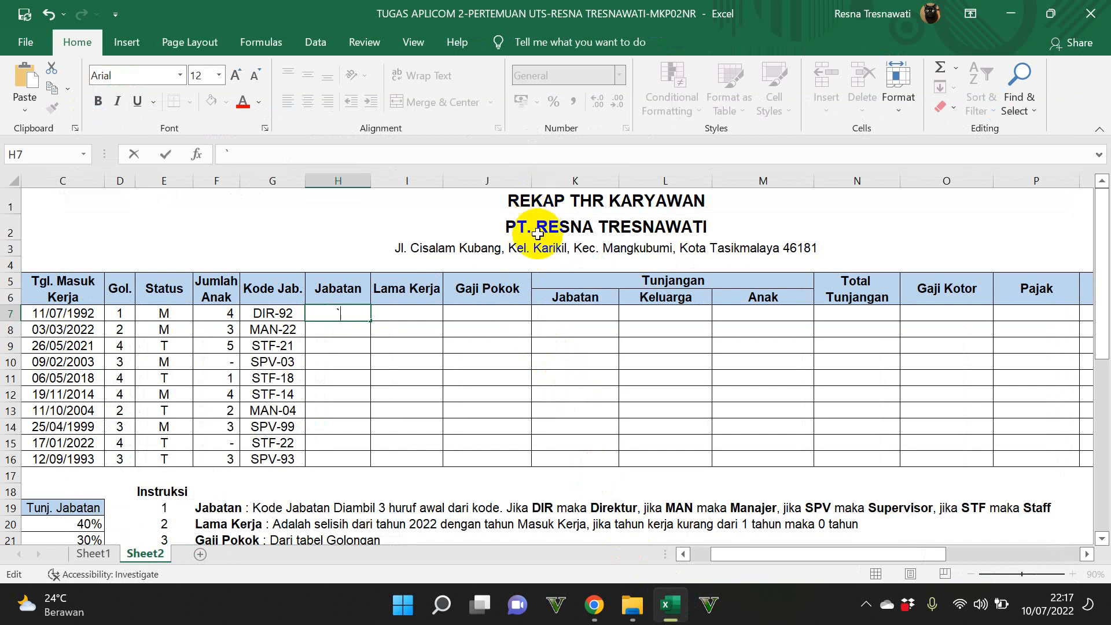
Step: Examine the employee table's empty columns, the Instruksi list and the Tabel Golongan lookup table on Sheet2
{"action": "left_click_drag", "start_coordinate": [785, 557], "coordinate": [752, 553]}
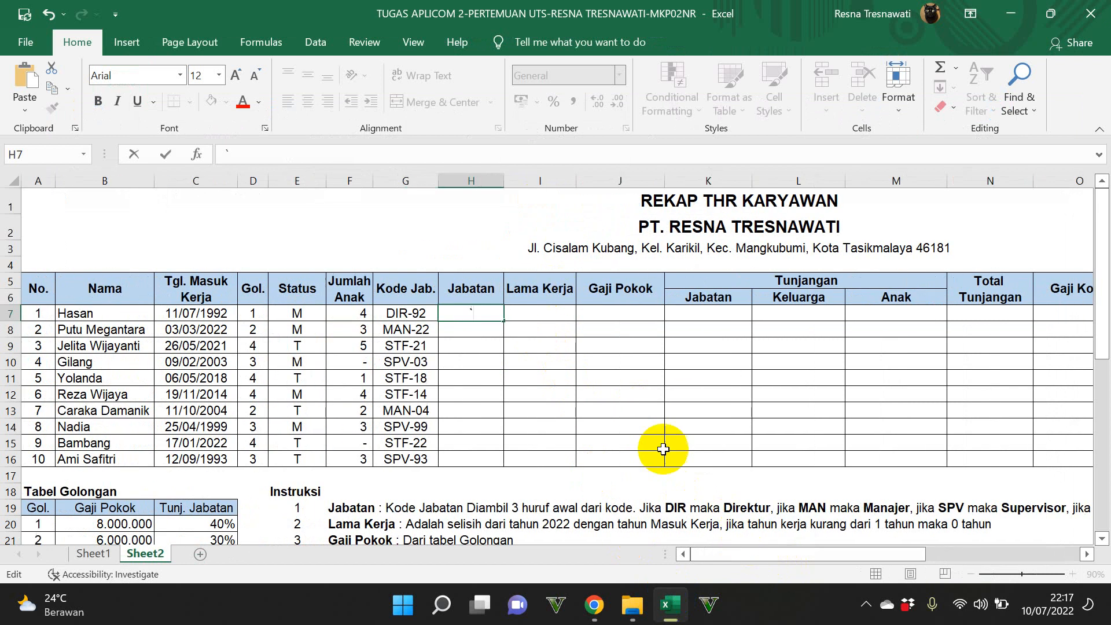
{"action": "left_click", "coordinate": [479, 296]}
{"action": "left_click", "coordinate": [523, 293]}
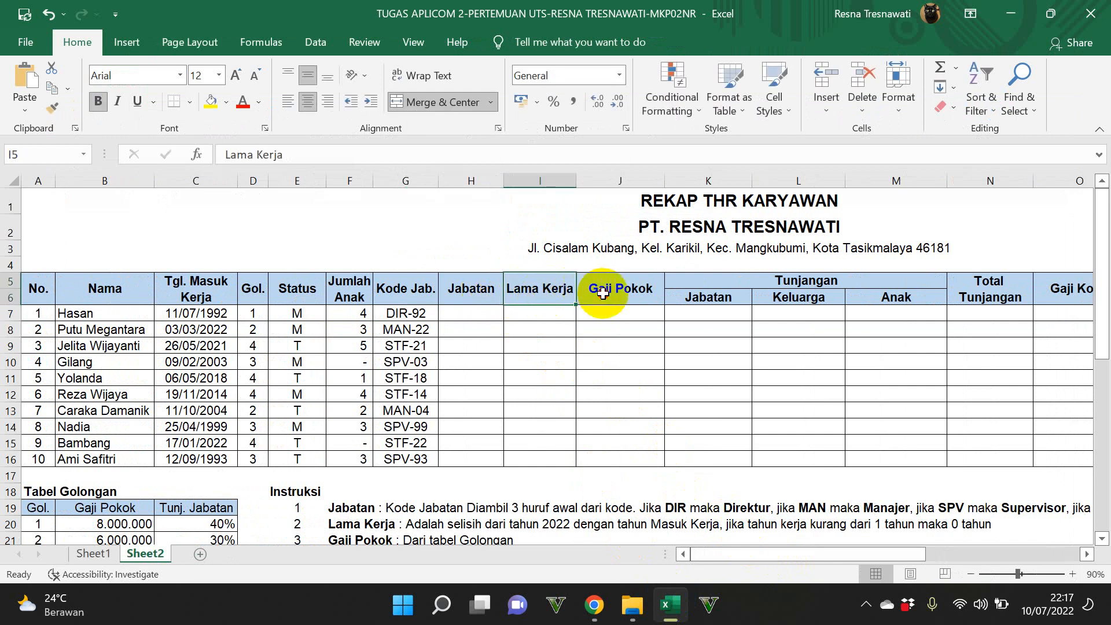
{"action": "left_click", "coordinate": [636, 298]}
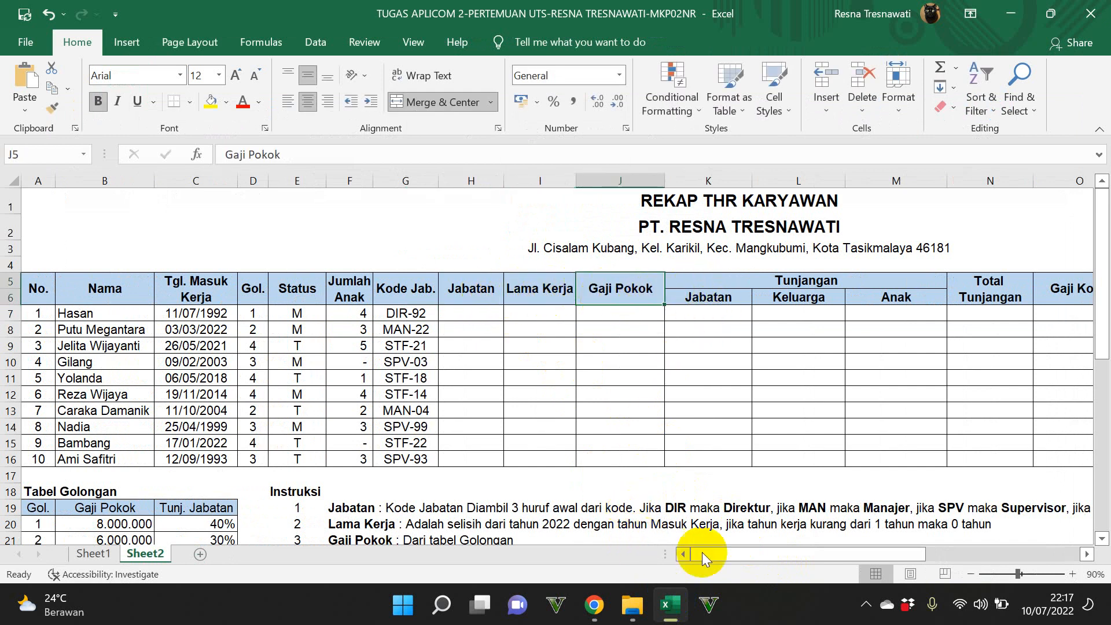
{"action": "left_click_drag", "start_coordinate": [1099, 218], "coordinate": [1099, 307]}
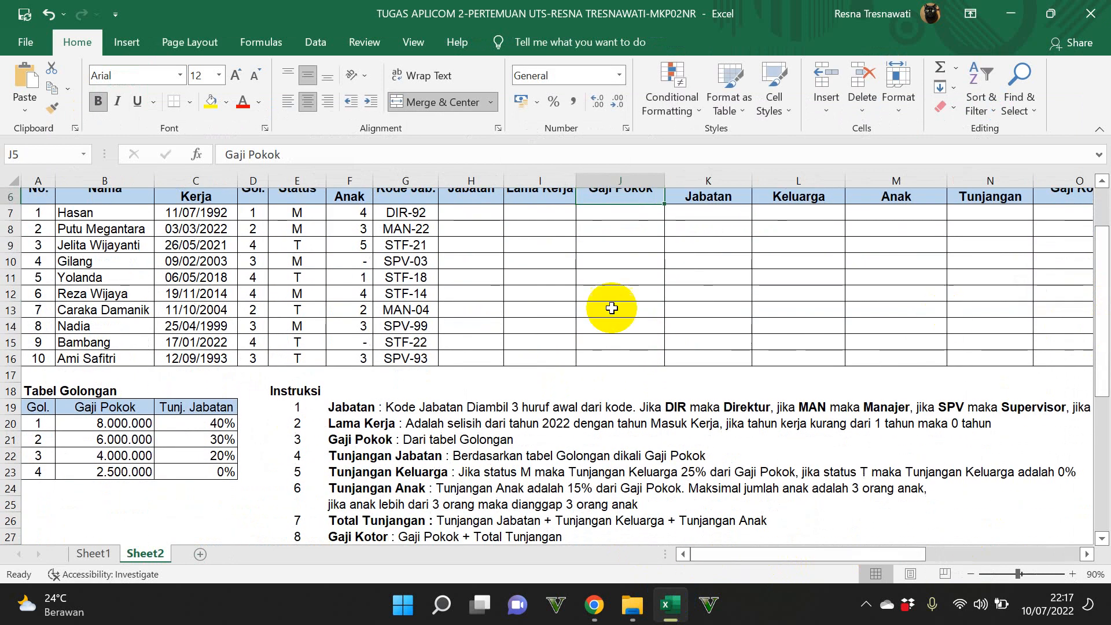
{"action": "left_click_drag", "start_coordinate": [480, 212], "coordinate": [630, 311]}
{"action": "left_click_drag", "start_coordinate": [292, 391], "coordinate": [910, 567]}
{"action": "left_click_drag", "start_coordinate": [35, 309], "coordinate": [227, 399]}
{"action": "scroll", "coordinate": [341, 480], "scroll_direction": "up", "scroll_amount": 2}
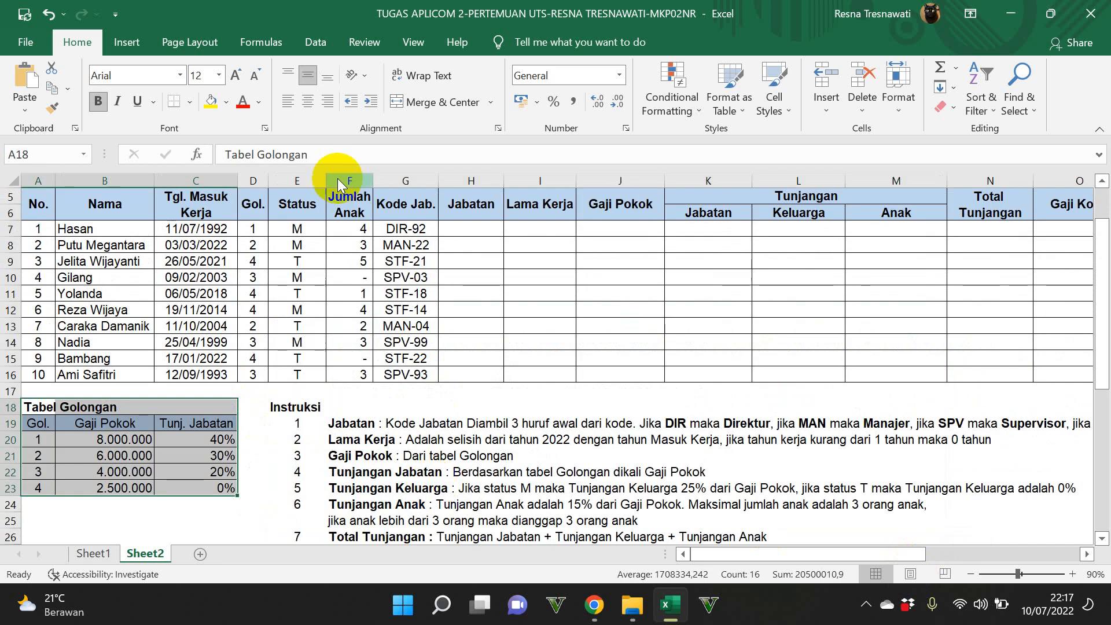
Step: Enter =LEFT(G7;3) in cell H7 to extract the first three letters of the job code
{"action": "left_click", "coordinate": [452, 228]}
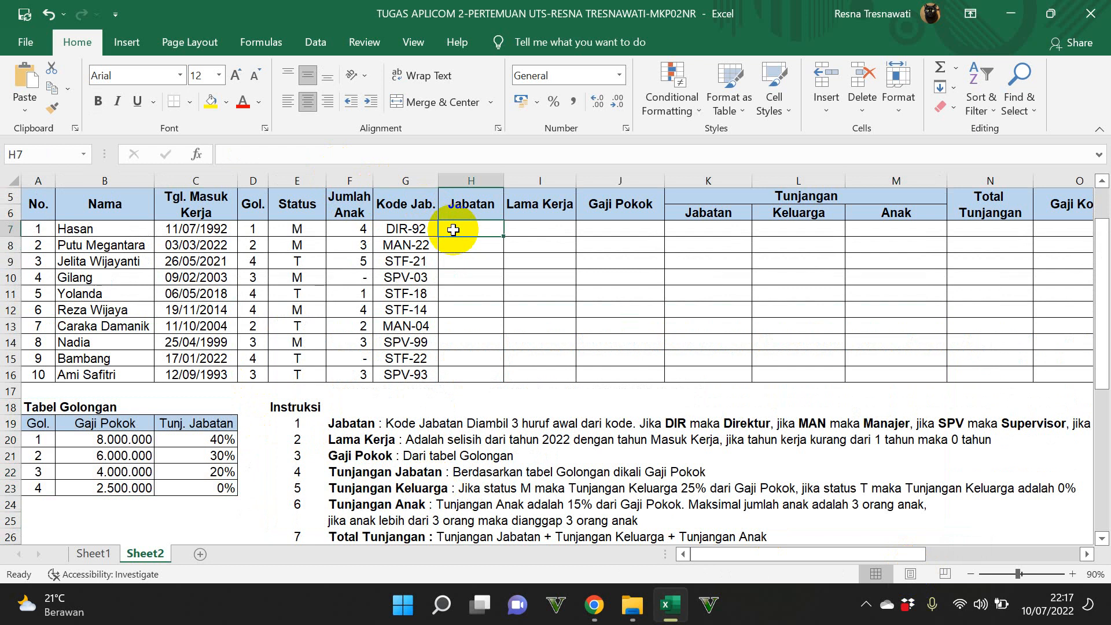
{"action": "mouse_move", "coordinate": [756, 554]}
{"action": "left_mouse_down"}
{"action": "mouse_move", "coordinate": [787, 569]}
{"action": "mouse_move", "coordinate": [760, 565]}
{"action": "left_mouse_up"}
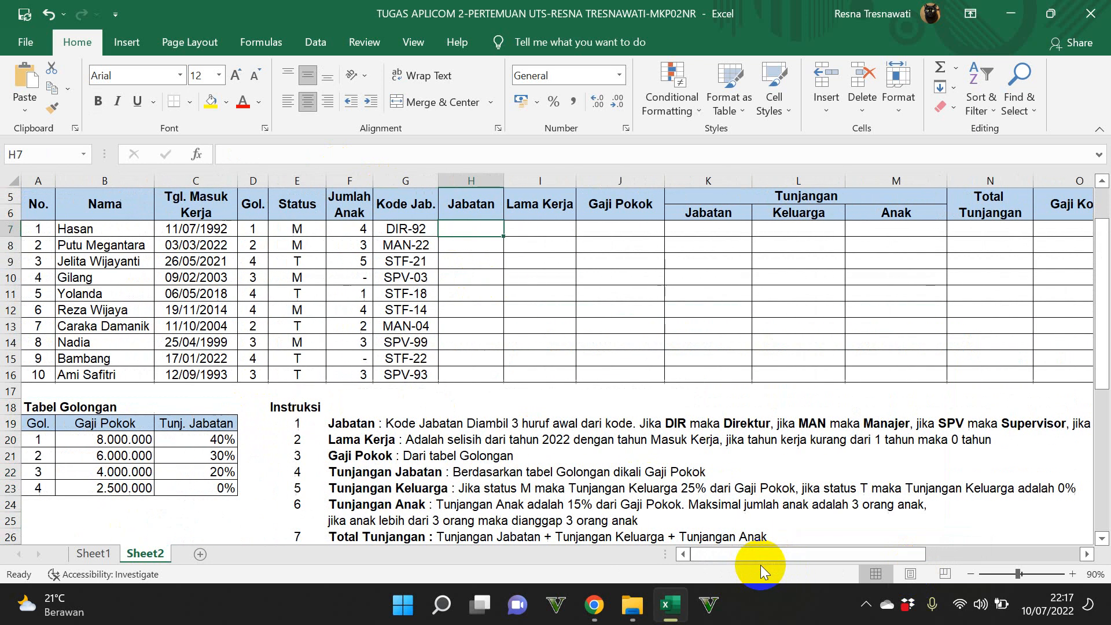
{"action": "left_click", "coordinate": [1008, 575]}
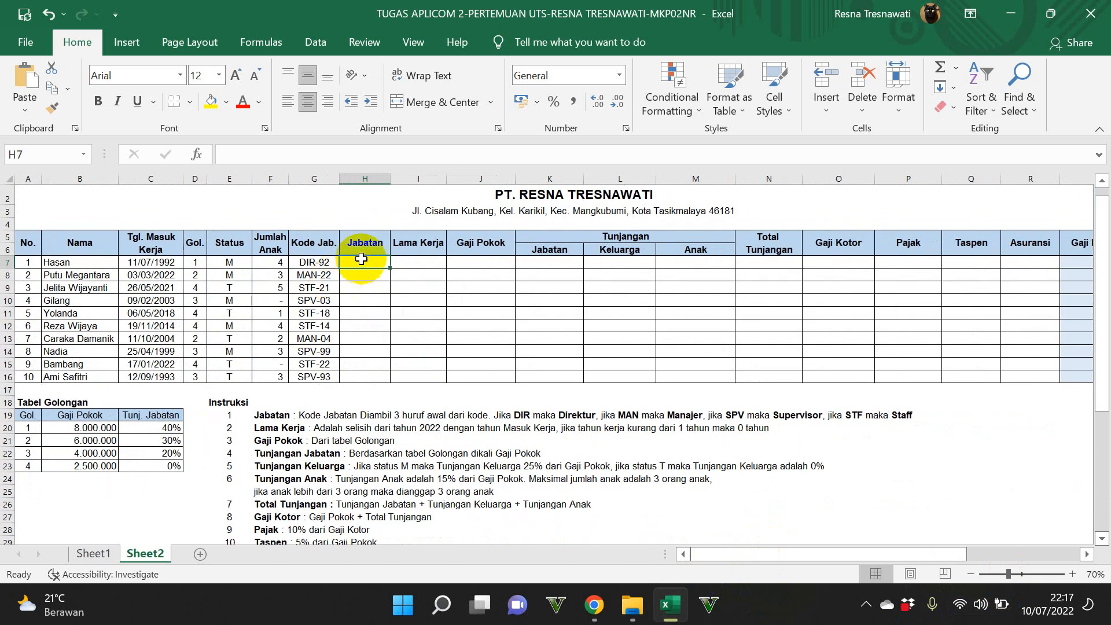
{"action": "type", "text": "=lef"}
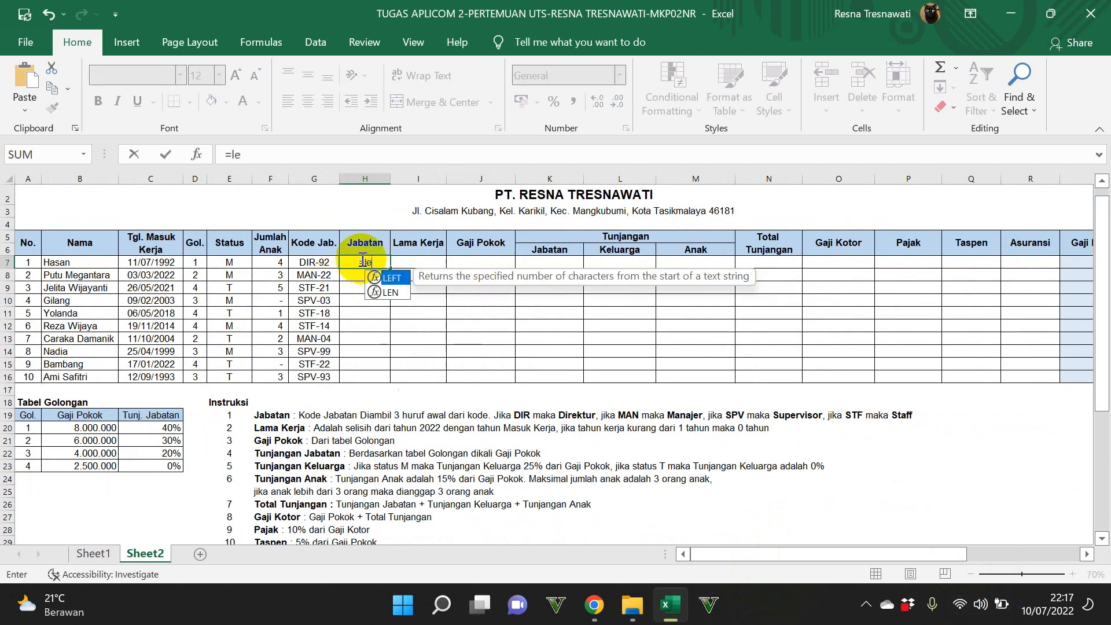
{"action": "key", "text": "BackSpace"}
{"action": "key", "text": "BackSpace"}
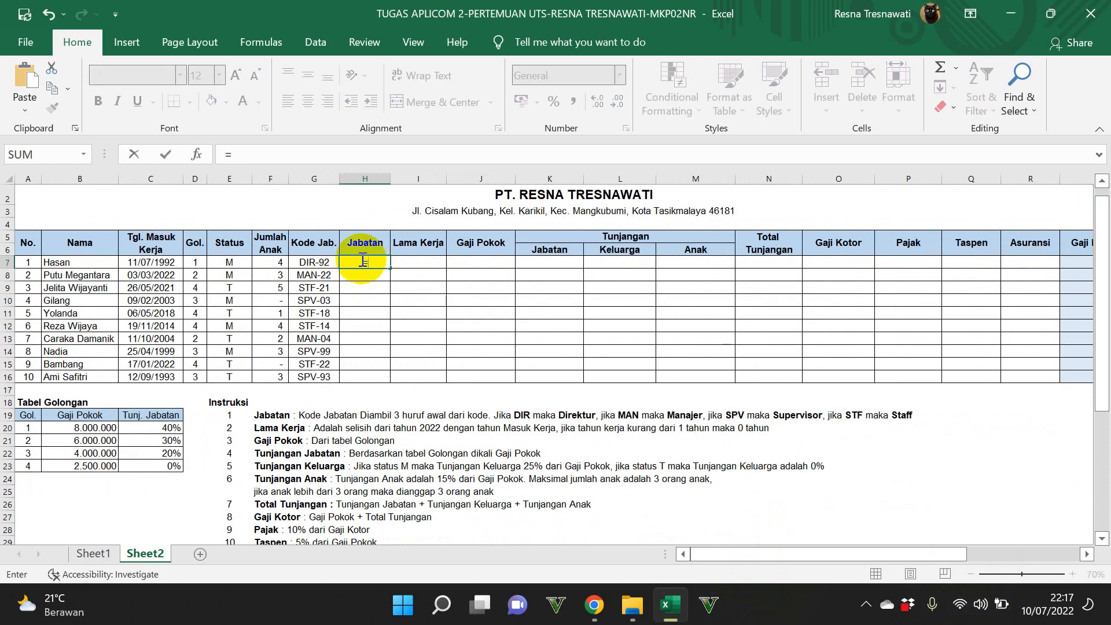
{"action": "type", "text": "LEFT"}
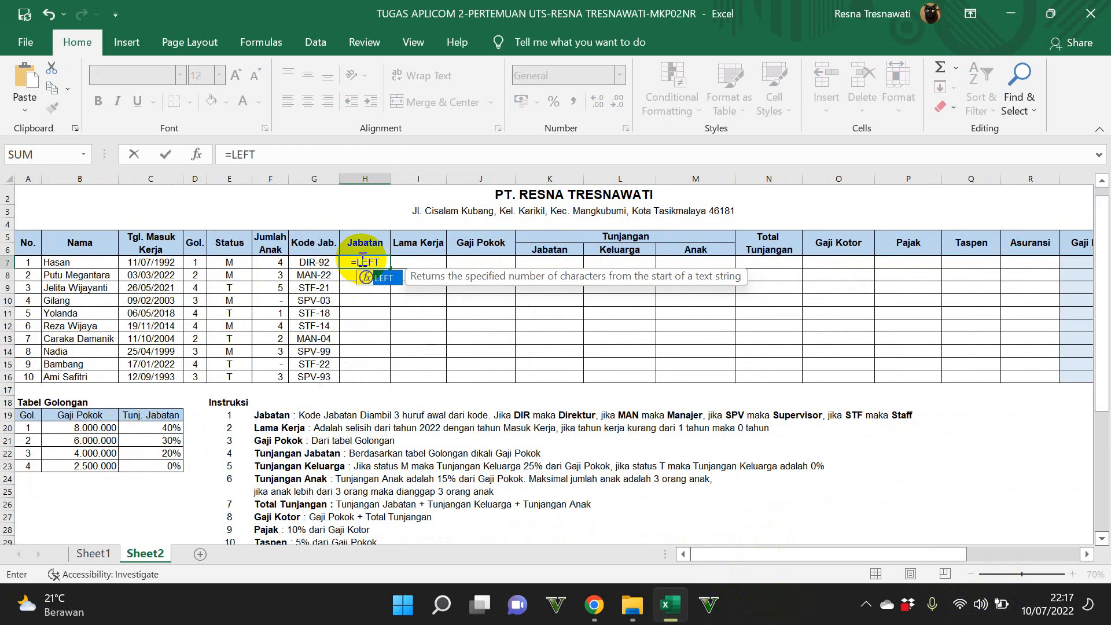
{"action": "type", "text": "("}
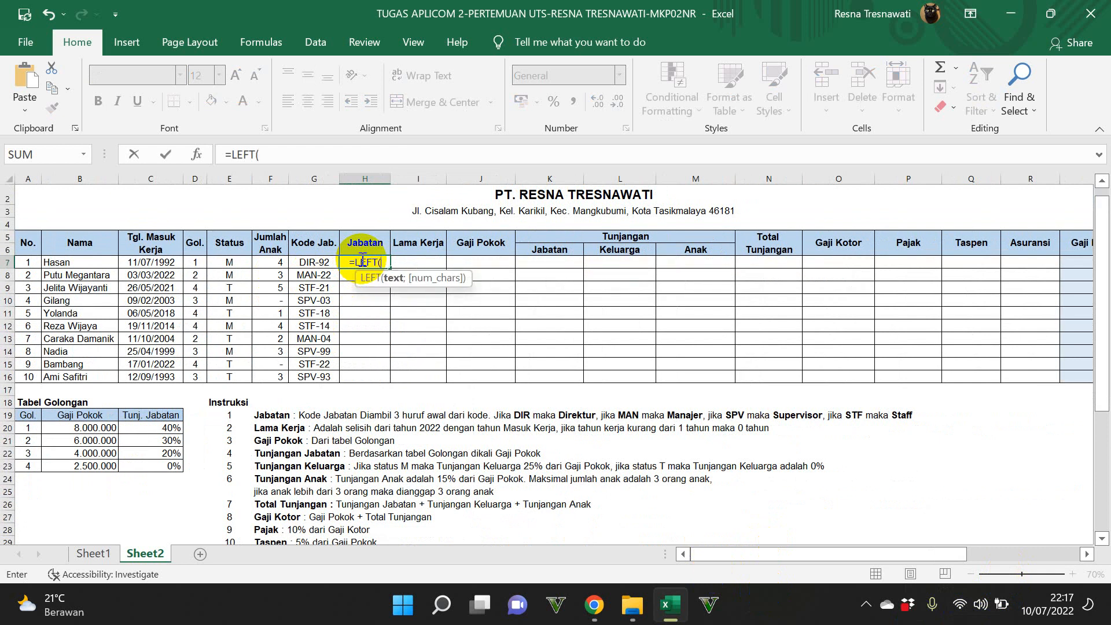
{"action": "left_click", "coordinate": [315, 262]}
{"action": "type", "text": ";"}
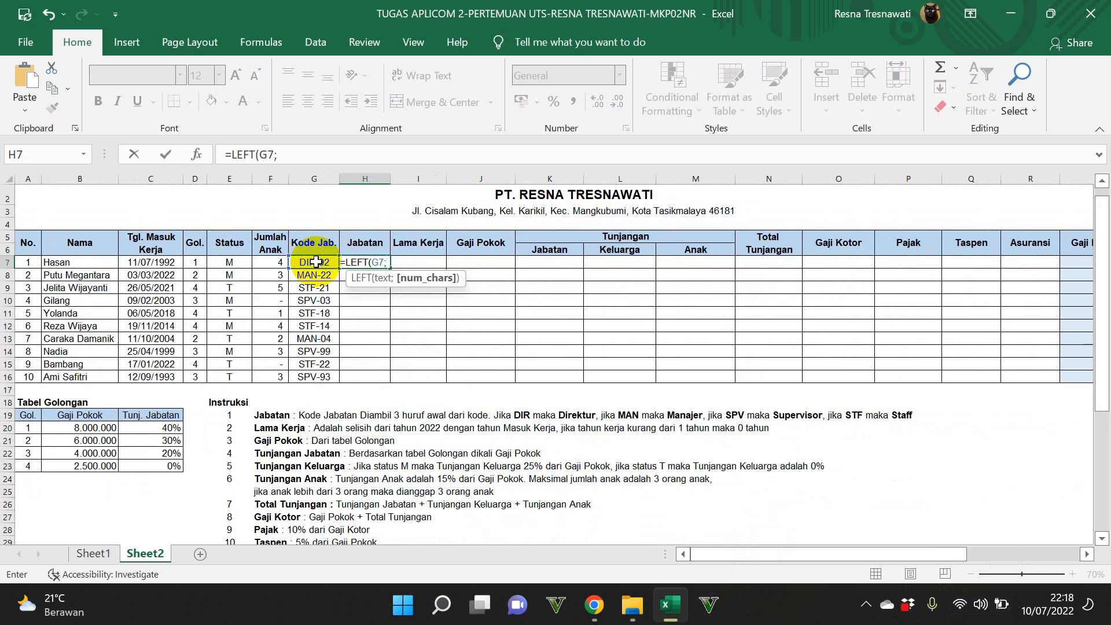
{"action": "type", "text": "3"}
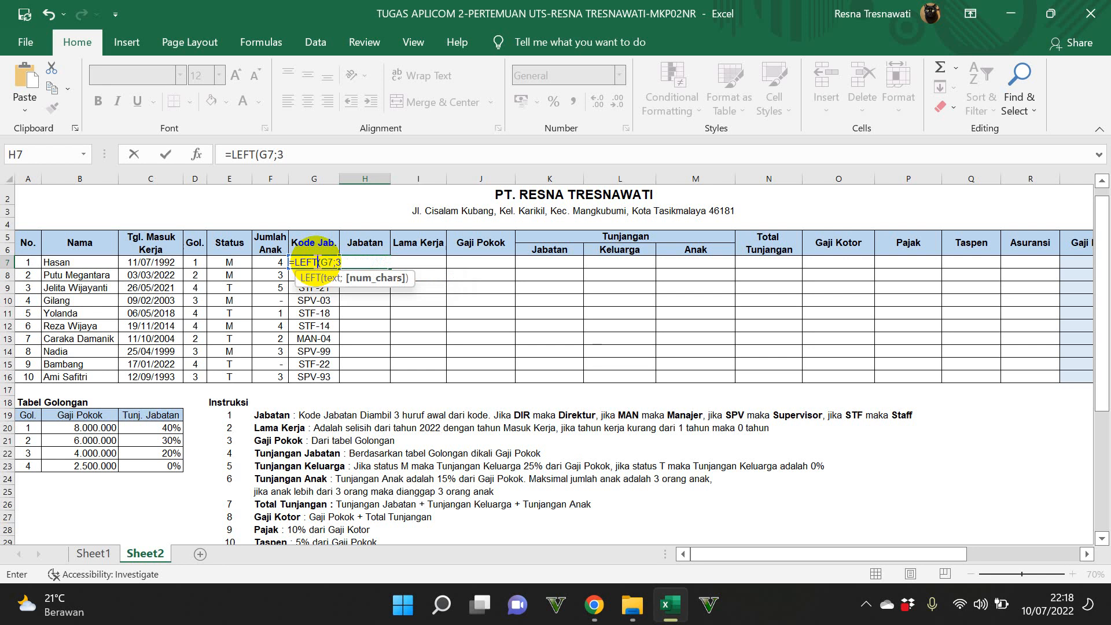
{"action": "type", "text": ")"}
{"action": "key", "text": "Return"}
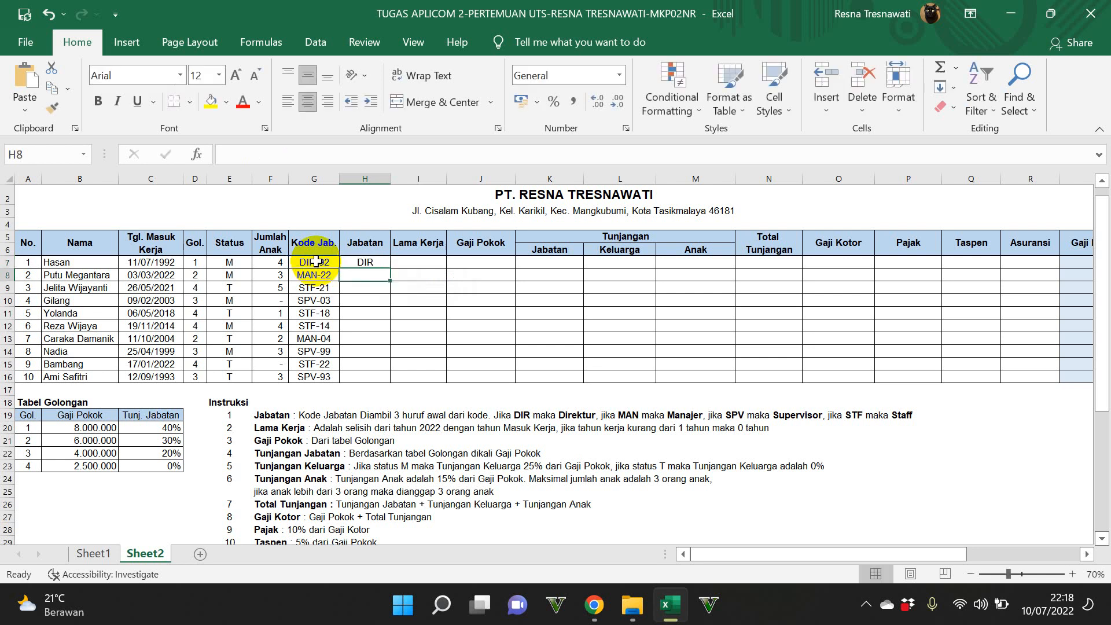
Step: Wrap H7's LEFT formula in an IF that returns "Direktur" for "DIR", ending with a semicolon for the false value
{"action": "left_click", "coordinate": [367, 262]}
{"action": "left_click", "coordinate": [234, 155]}
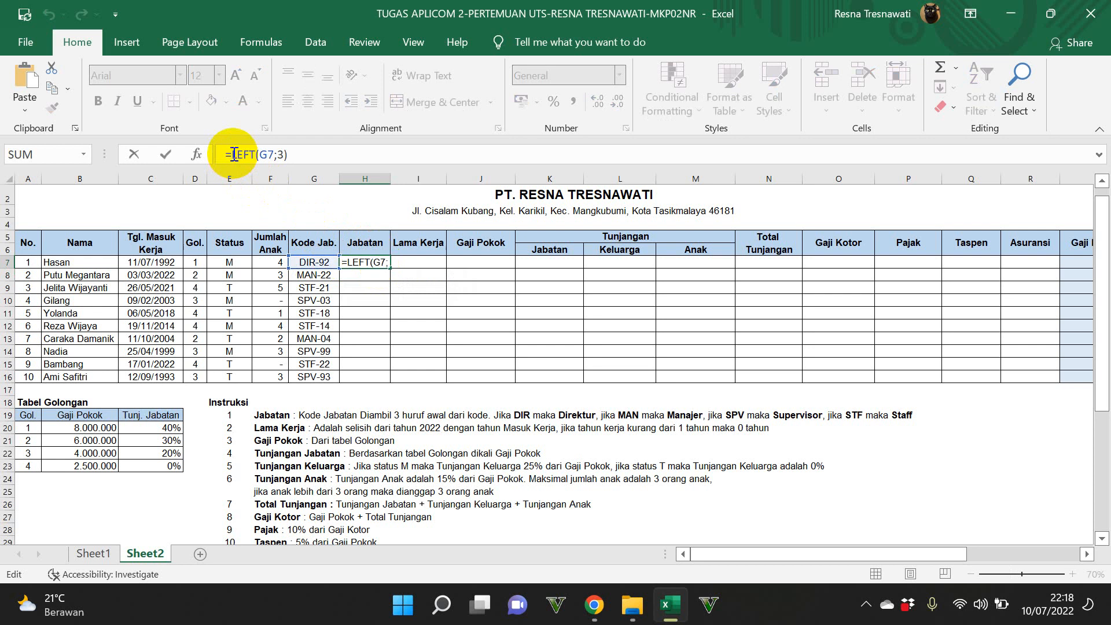
{"action": "type", "text": "IF"}
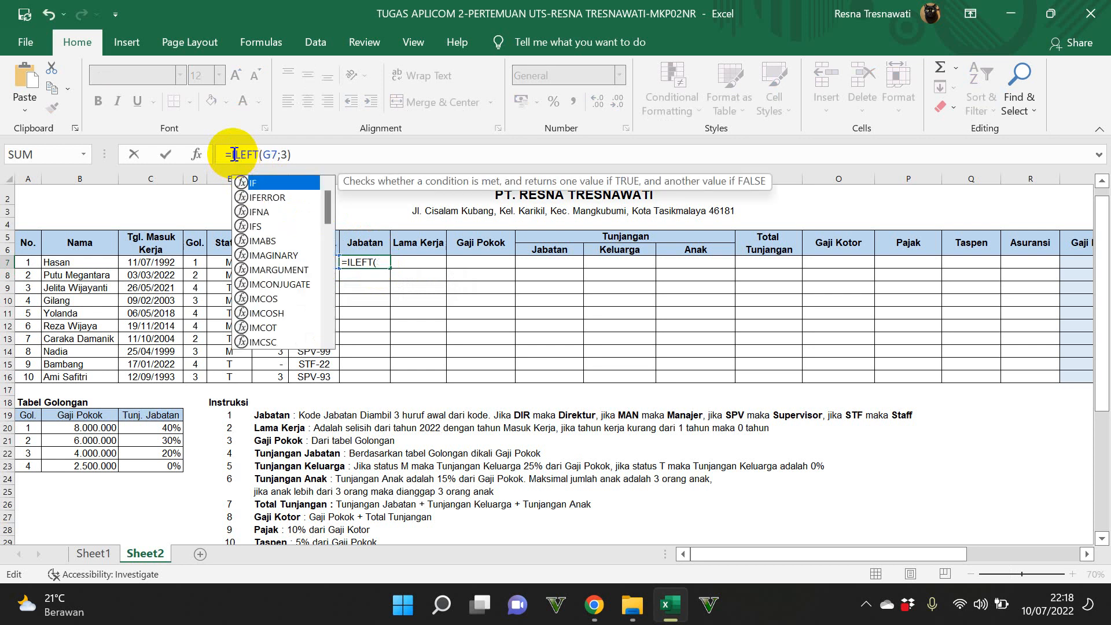
{"action": "type", "text": "(("}
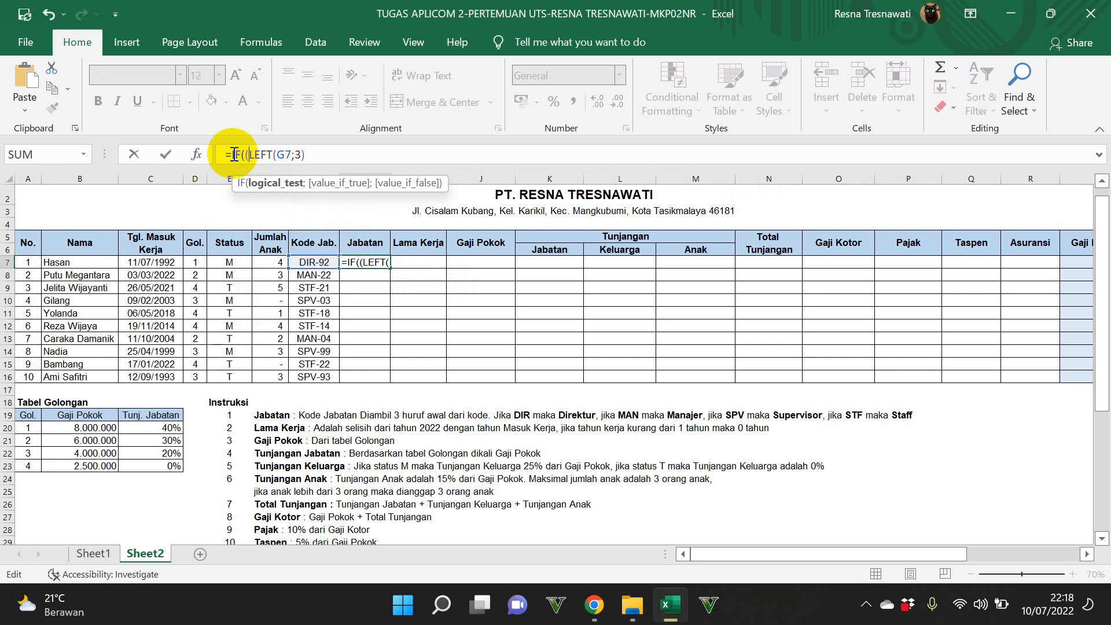
{"action": "left_click", "coordinate": [352, 155]}
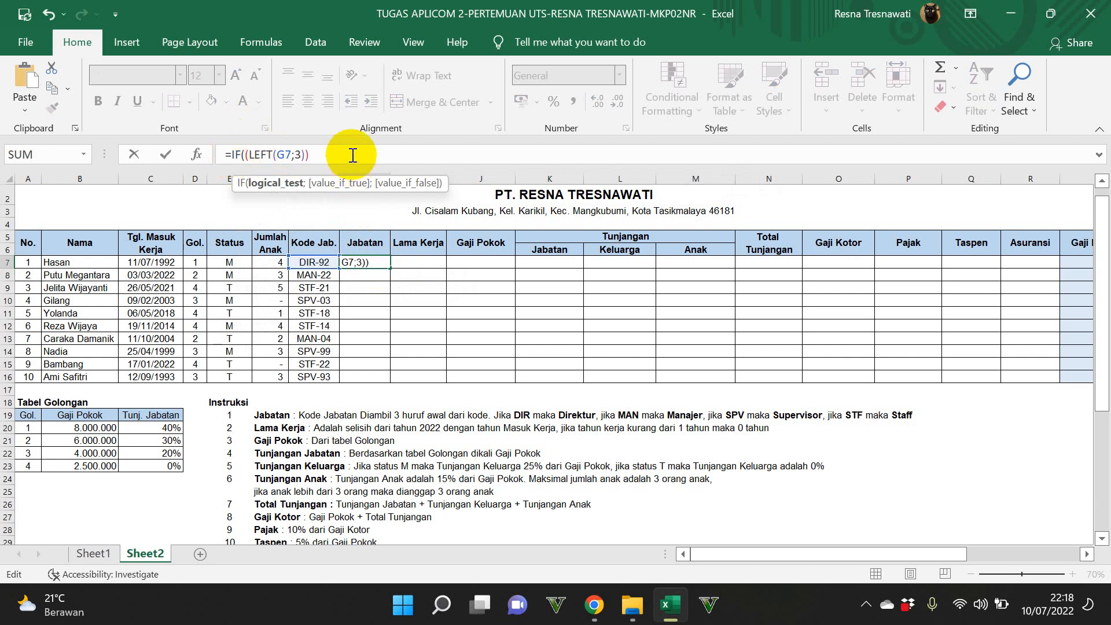
{"action": "type", "text": ")=\"DIR\";\"DIRE;\"DI"}
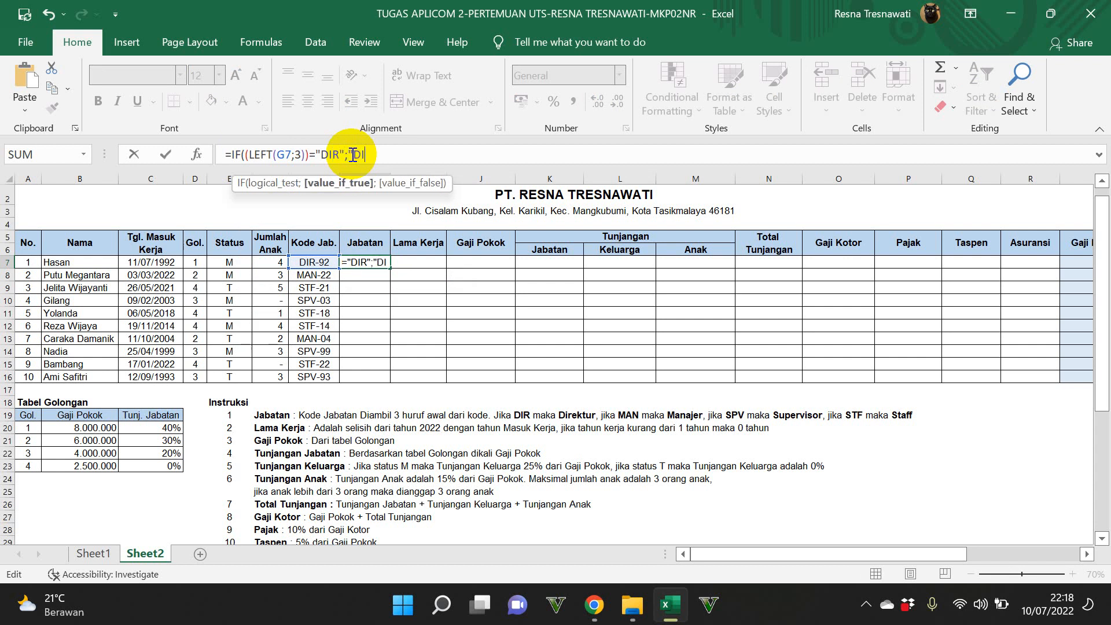
{"action": "type", "text": "irektur\";"}
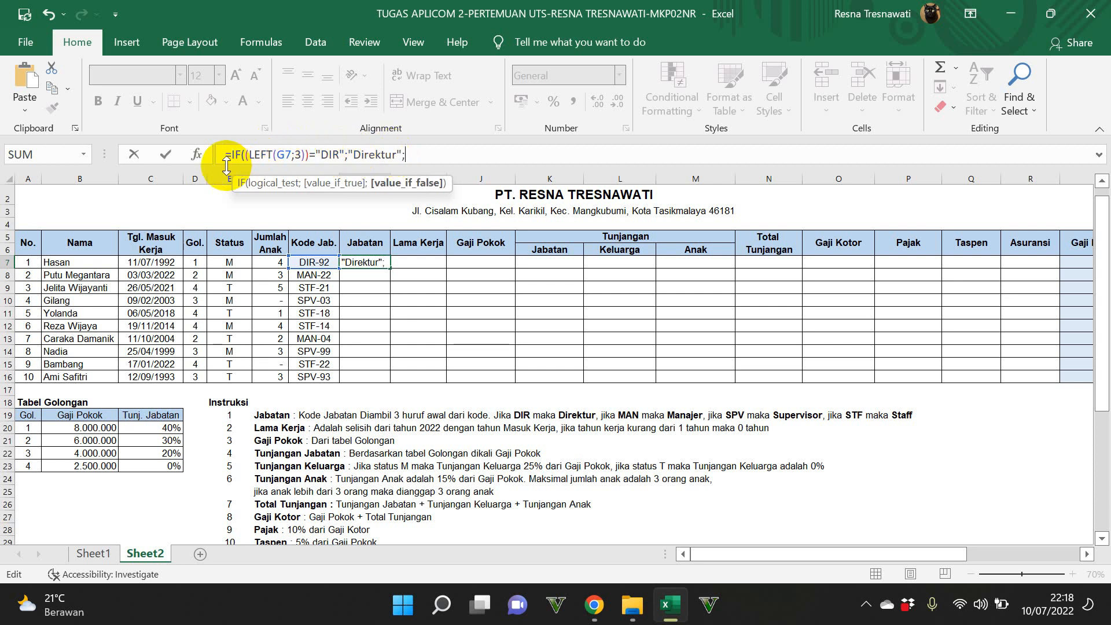
Step: Copy the IF expression in H7's formula, without the equals sign, and append three copies of it at the end
{"action": "left_click_drag", "start_coordinate": [230, 153], "coordinate": [435, 155]}
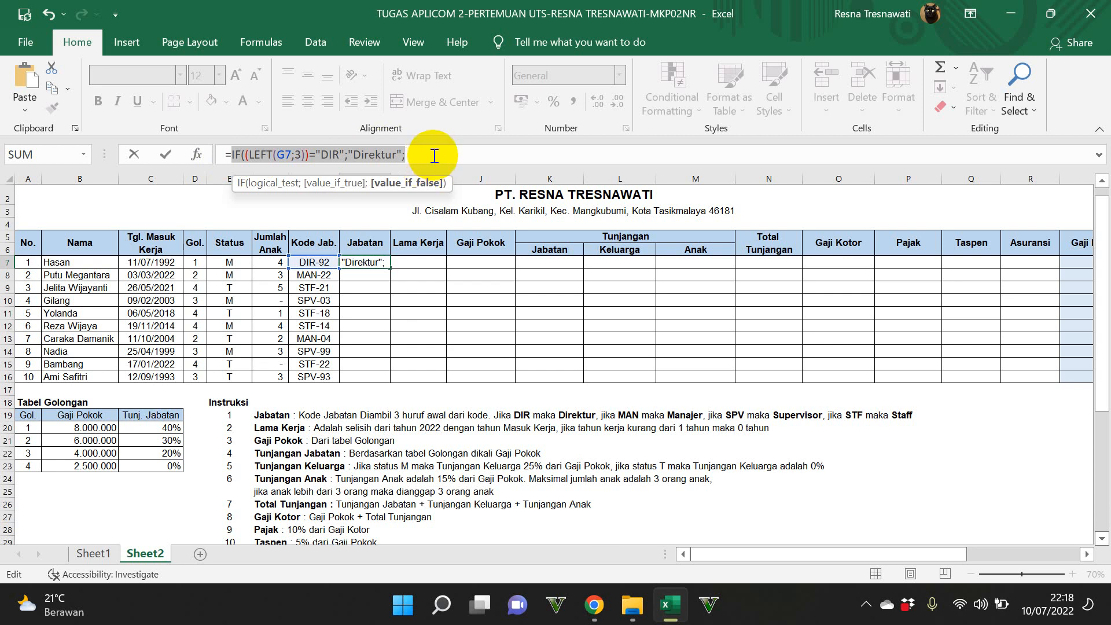
{"action": "left_click", "coordinate": [435, 155]}
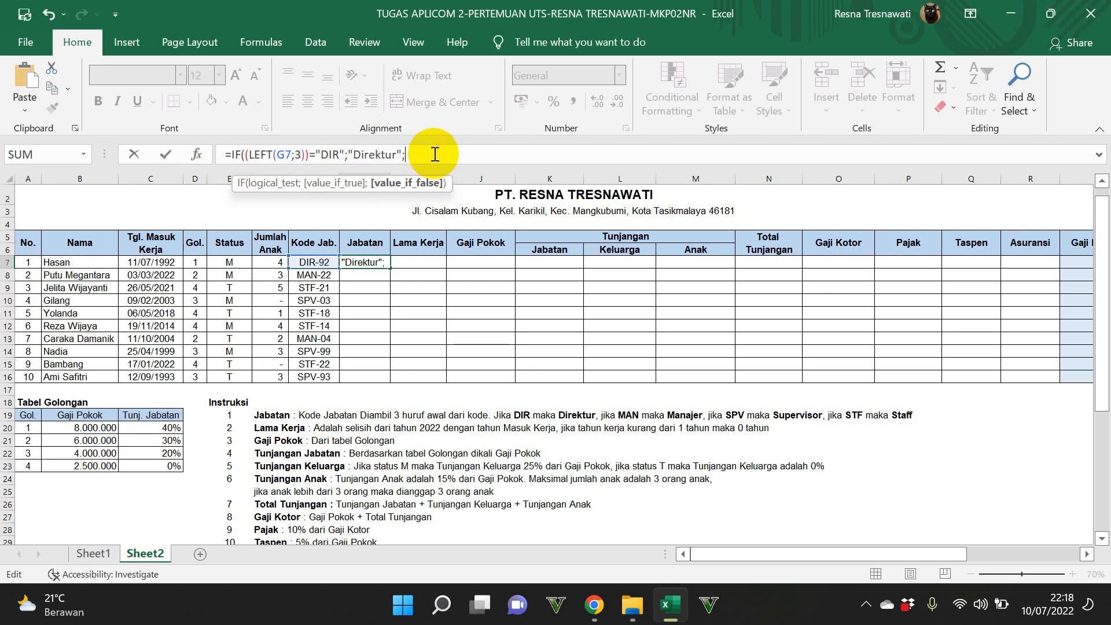
{"action": "key", "text": "ctrl+v"}
{"action": "key", "text": "ctrl+v"}
{"action": "key", "text": "ctrl+v"}
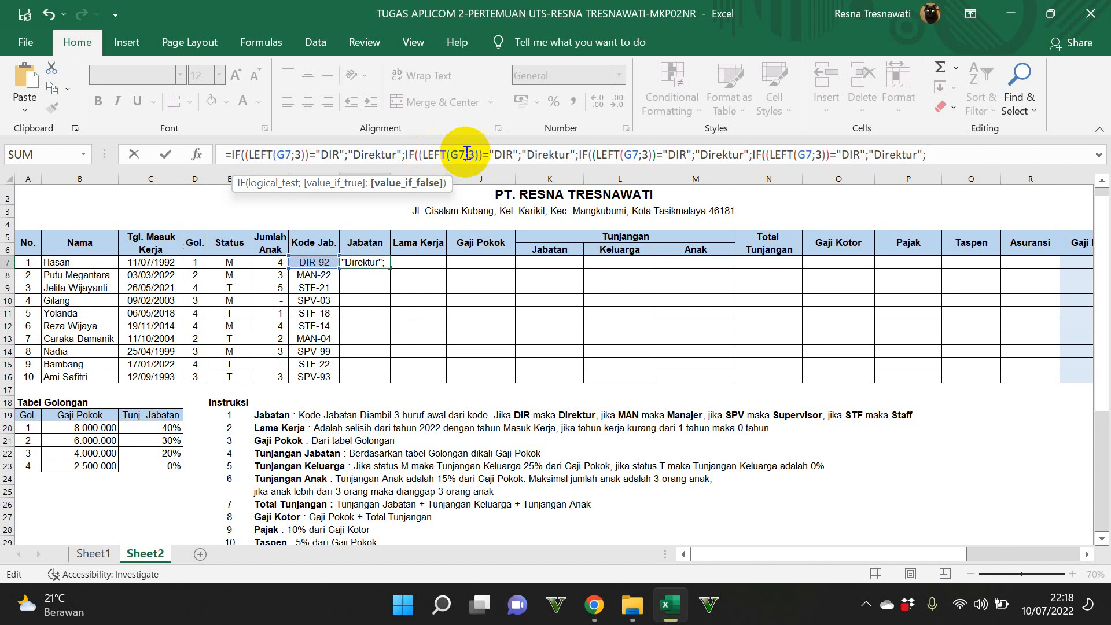
Step: Change the second IF in H7's formula to test for "MAN" and return "Manajer"
{"action": "left_click", "coordinate": [512, 155]}
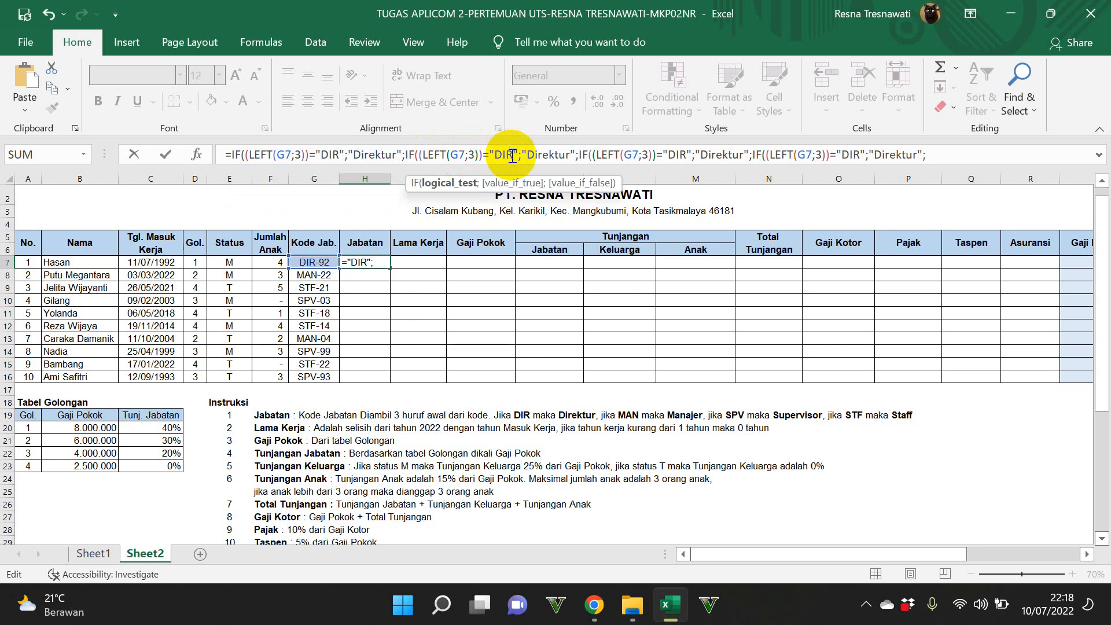
{"action": "key", "text": "BackSpace"}
{"action": "key", "text": "BackSpace"}
{"action": "key", "text": "BackSpace"}
{"action": "type", "text": "MAN"}
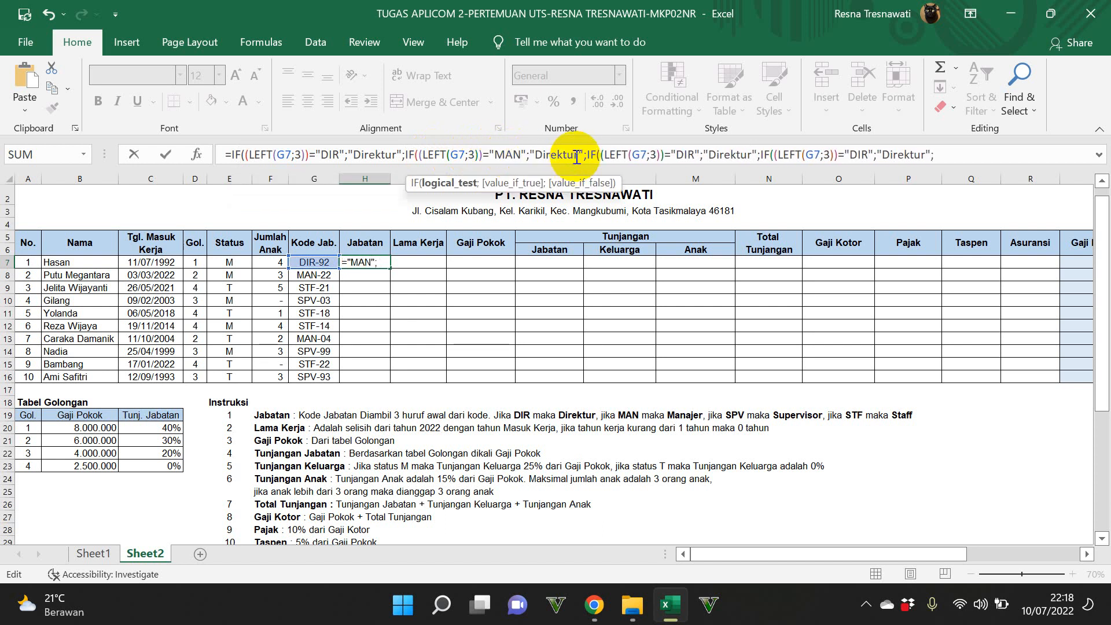
{"action": "double_click", "coordinate": [535, 155]}
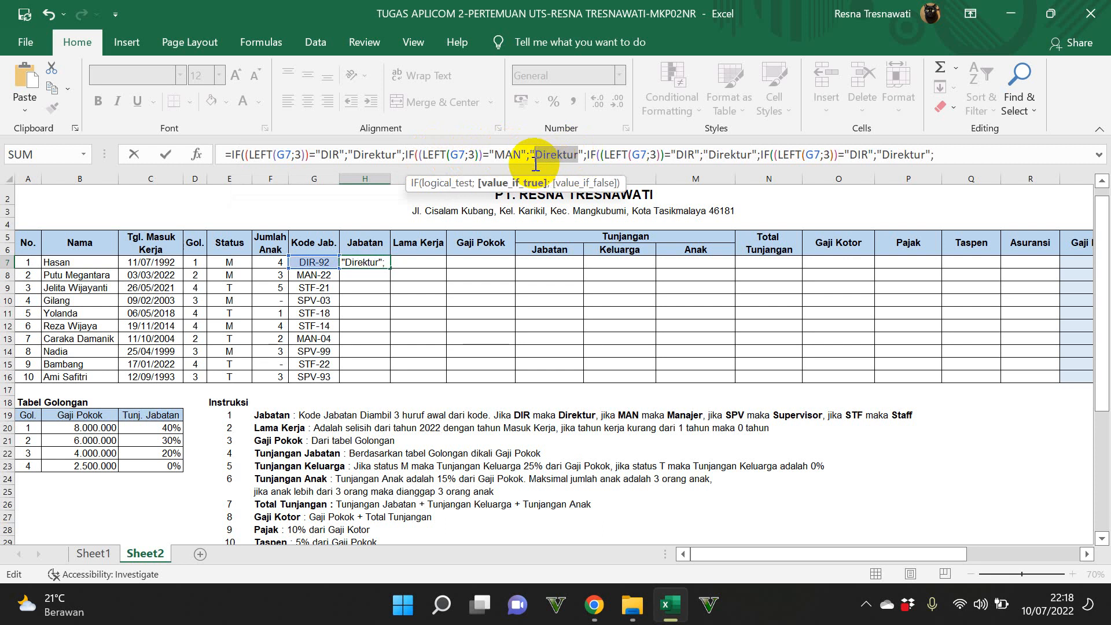
{"action": "type", "text": "Manajer"}
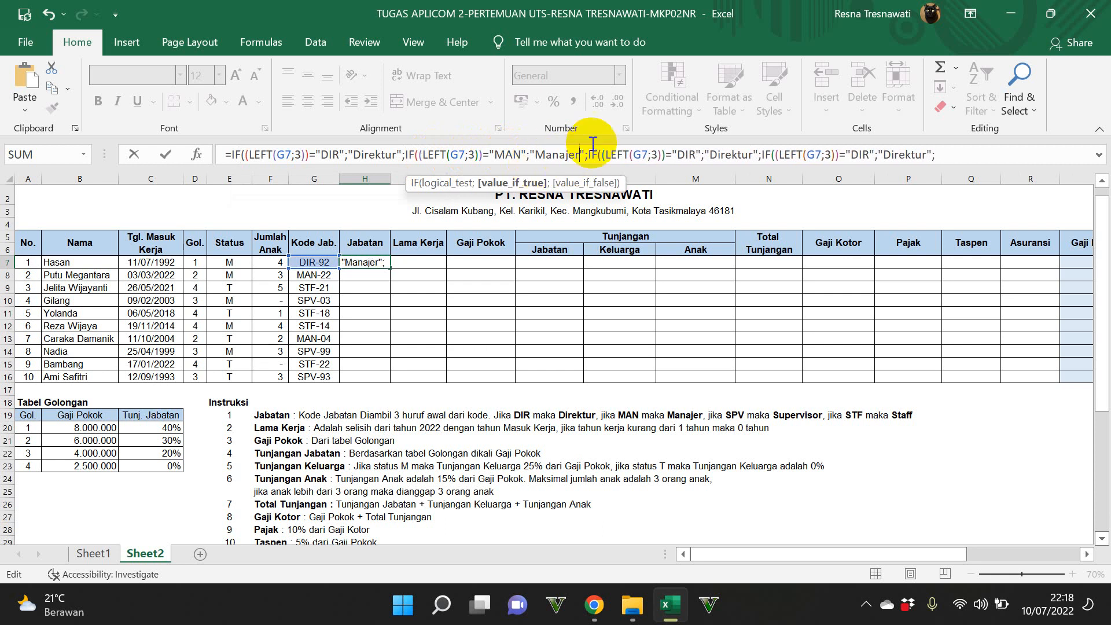
Step: Change the third IF in H7's formula to test for "SPV" and return "Supervisor"
{"action": "double_click", "coordinate": [681, 156]}
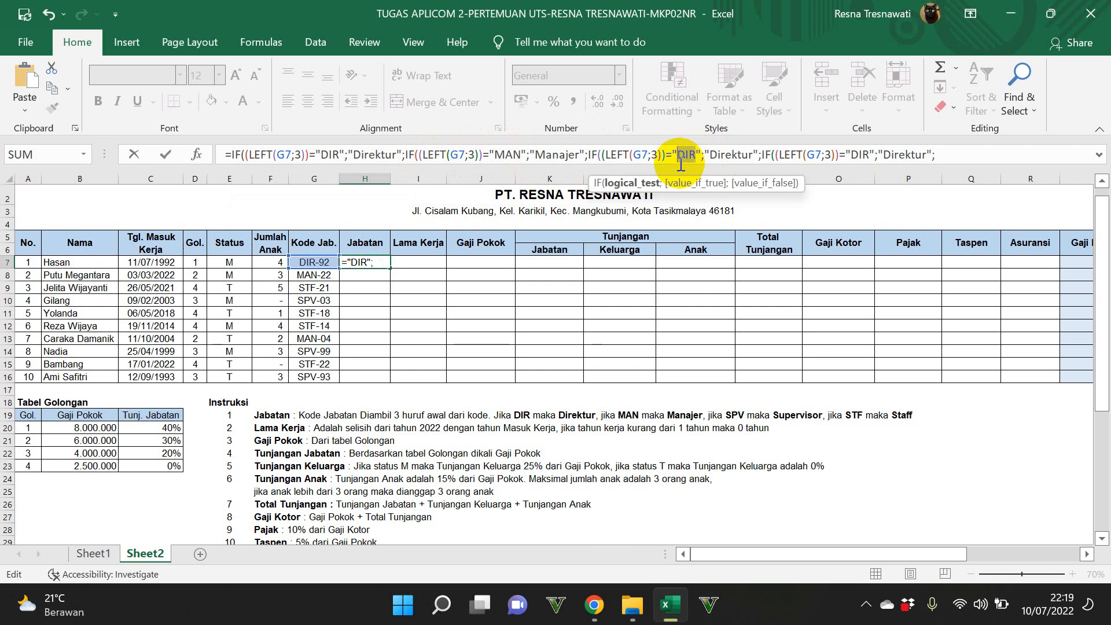
{"action": "type", "text": "SPV"}
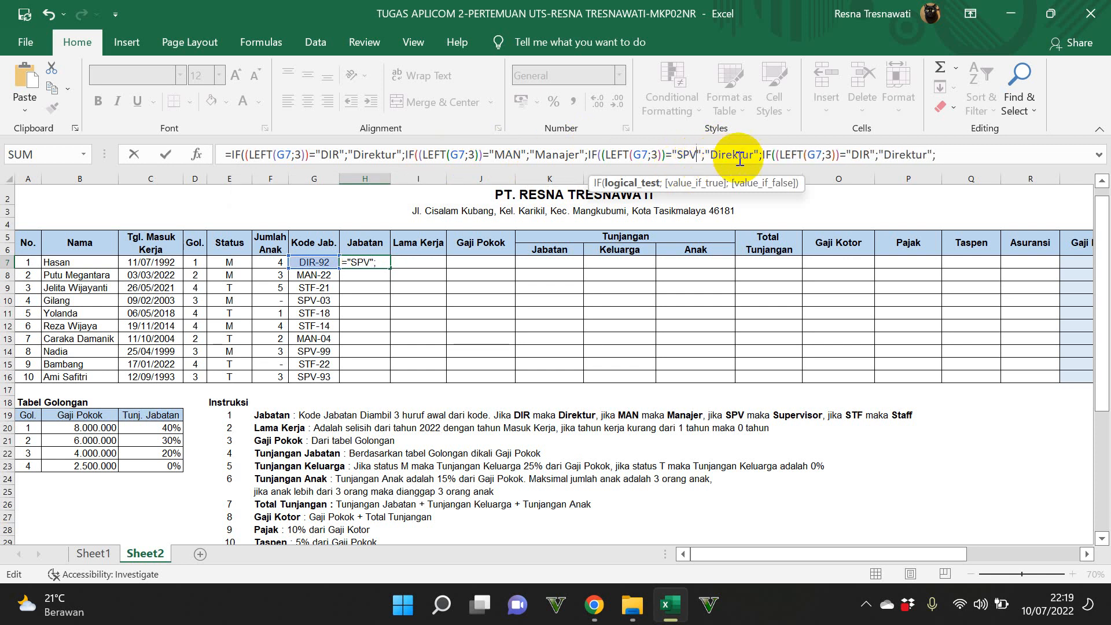
{"action": "double_click", "coordinate": [715, 155]}
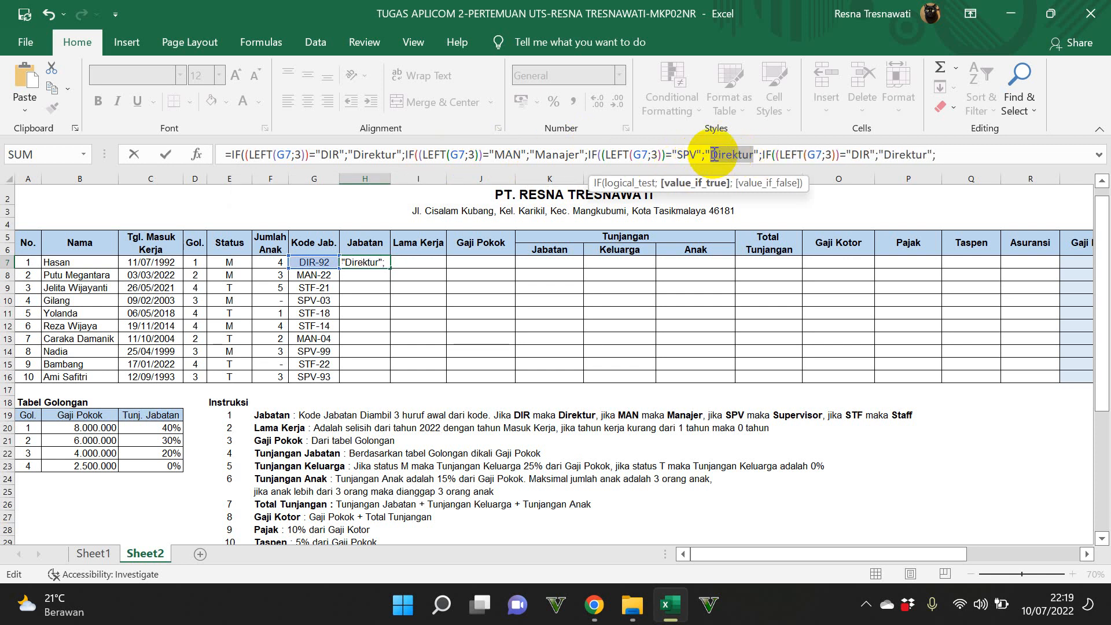
{"action": "type", "text": "Super"}
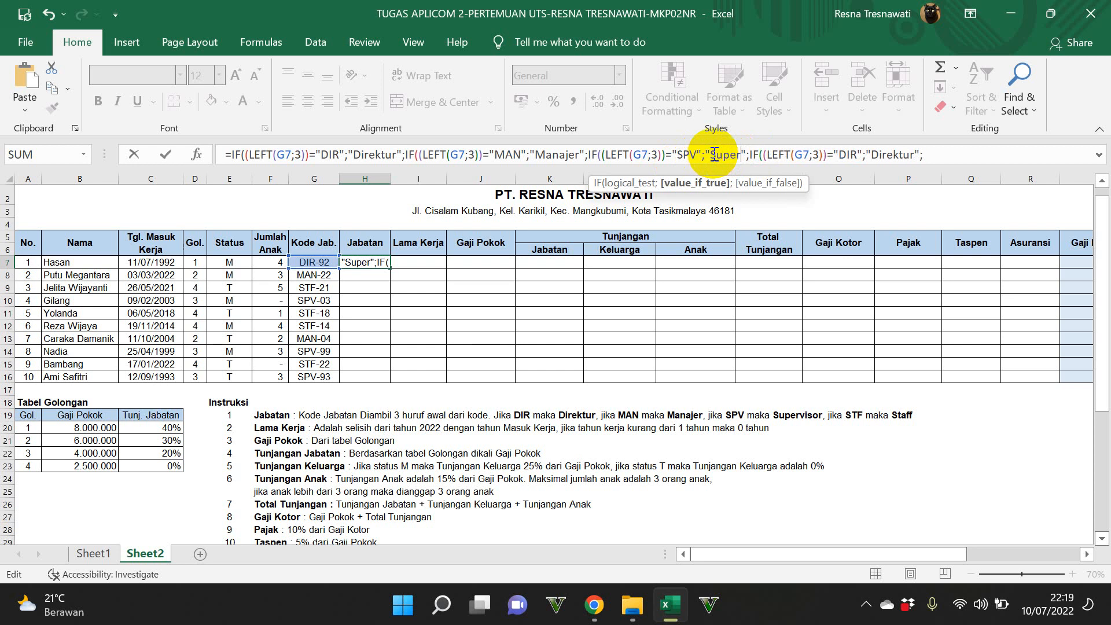
{"action": "type", "text": "visor"}
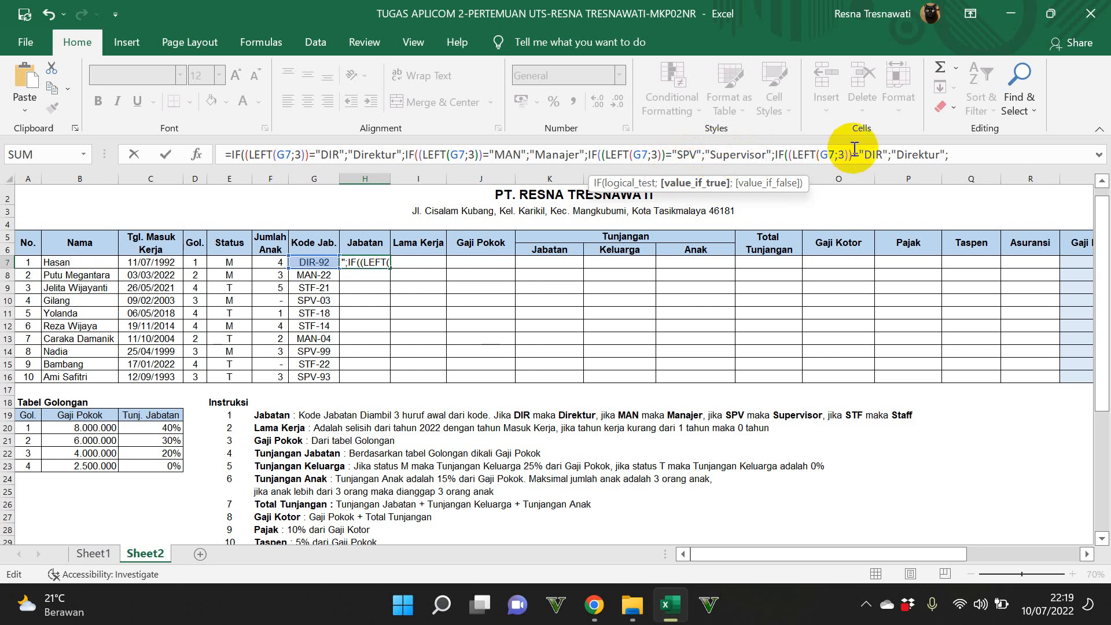
Step: Change the fourth IF in H7's formula to test for "STF" and return "Staff"
{"action": "left_click", "coordinate": [874, 154]}
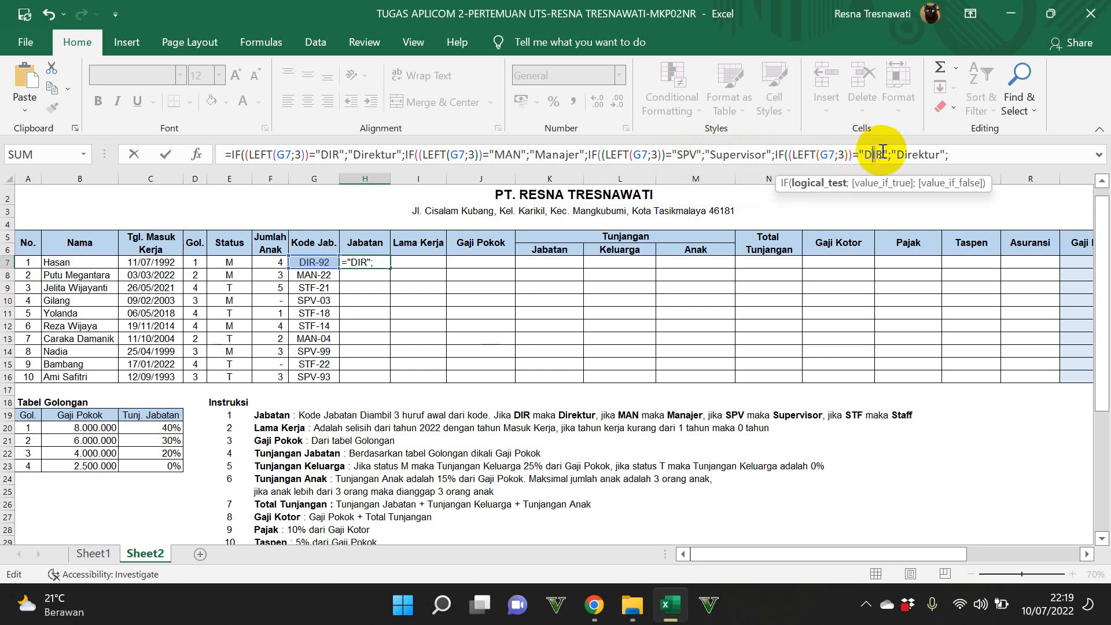
{"action": "left_click_drag", "start_coordinate": [883, 154], "coordinate": [862, 154]}
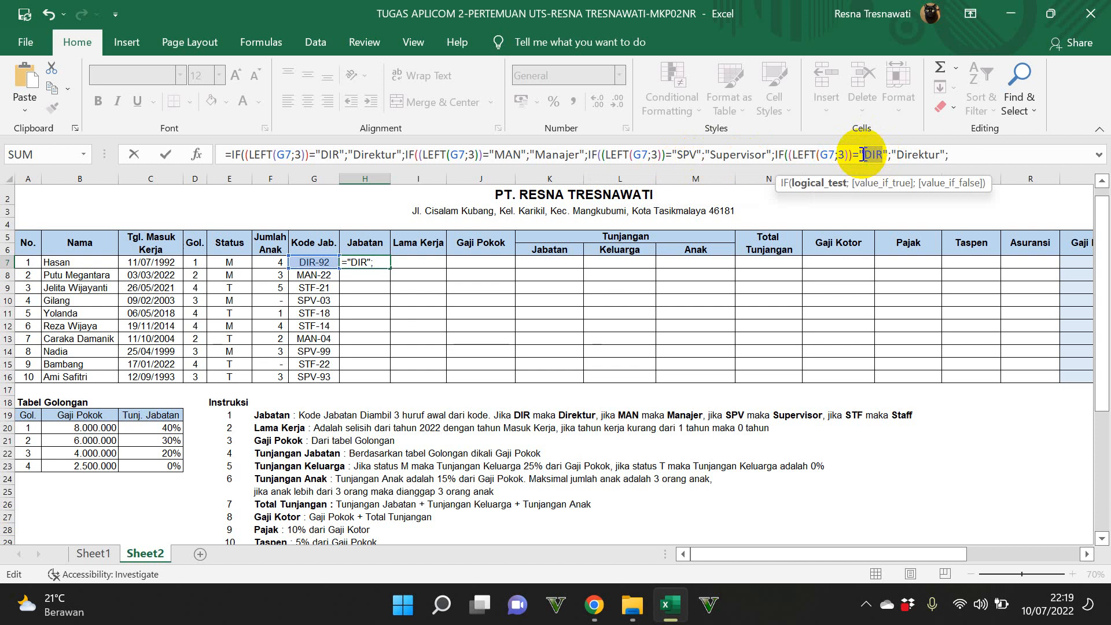
{"action": "type", "text": "st"}
{"action": "key", "text": "BackSpace"}
{"action": "key", "text": "BackSpace"}
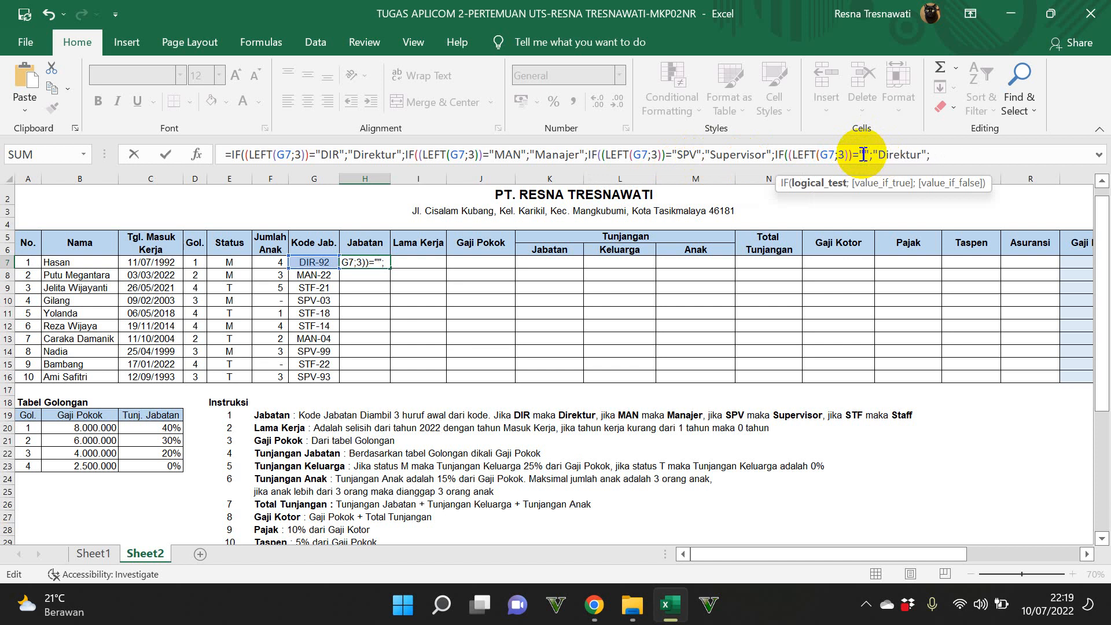
{"action": "type", "text": "STF"}
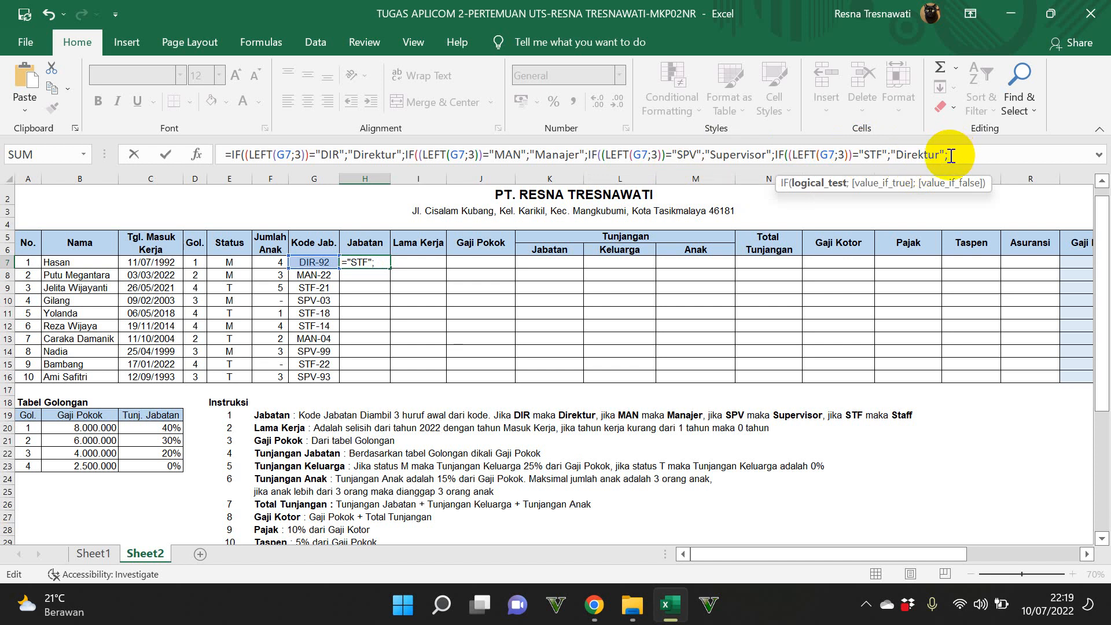
{"action": "left_click_drag", "start_coordinate": [940, 155], "coordinate": [898, 159]}
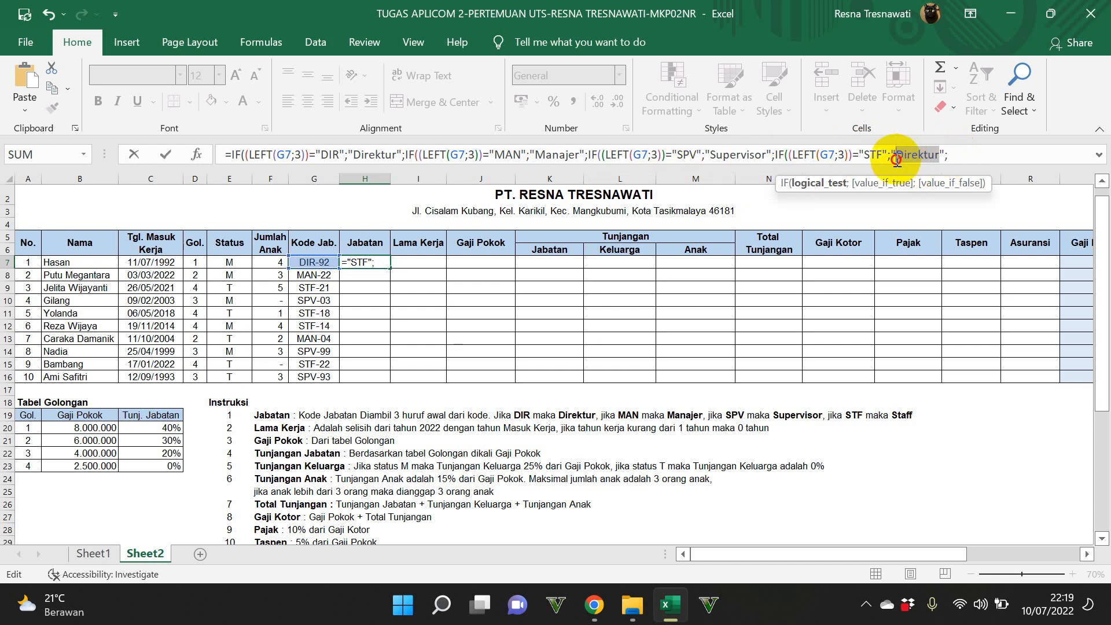
{"action": "type", "text": "Staff"}
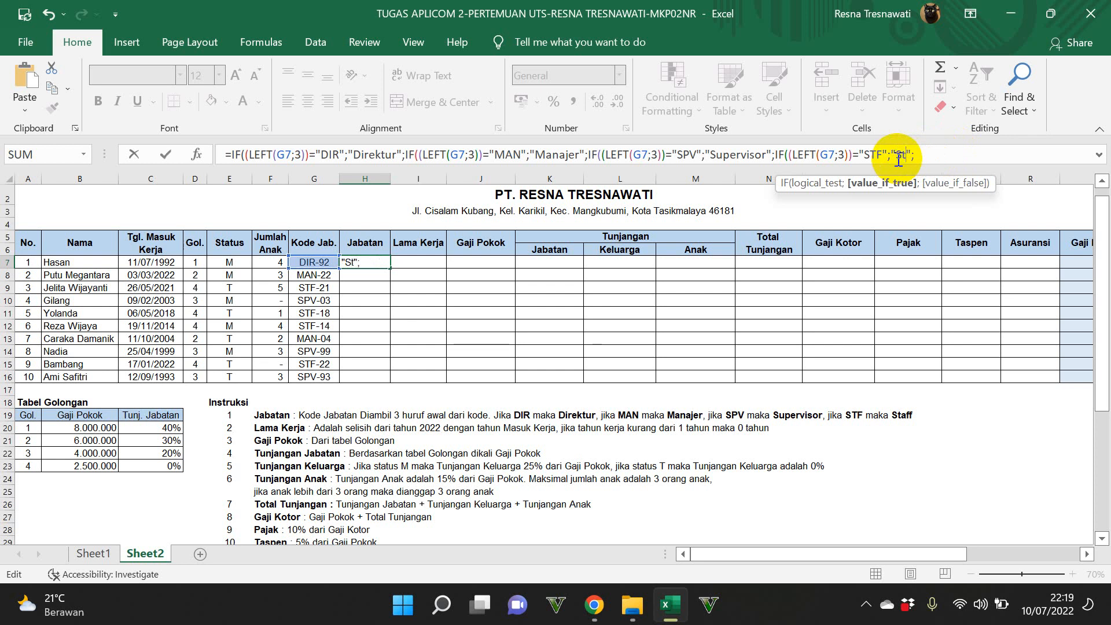
Step: Finish H7's formula with 0 as the last false value and close all four nested IFs
{"action": "key", "text": "End"}
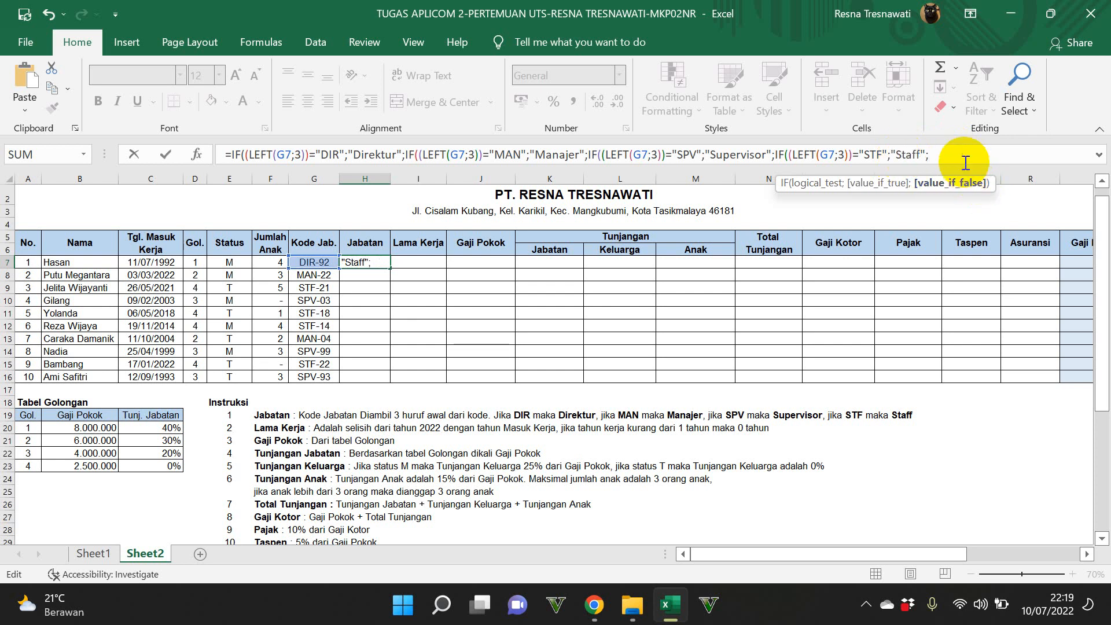
{"action": "type", "text": "0)))"}
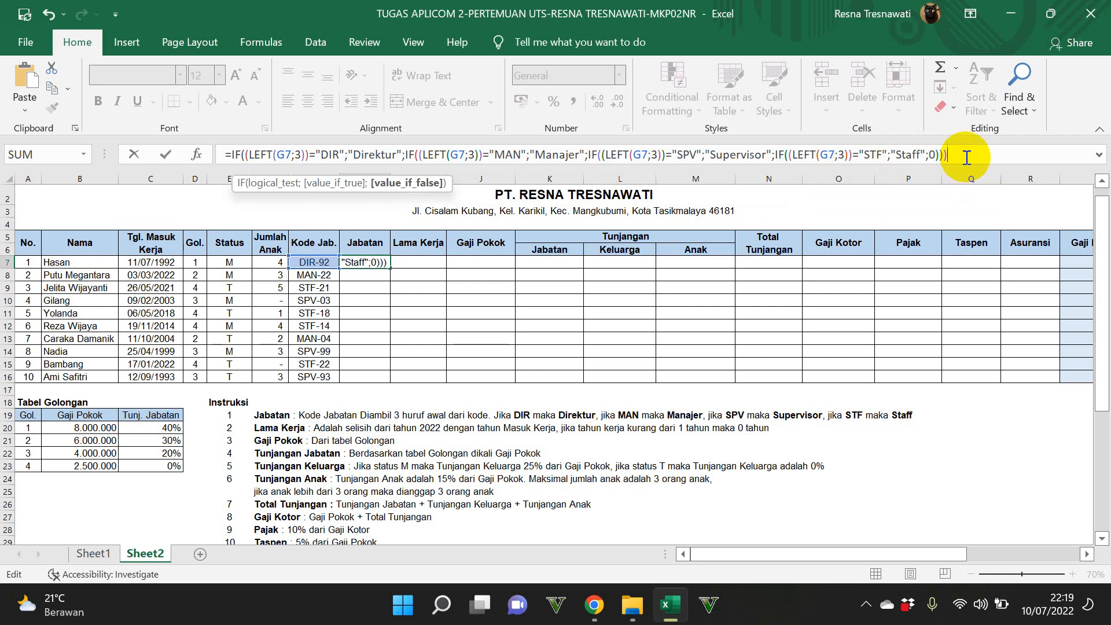
{"action": "type", "text": ")"}
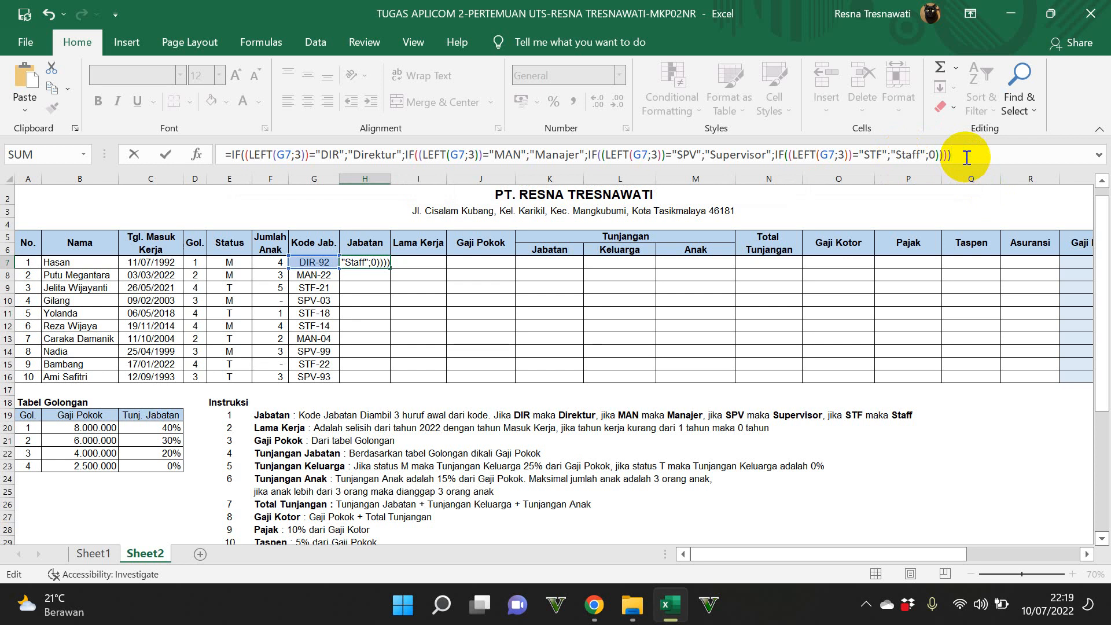
{"action": "key", "text": "Return"}
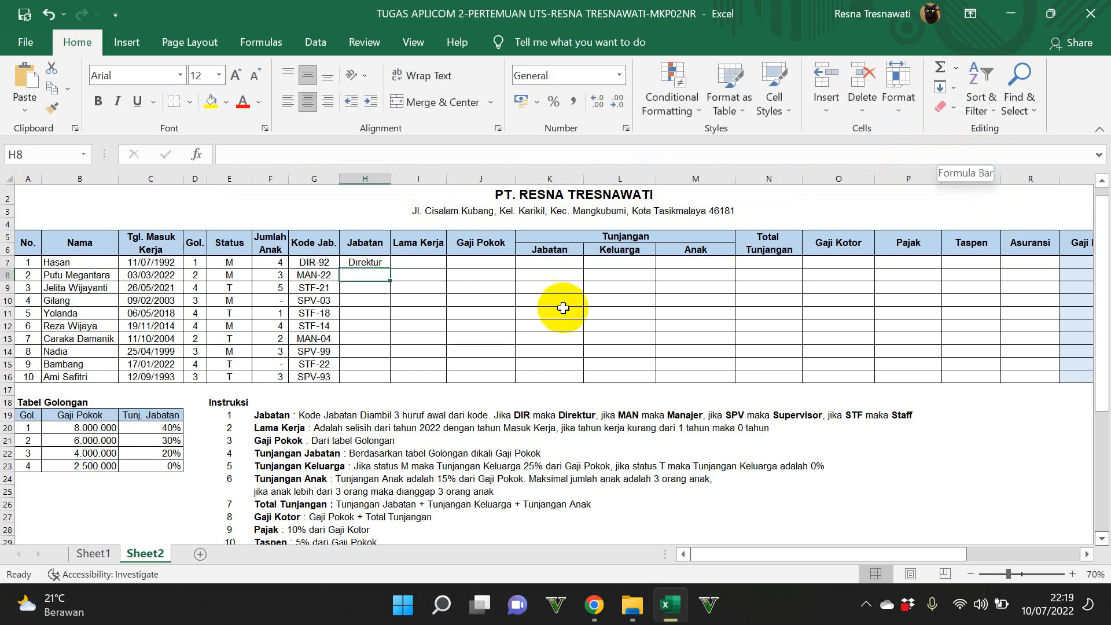
{"action": "left_click", "coordinate": [359, 260]}
{"action": "left_click_drag", "start_coordinate": [390, 267], "coordinate": [401, 389]}
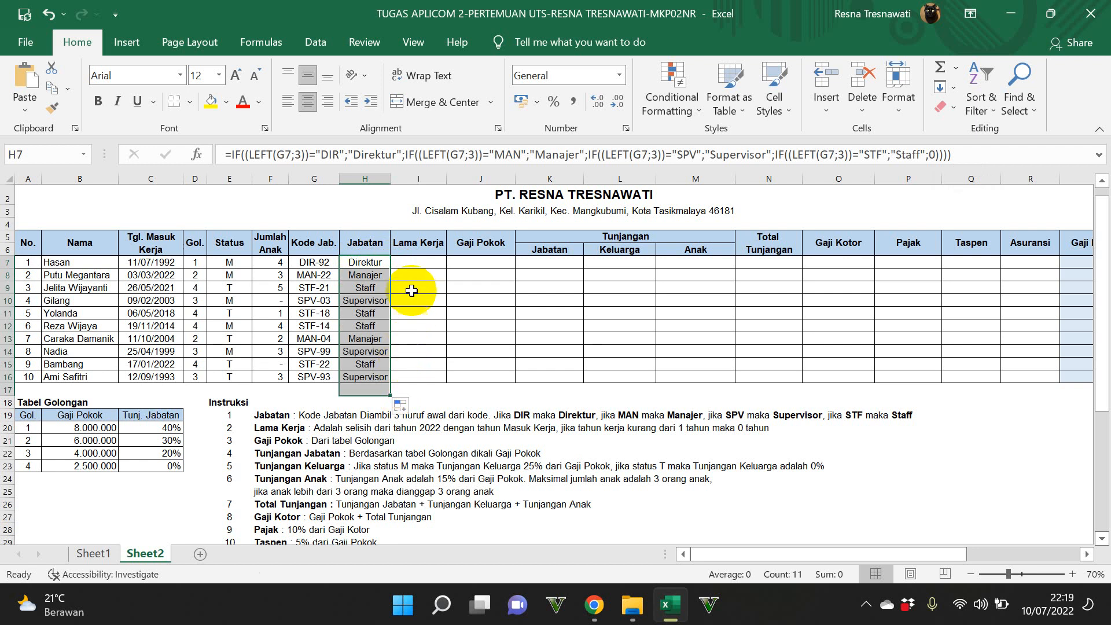
{"action": "left_click", "coordinate": [423, 250]}
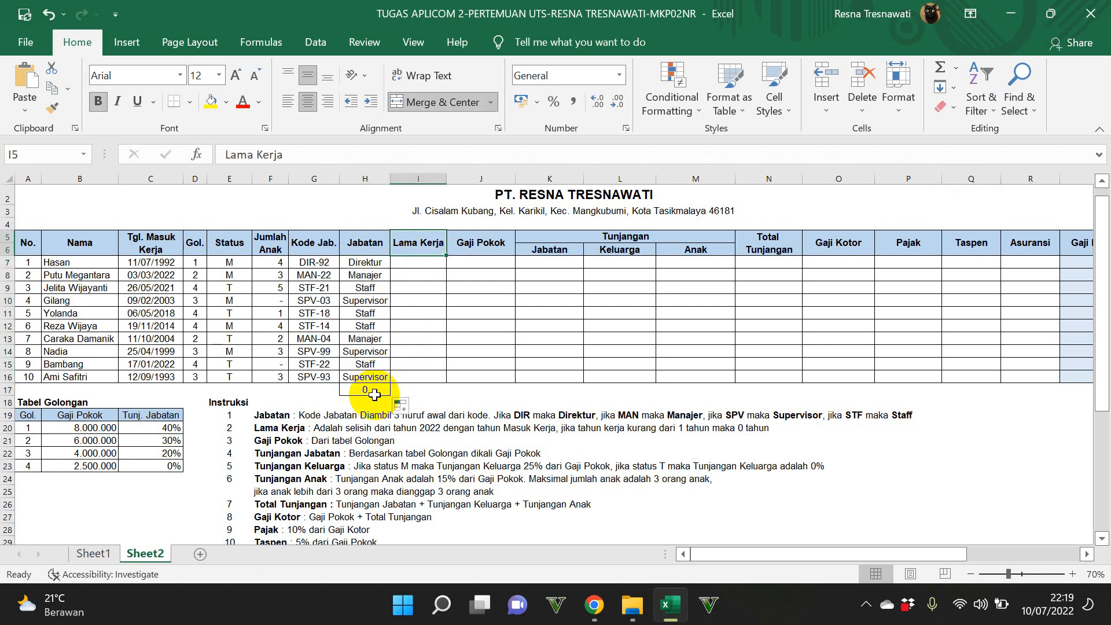
{"action": "key", "text": "ctrl+z"}
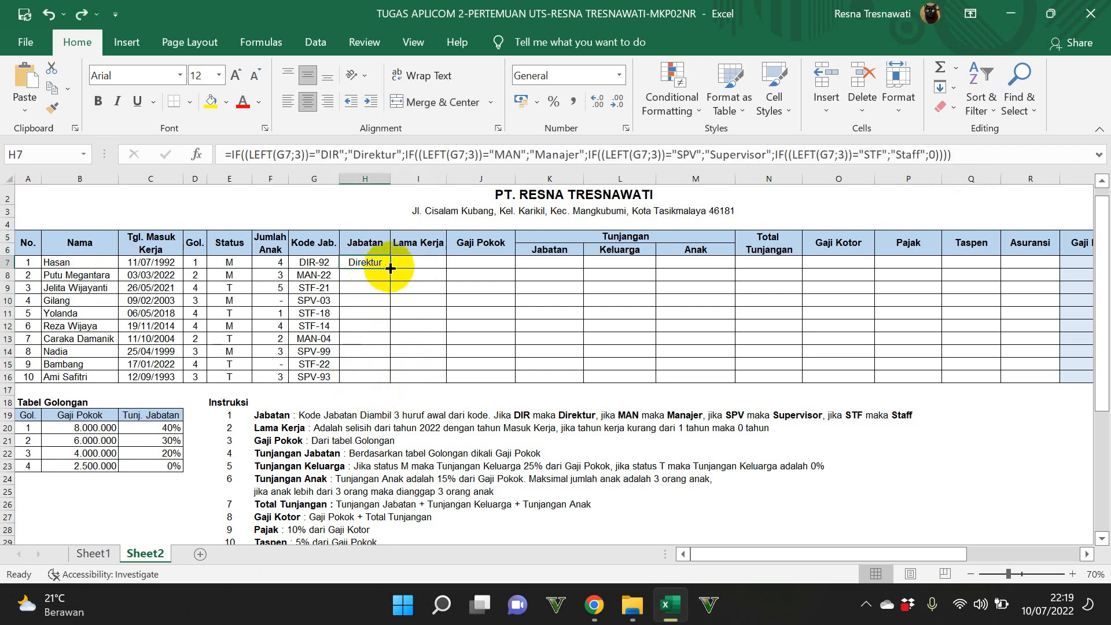
Step: Fill the Jabatan formula from H7 down to H16, the last employee row
{"action": "left_click_drag", "start_coordinate": [390, 268], "coordinate": [413, 378]}
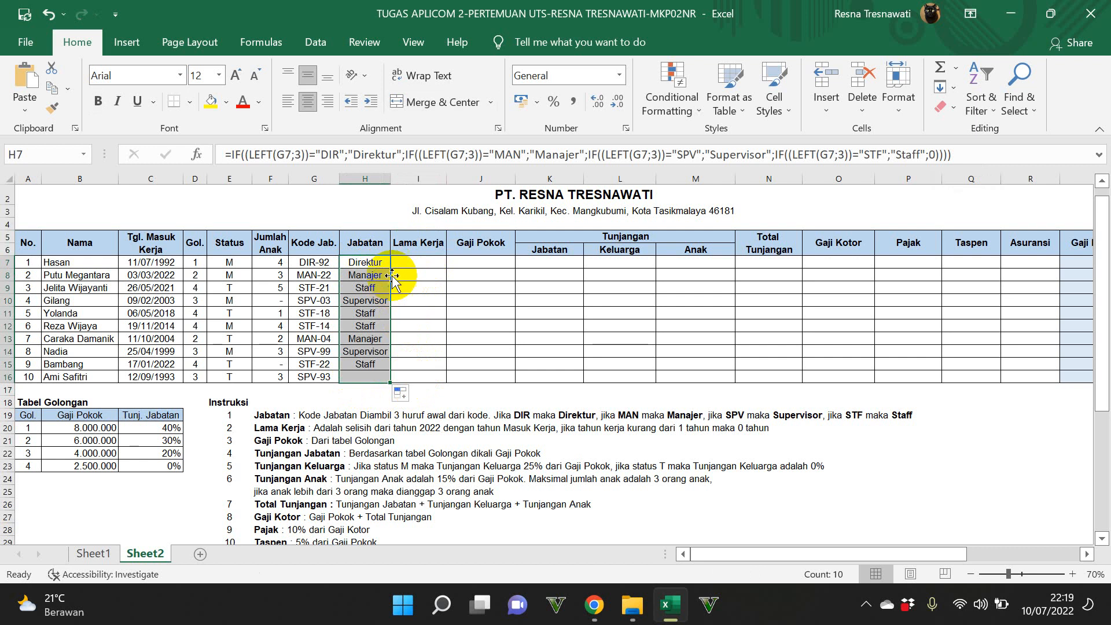
Step: Calculate Lama Kerja in I7 with =2022-YEAR(C7) and fill the formula down to I16
{"action": "left_click", "coordinate": [413, 266]}
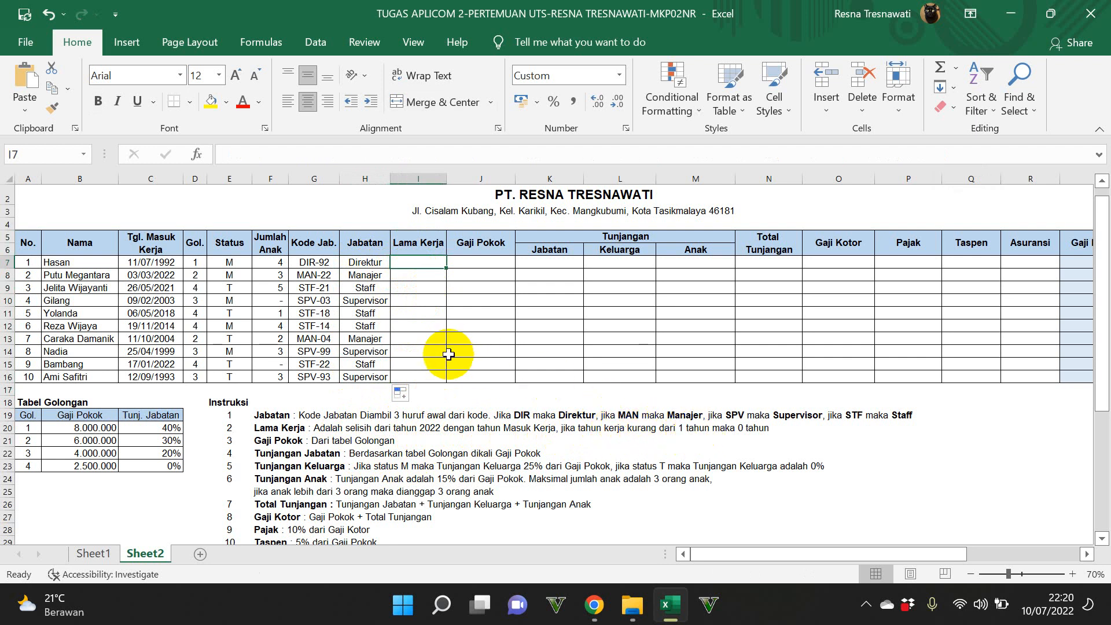
{"action": "type", "text": "=2022"}
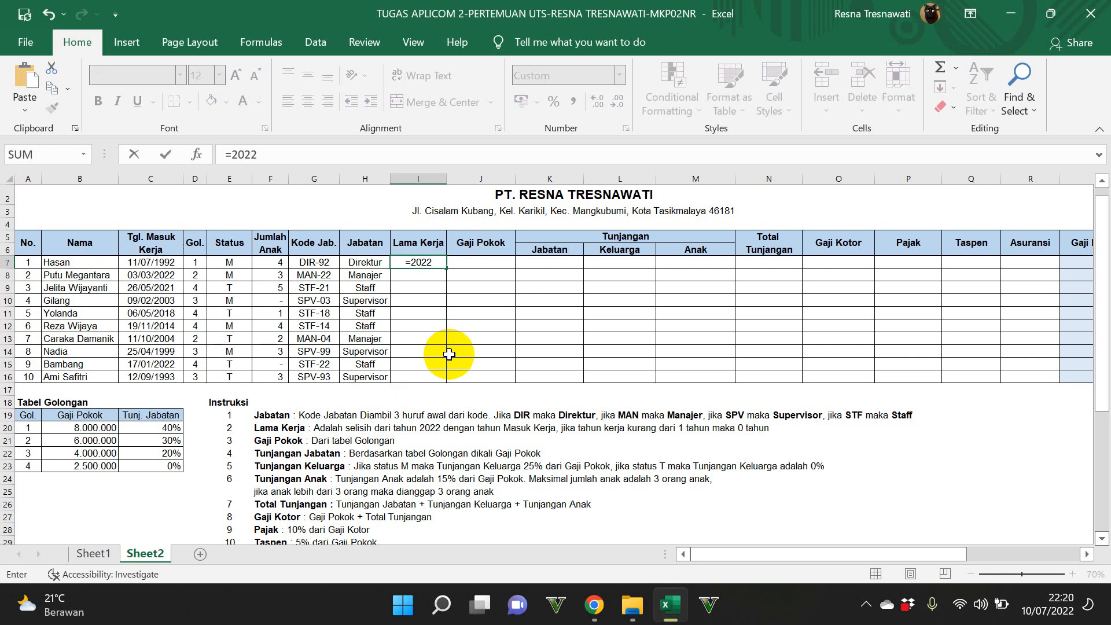
{"action": "type", "text": "-"}
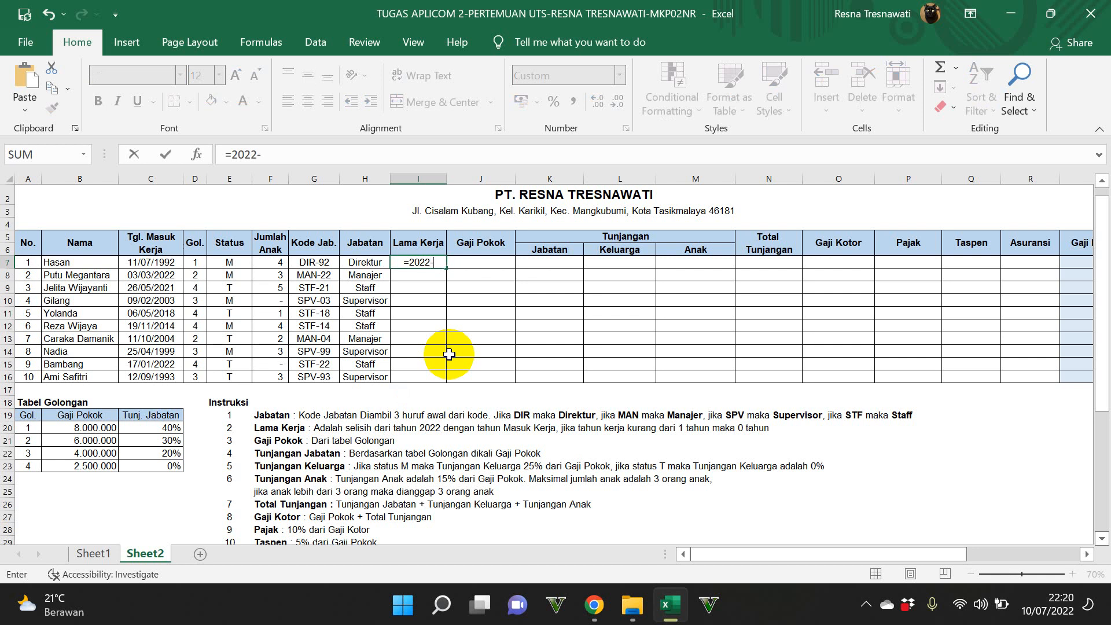
{"action": "left_click", "coordinate": [145, 262]}
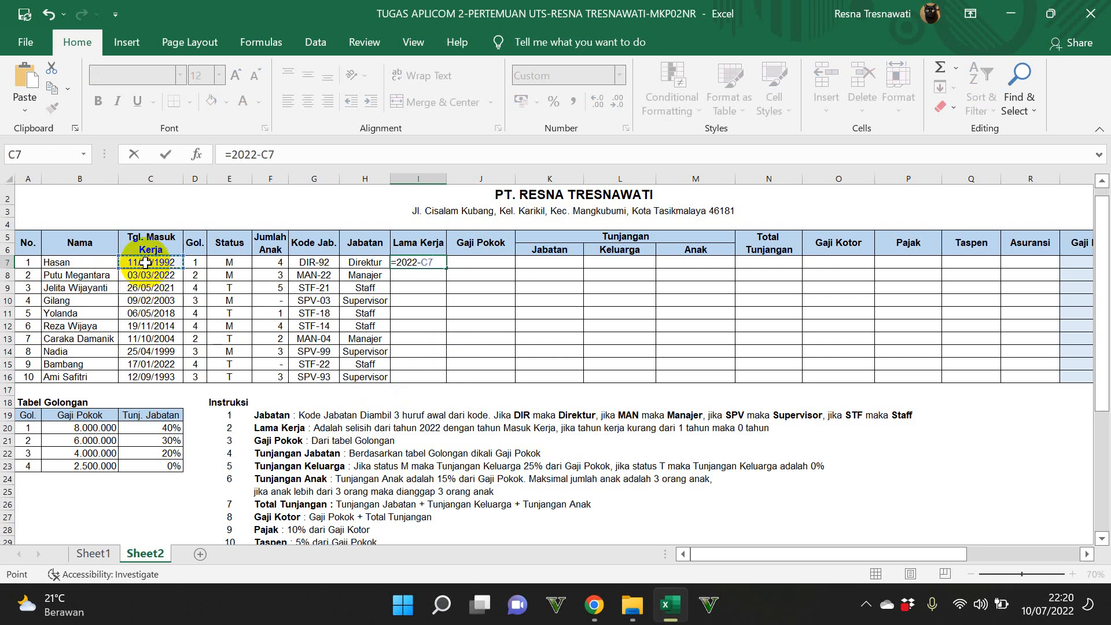
{"action": "key", "text": "BackSpace"}
{"action": "key", "text": "BackSpace"}
{"action": "type", "text": "YAE"}
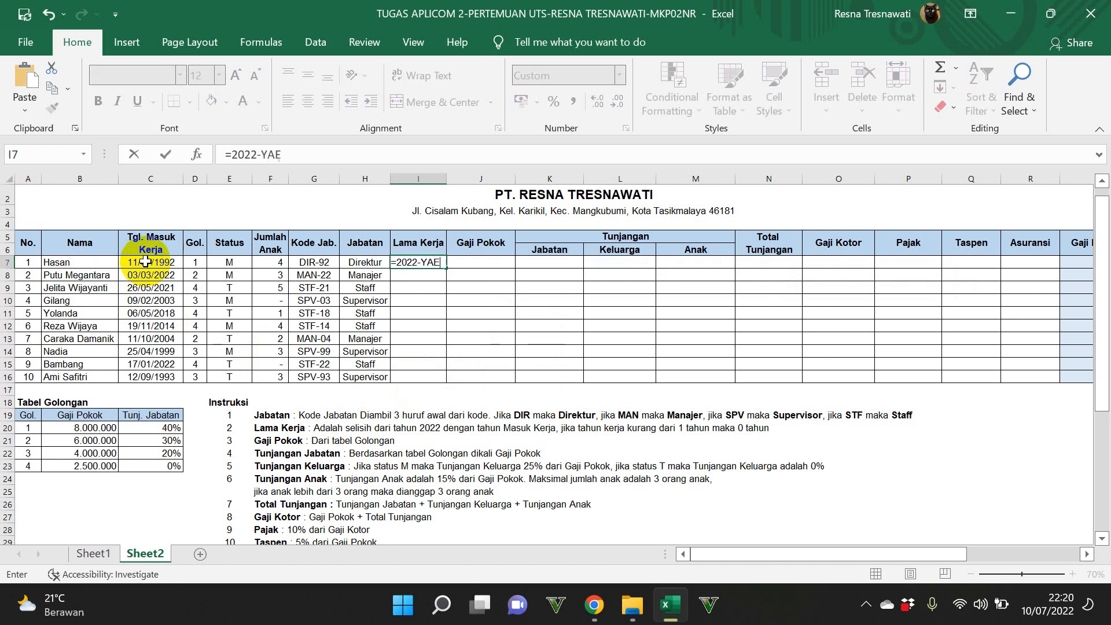
{"action": "key", "text": "BackSpace"}
{"action": "key", "text": "BackSpace"}
{"action": "type", "text": "EAR"}
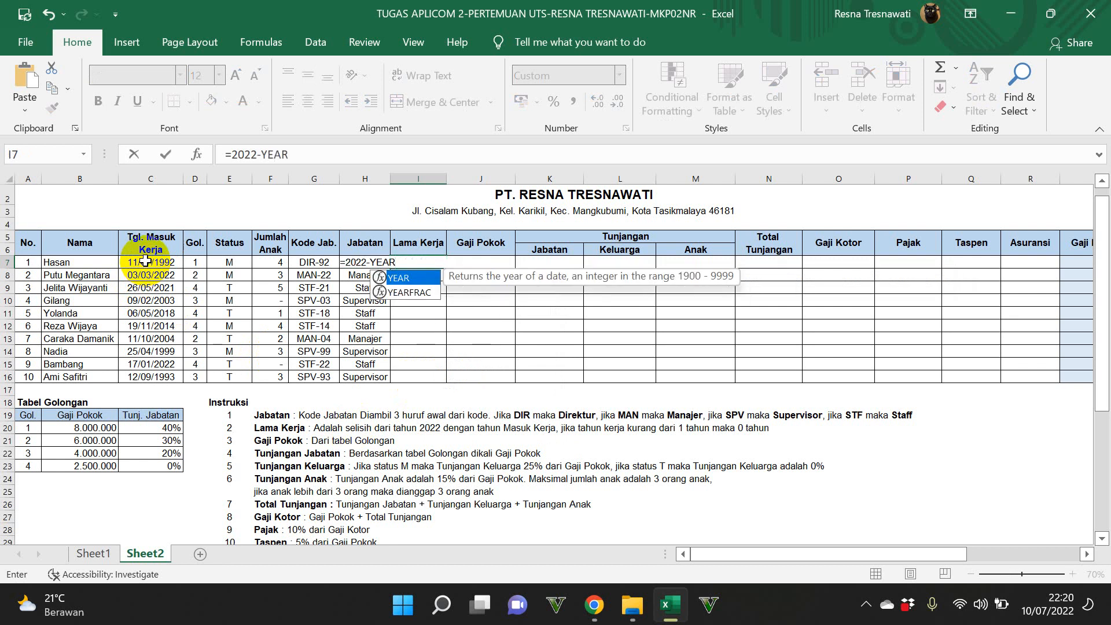
{"action": "type", "text": "("}
{"action": "left_click", "coordinate": [140, 263]}
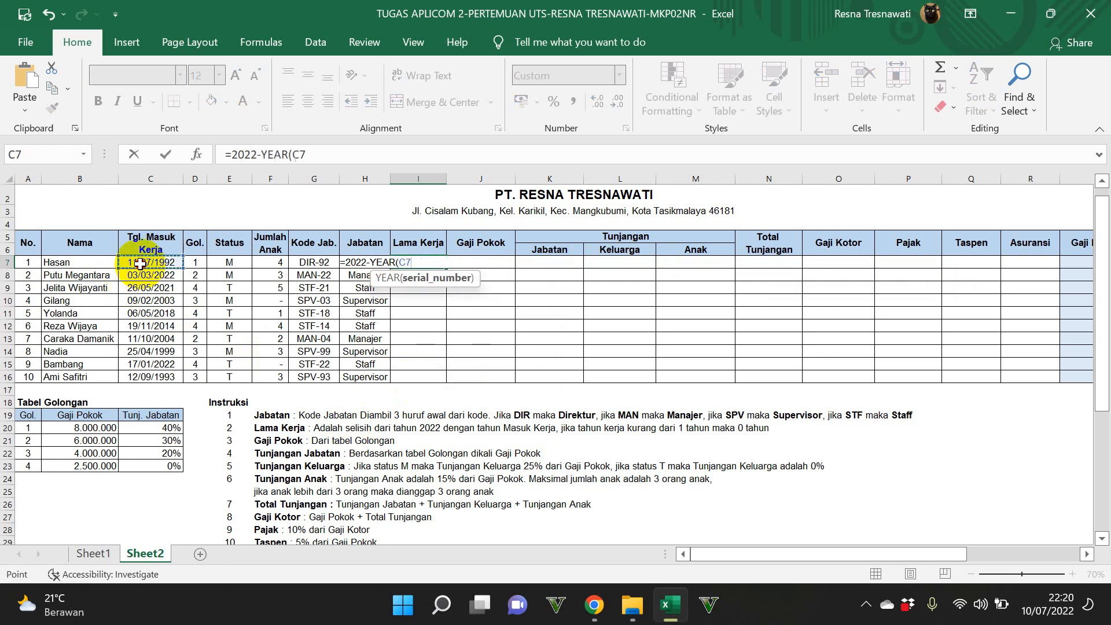
{"action": "type", "text": ")"}
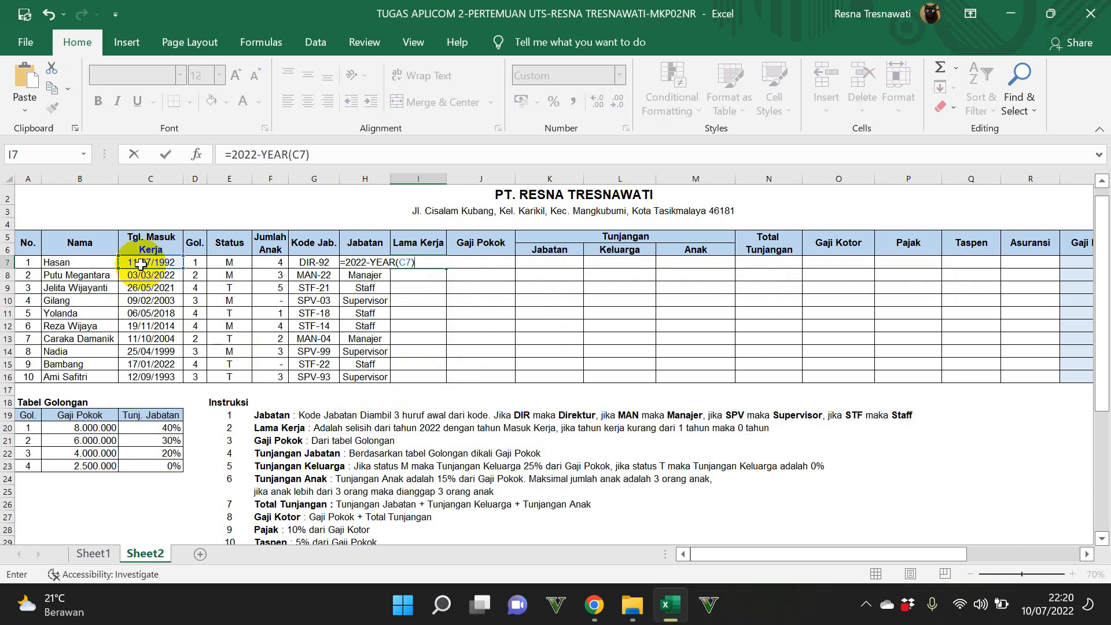
{"action": "key", "text": "Return"}
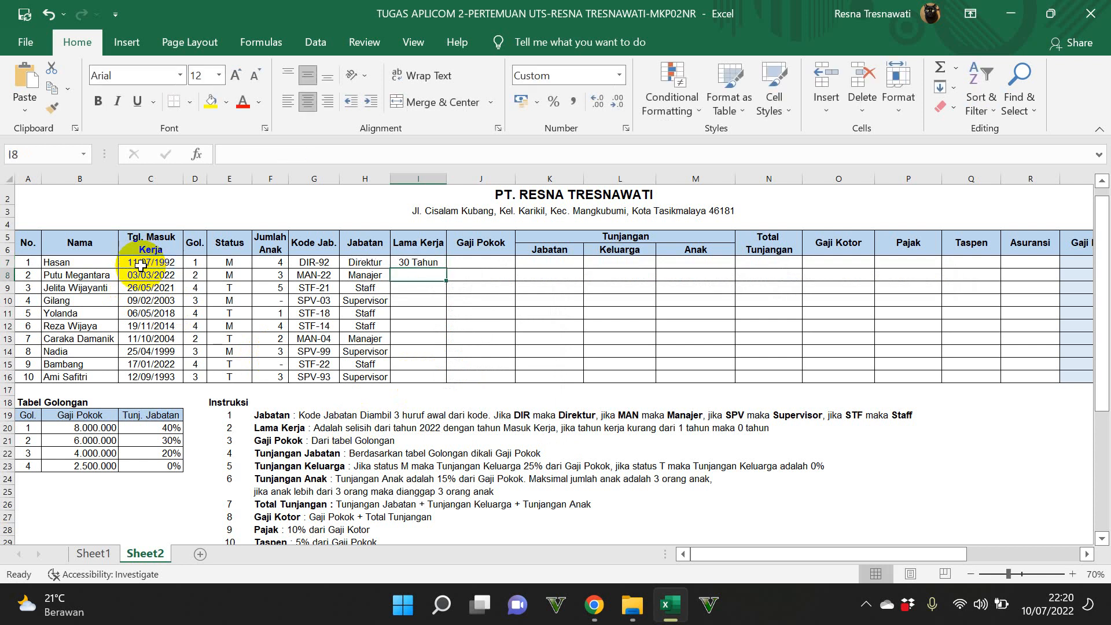
{"action": "left_click", "coordinate": [406, 263]}
{"action": "left_click_drag", "start_coordinate": [449, 267], "coordinate": [457, 377]}
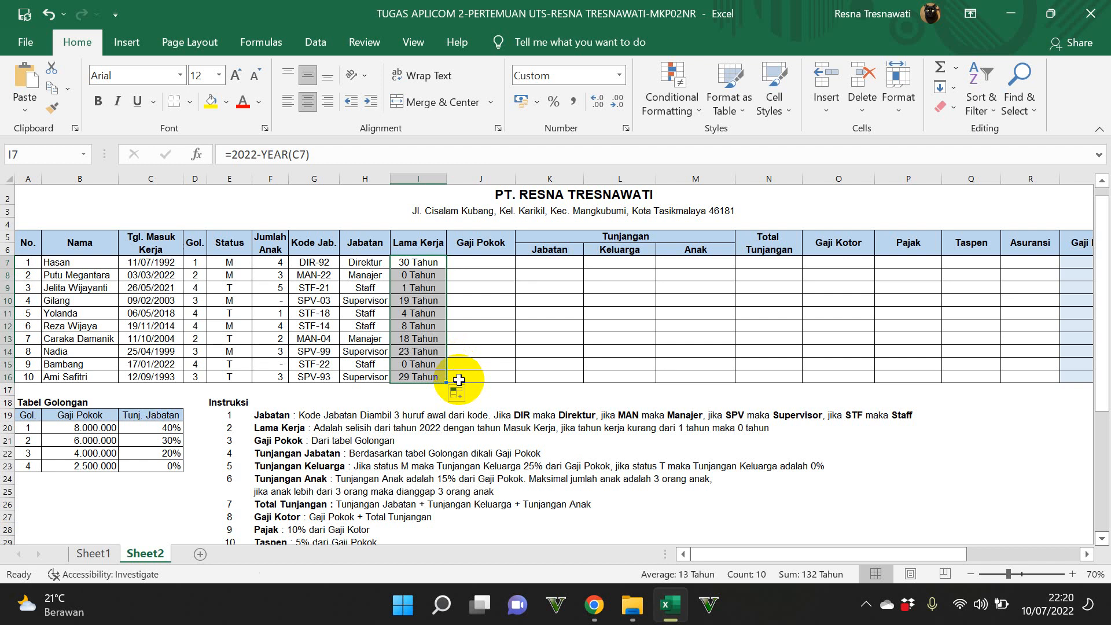
Step: Start a VLOOKUP formula for Gaji Pokok in J7 with D7 as the lookup value
{"action": "left_click", "coordinate": [467, 258]}
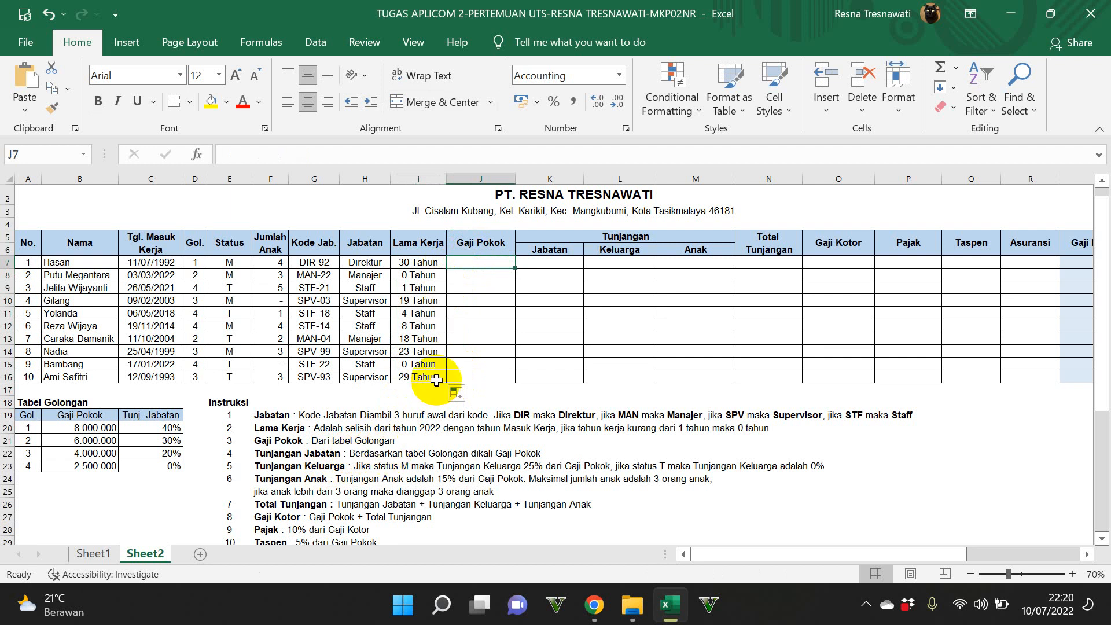
{"action": "type", "text": "="}
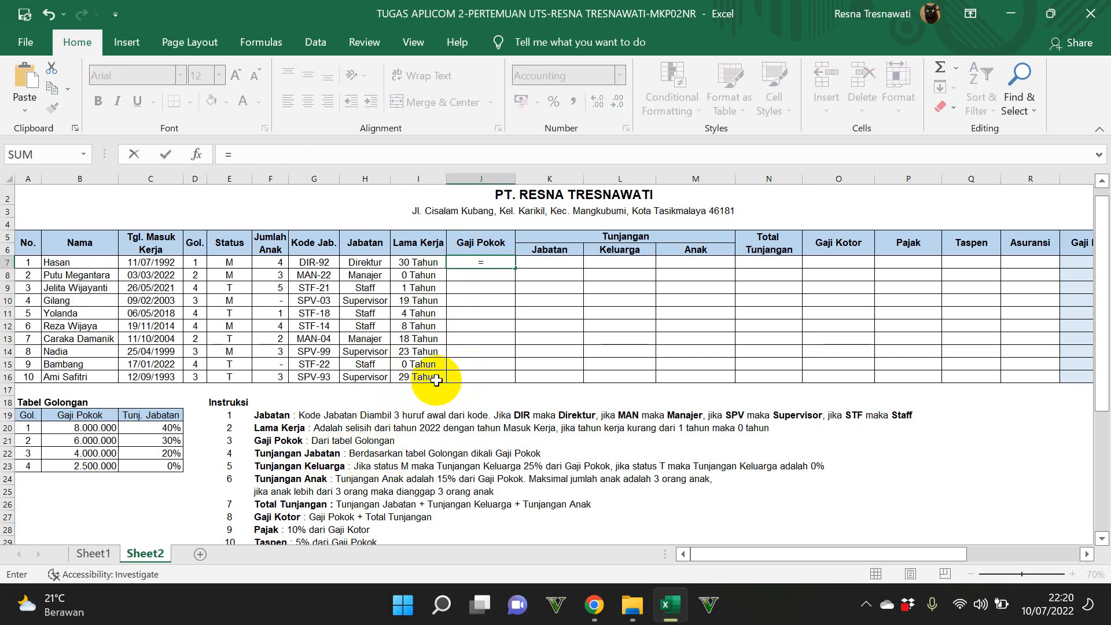
{"action": "type", "text": "VLOOK"}
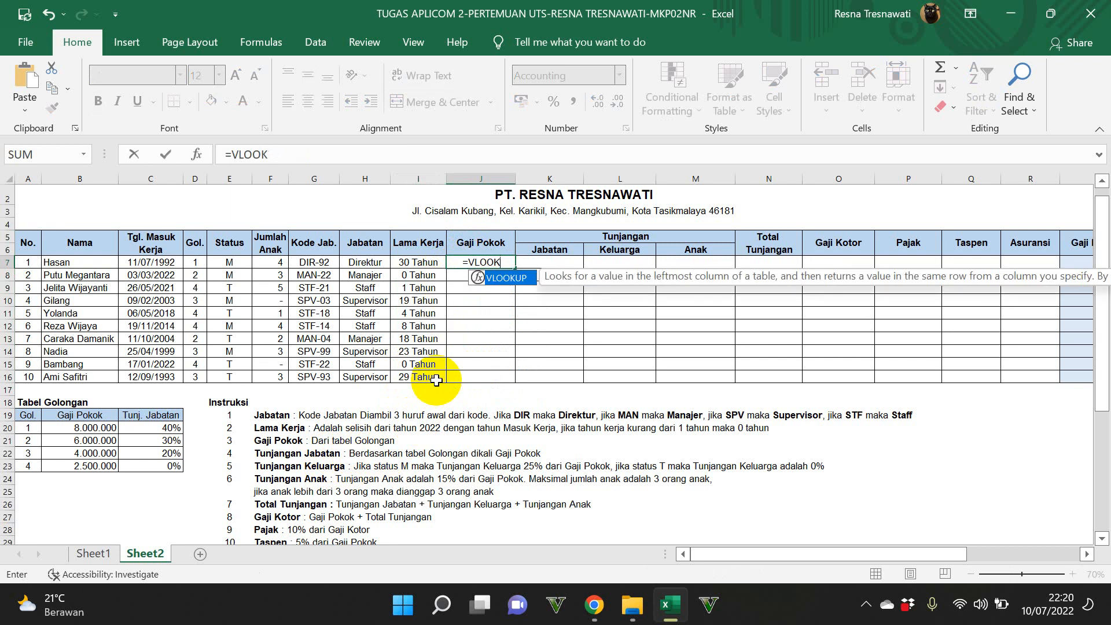
{"action": "type", "text": "UP("}
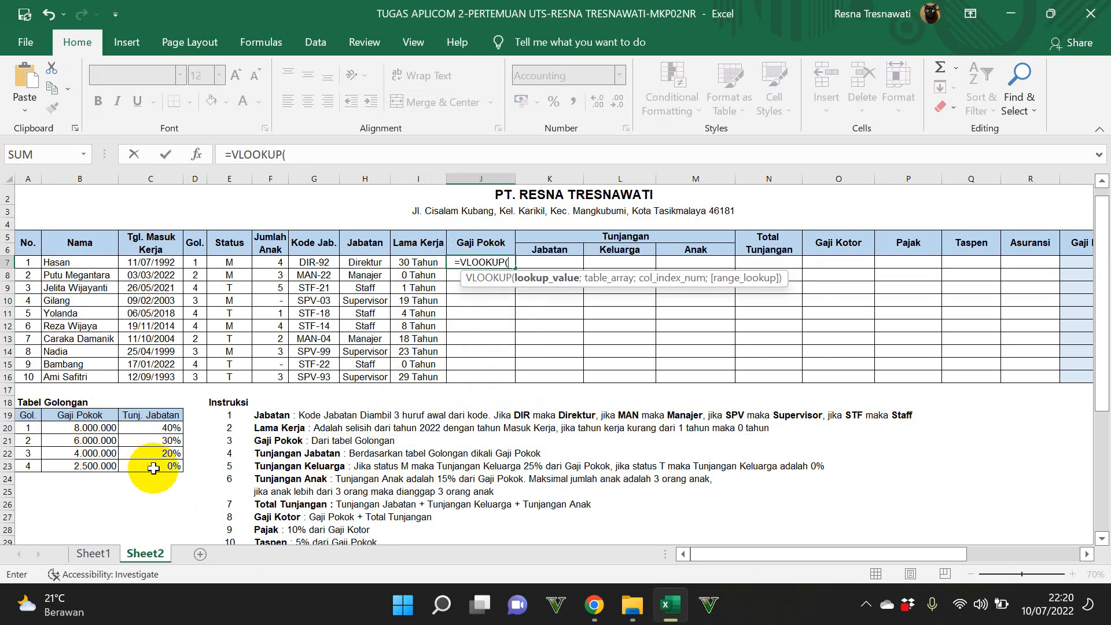
{"action": "left_click", "coordinate": [191, 263]}
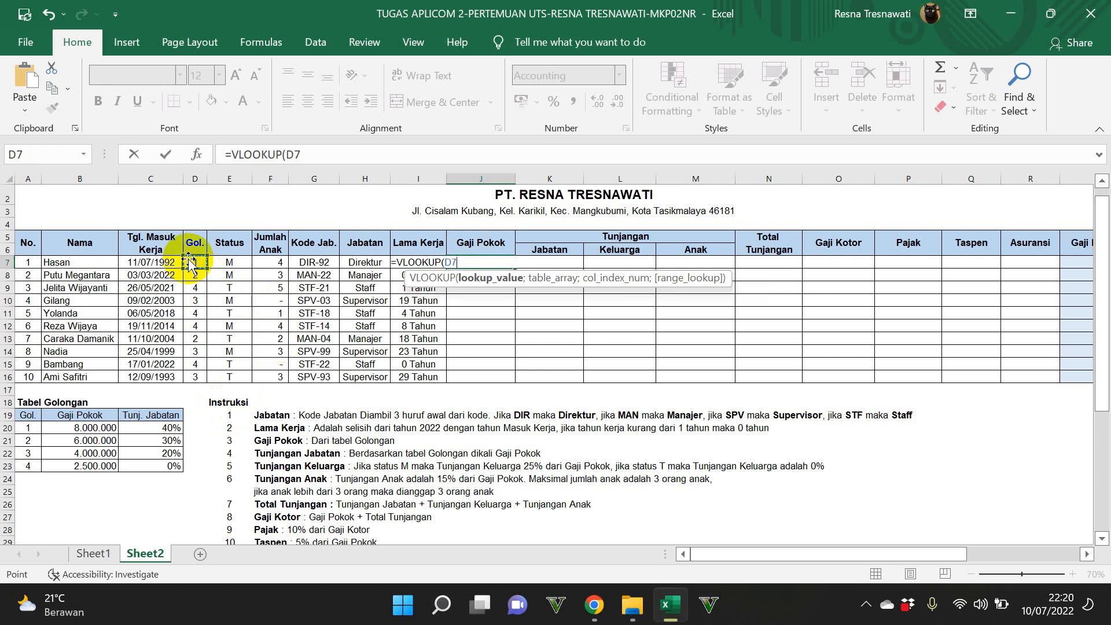
{"action": "type", "text": ";"}
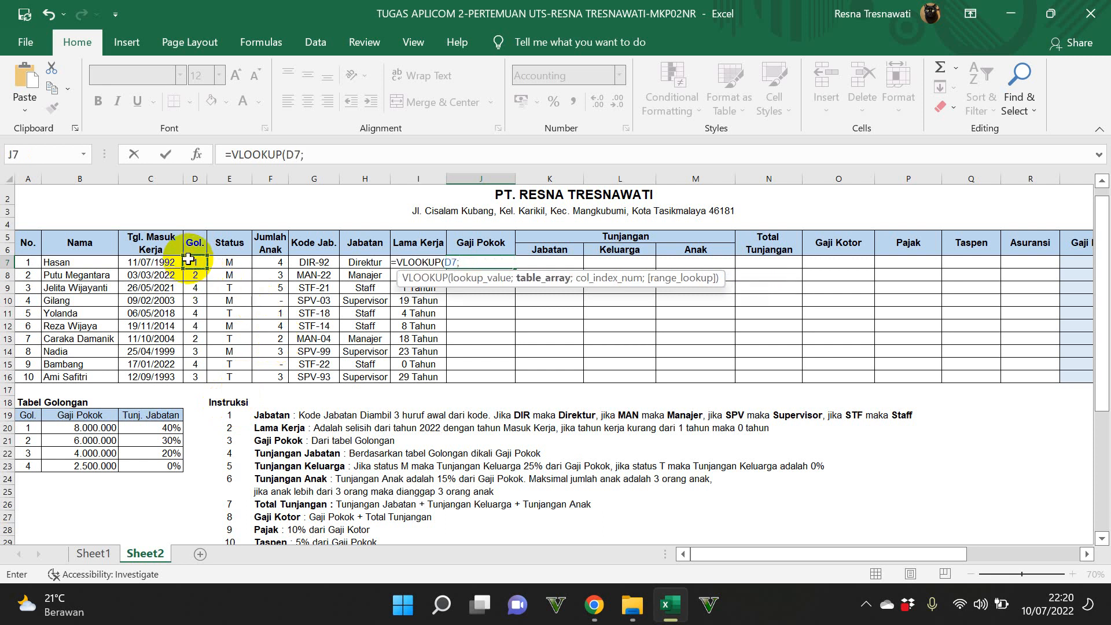
Step: Complete J7's VLOOKUP with the absolute Tabel Golongan range $A$19:$C$23 and column index 2
{"action": "left_click_drag", "start_coordinate": [26, 420], "coordinate": [173, 466]}
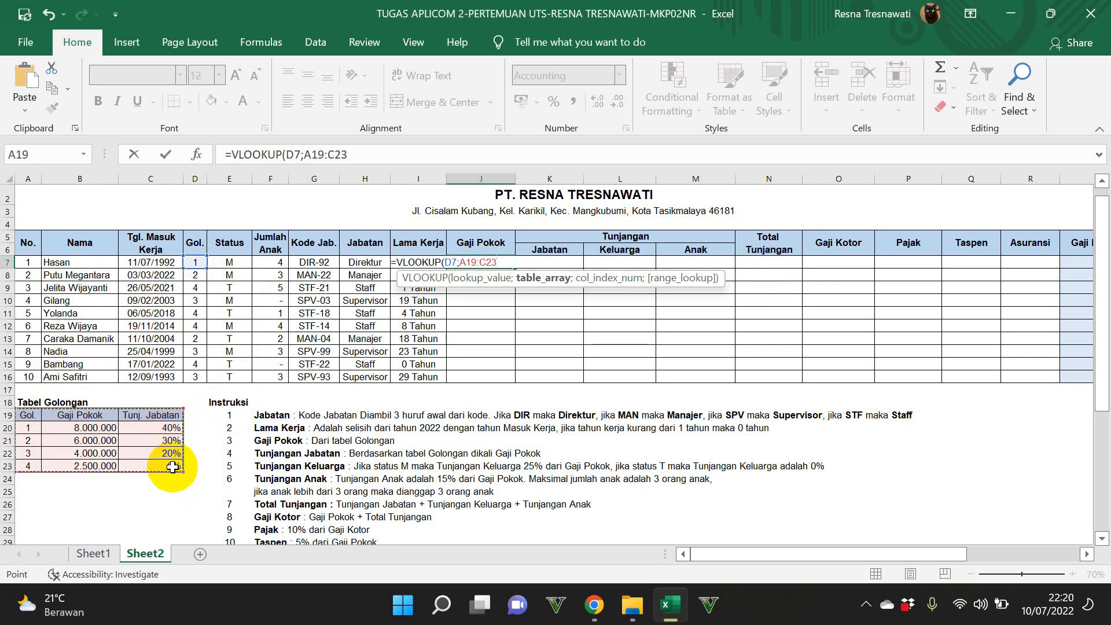
{"action": "key", "text": "F4"}
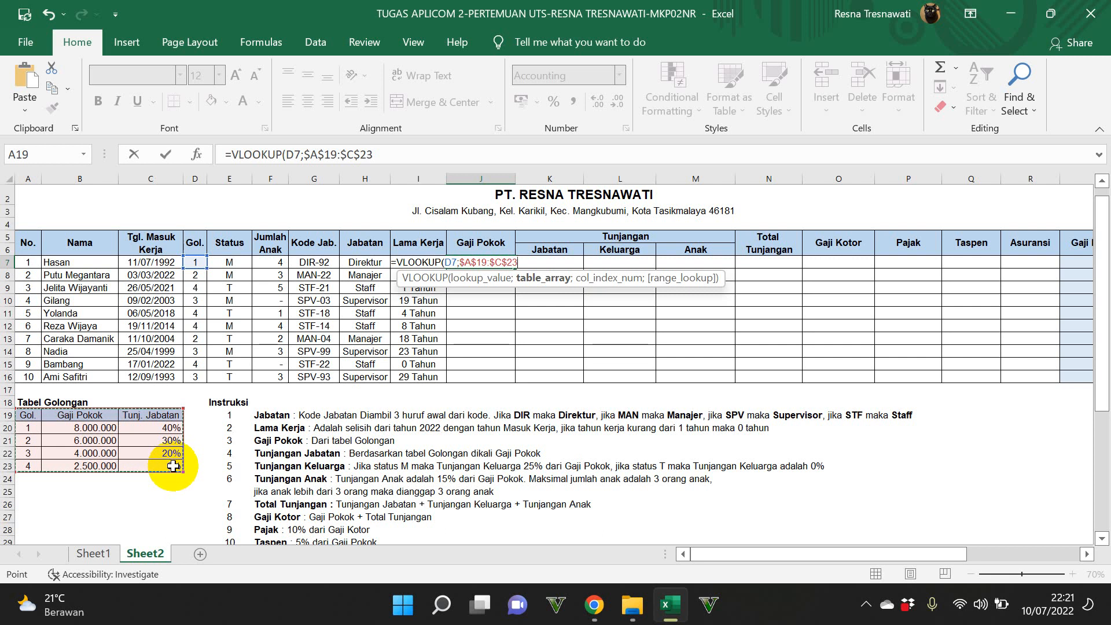
{"action": "type", "text": ";2"}
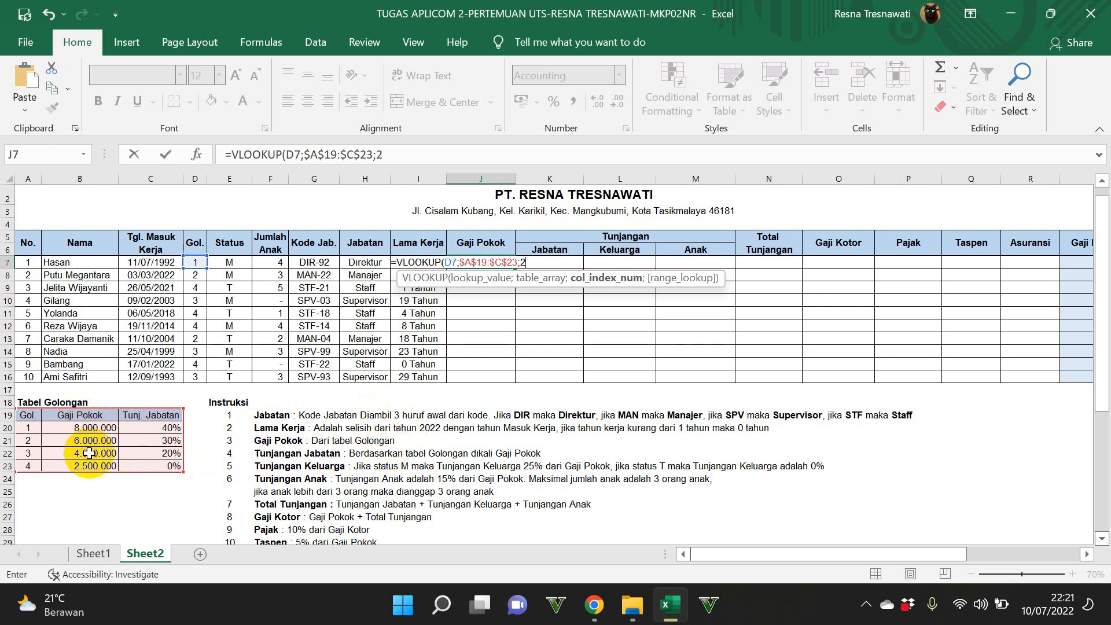
{"action": "type", "text": ")"}
{"action": "key", "text": "Return"}
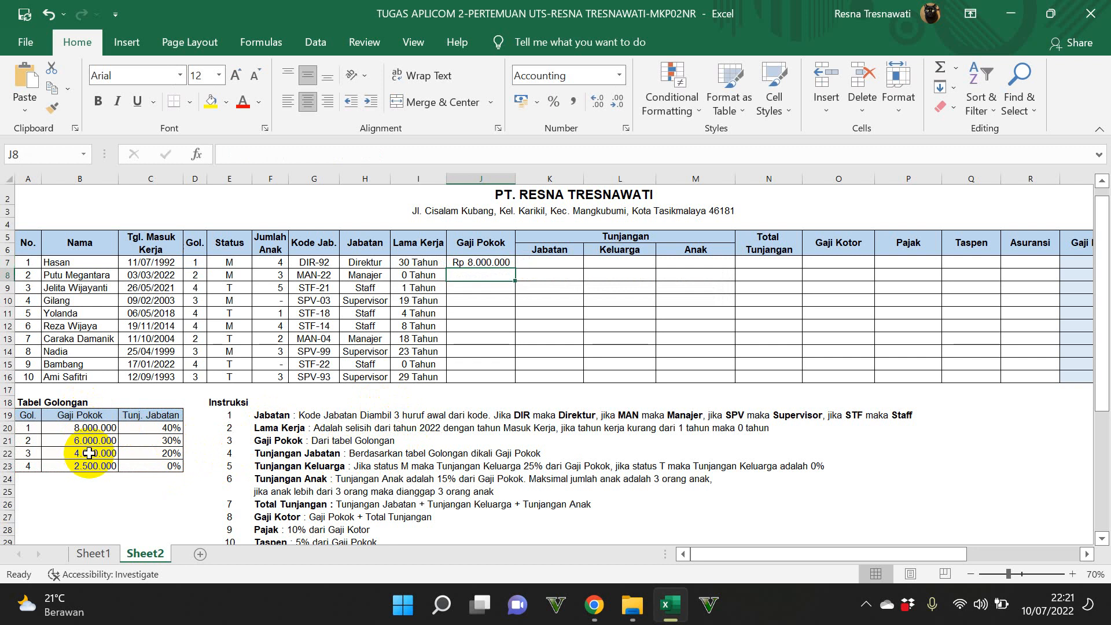
Step: Fill the Gaji Pokok formula from J7 down to J16
{"action": "left_click", "coordinate": [463, 265]}
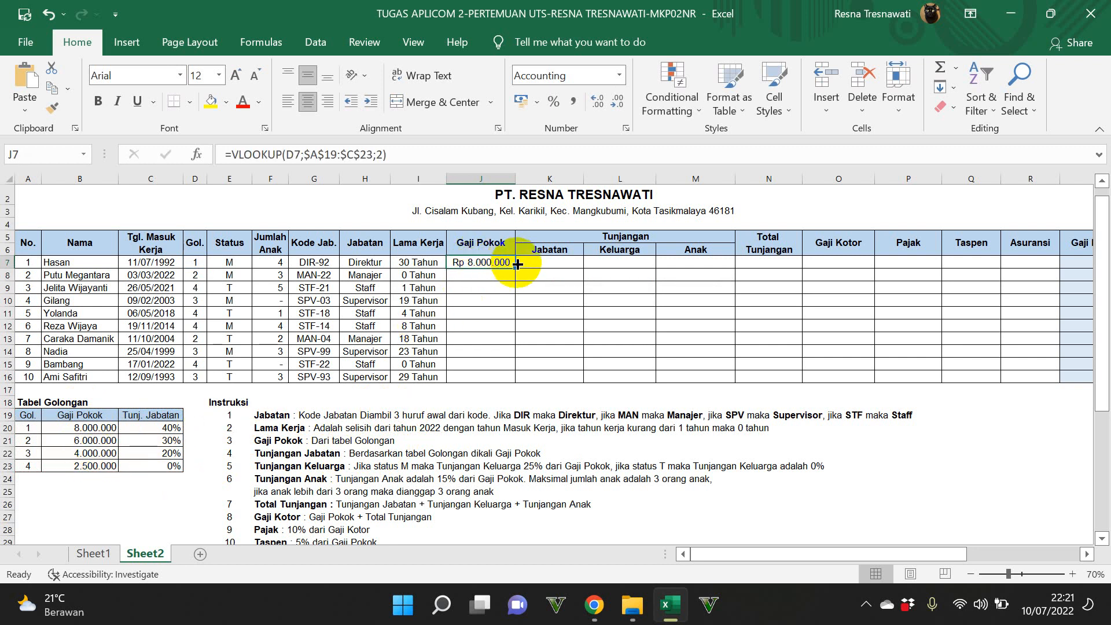
{"action": "left_click_drag", "start_coordinate": [518, 268], "coordinate": [518, 384]}
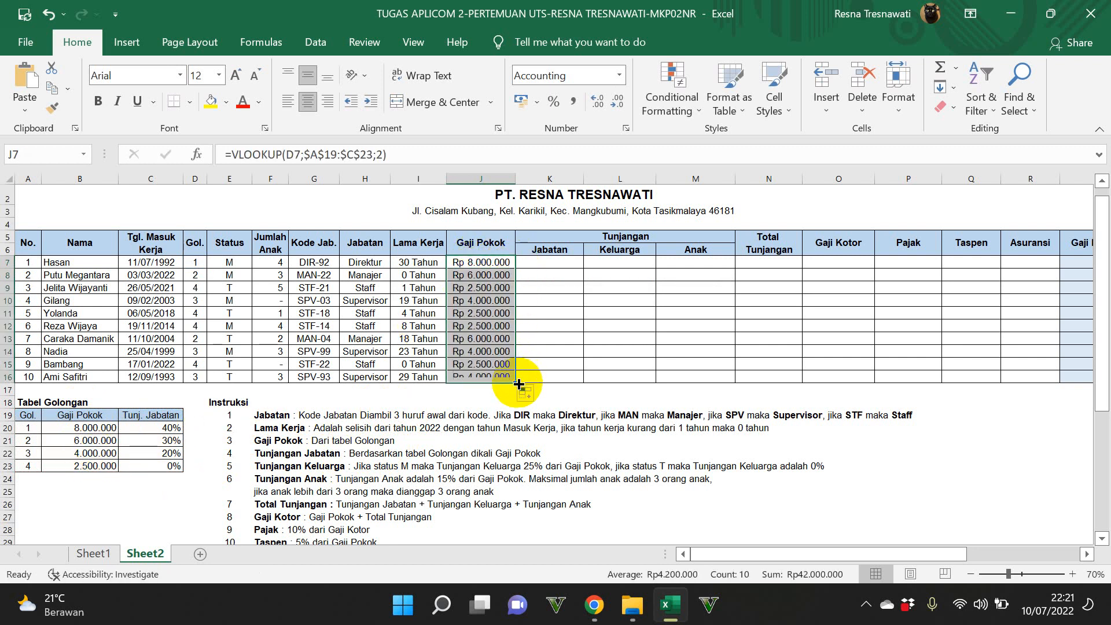
{"action": "left_click", "coordinate": [624, 236]}
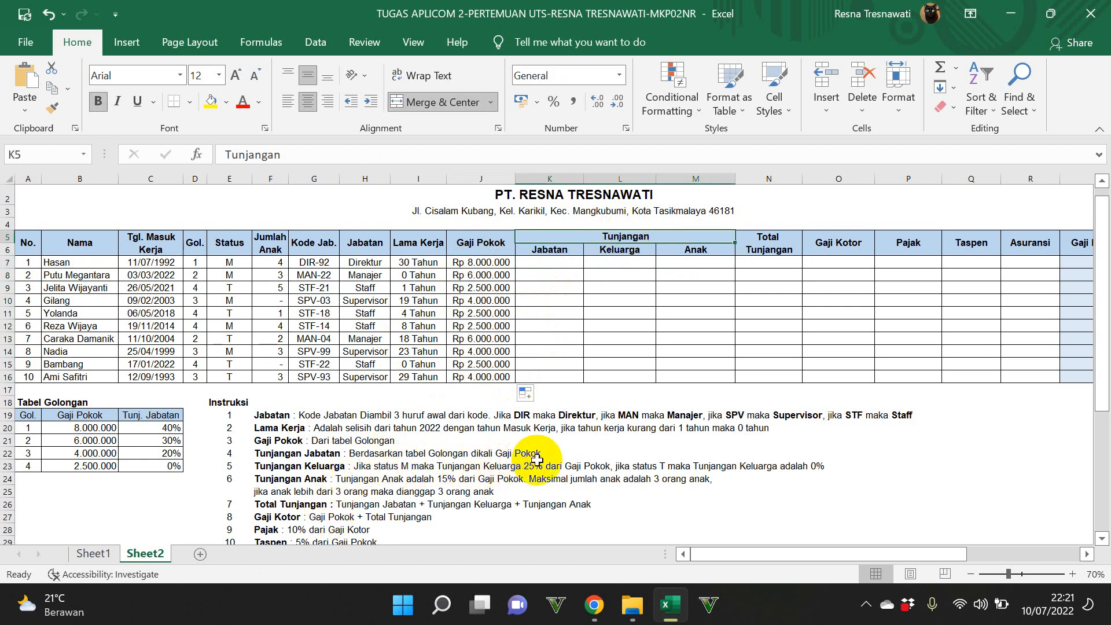
Step: Start a VLOOKUP formula for Tunjangan Jabatan in K7 with D7 as the lookup value
{"action": "left_click", "coordinate": [550, 264]}
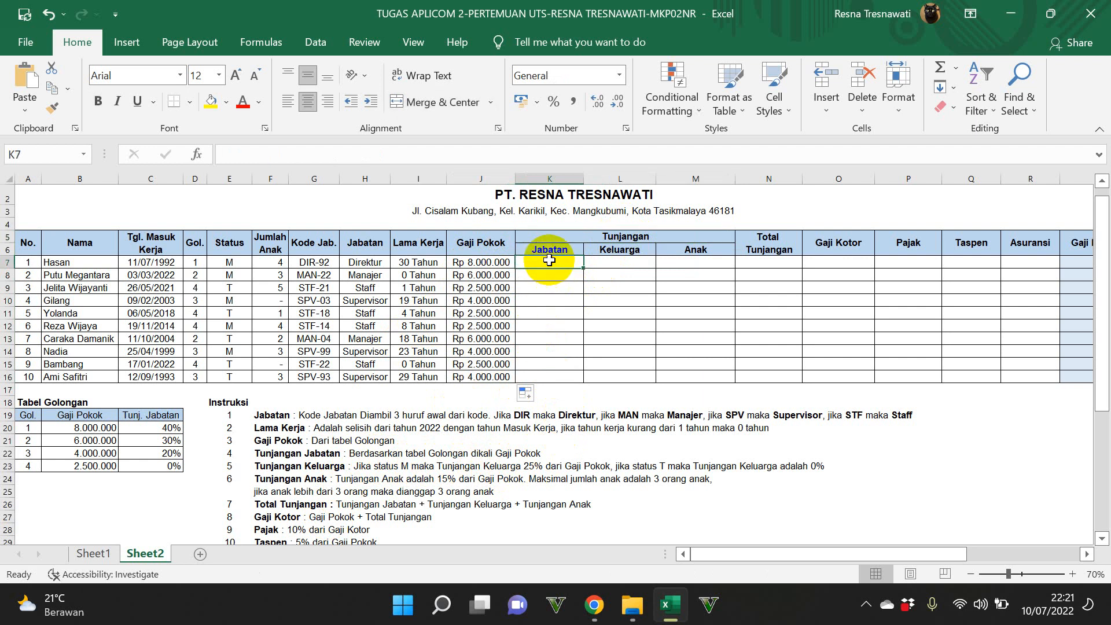
{"action": "type", "text": "=VLOOK"}
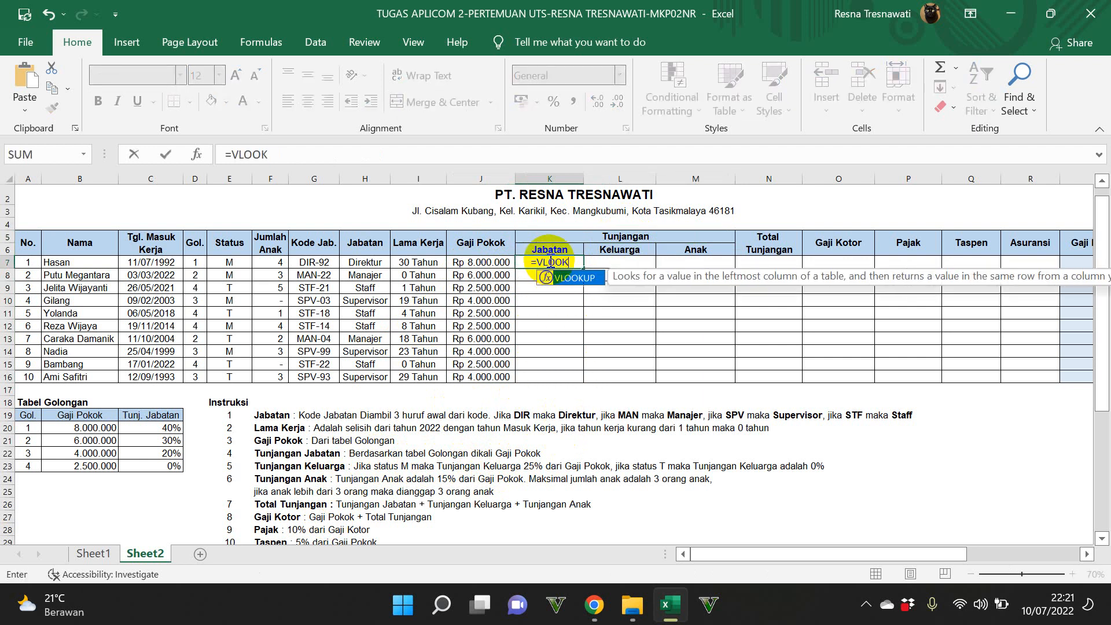
{"action": "type", "text": "UP("}
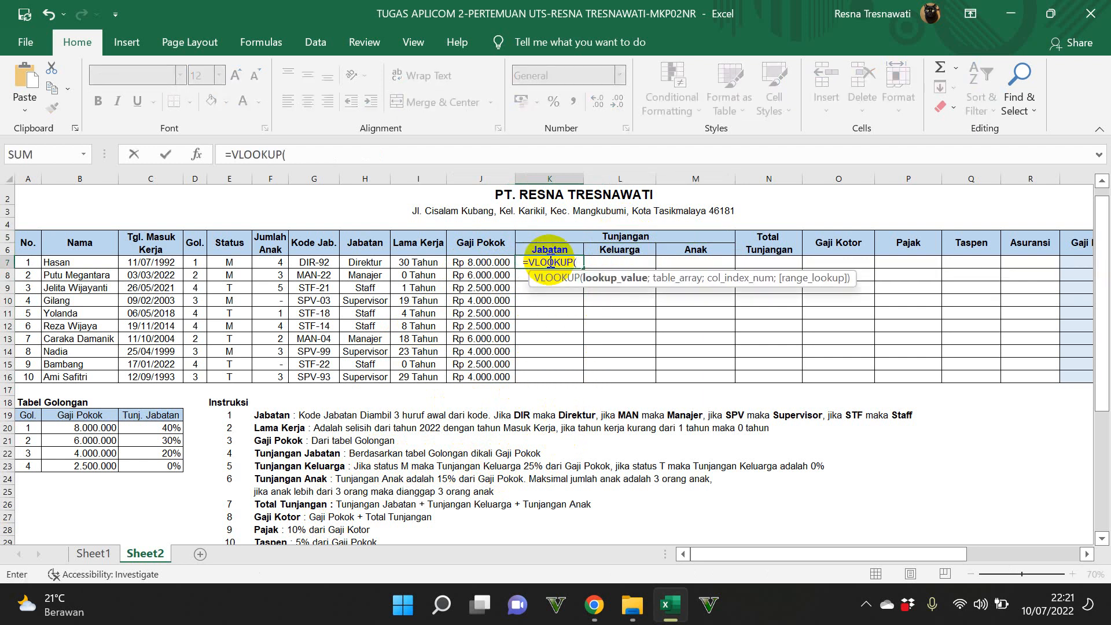
{"action": "left_click", "coordinate": [194, 264]}
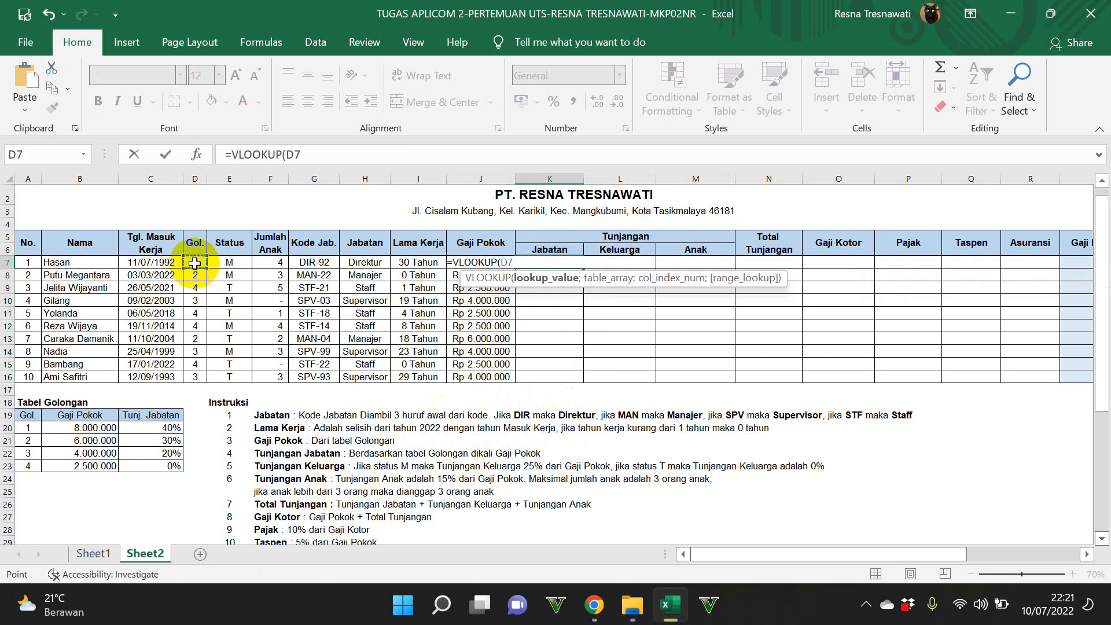
{"action": "type", "text": ";"}
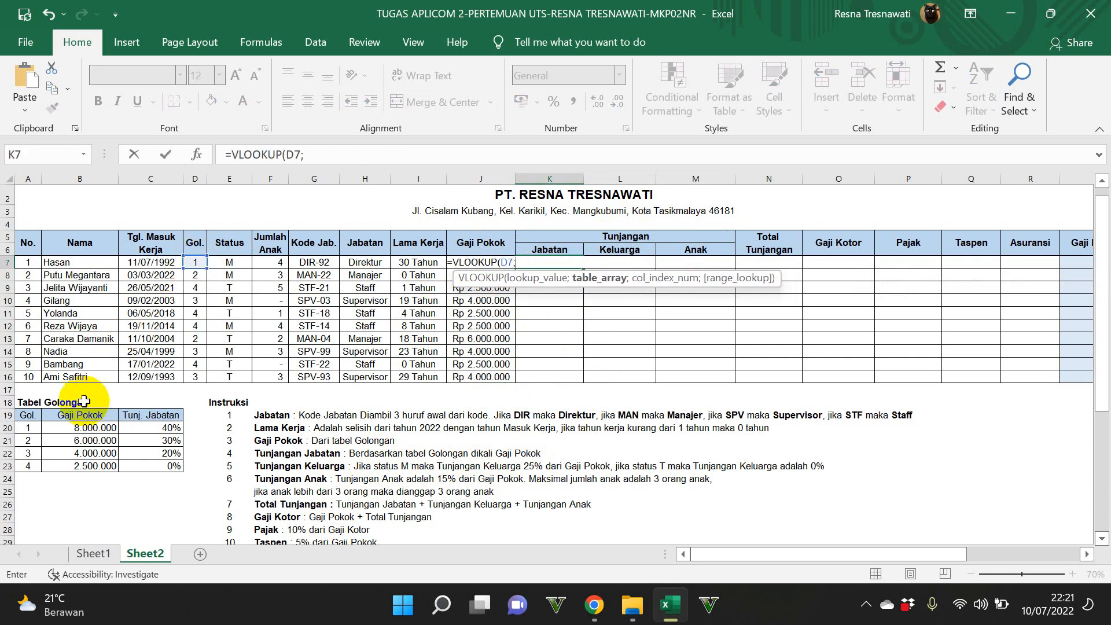
{"action": "left_click_drag", "start_coordinate": [26, 415], "coordinate": [159, 455]}
{"action": "key", "text": "F4"}
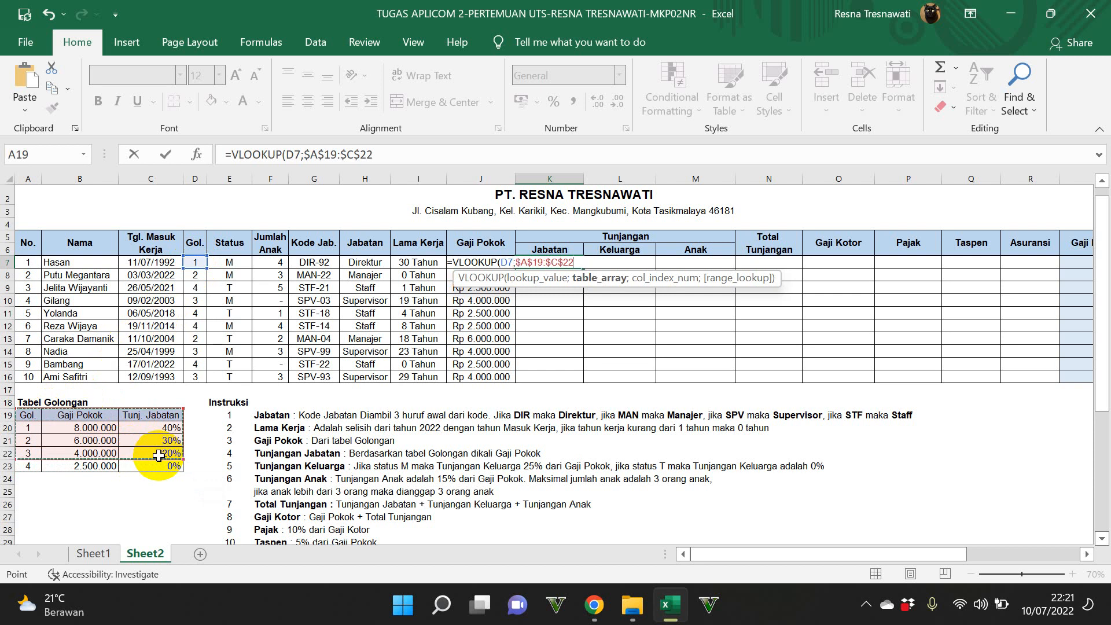
{"action": "type", "text": ";"}
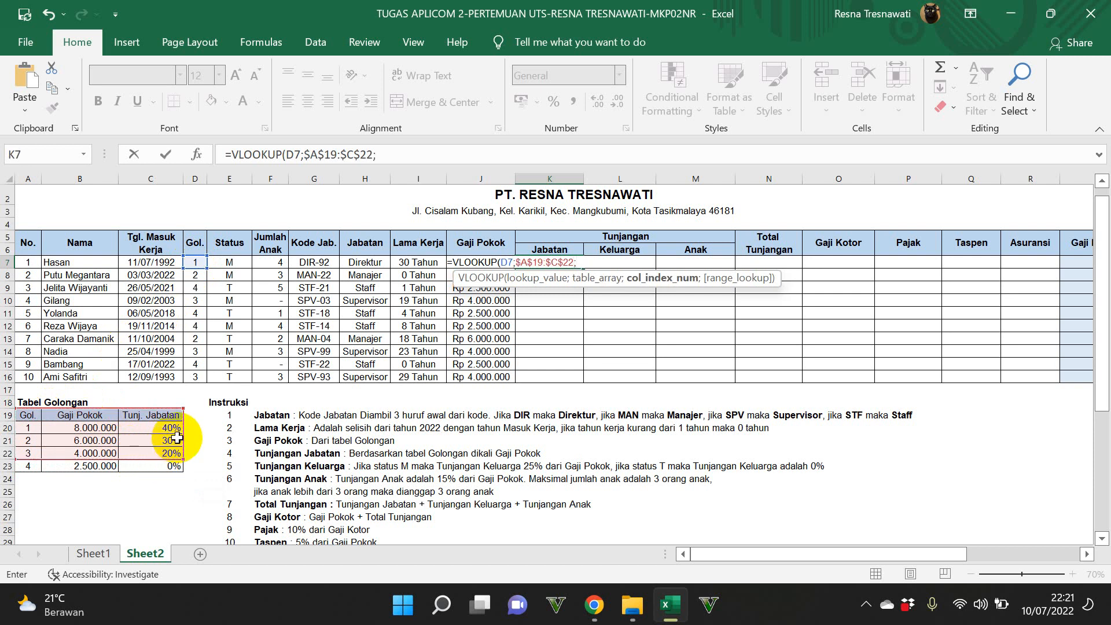
{"action": "key", "text": "BackSpace"}
{"action": "key", "text": "BackSpace"}
{"action": "key", "text": "BackSpace"}
{"action": "key", "text": "BackSpace"}
{"action": "key", "text": "BackSpace"}
{"action": "key", "text": "BackSpace"}
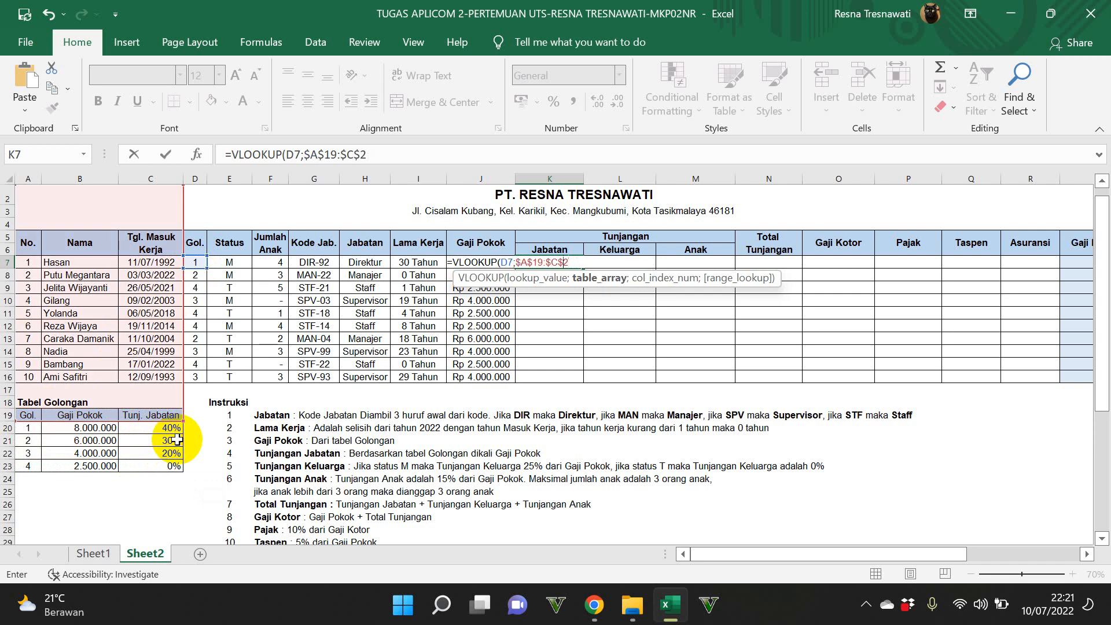
{"action": "key", "text": "BackSpace"}
{"action": "key", "text": "BackSpace"}
{"action": "key", "text": "BackSpace"}
{"action": "key", "text": "BackSpace"}
{"action": "key", "text": "BackSpace"}
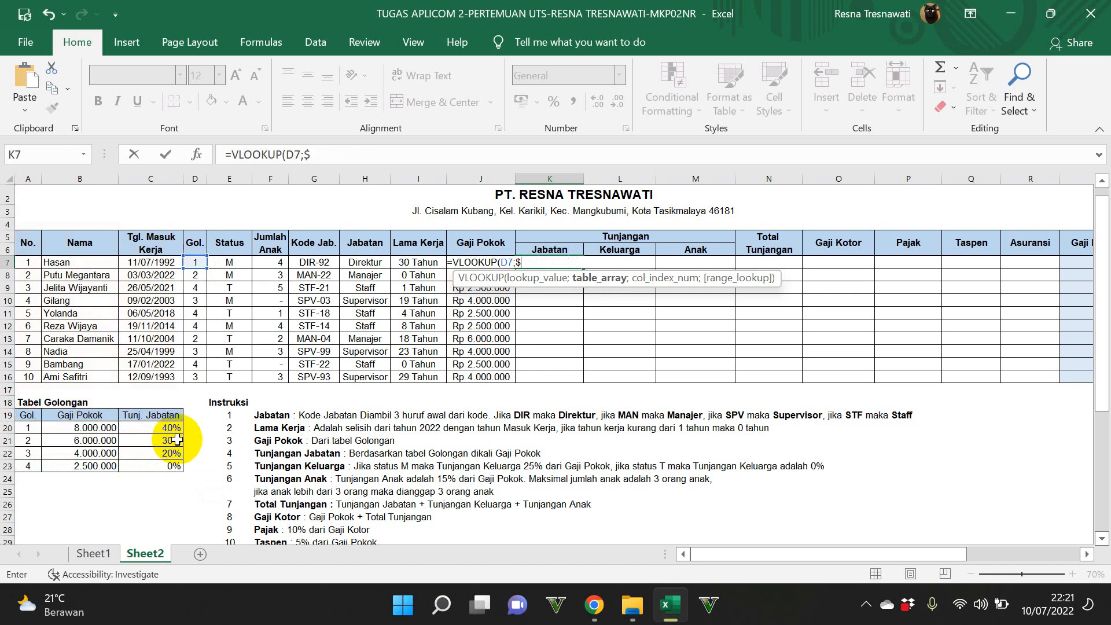
Step: Complete K7's VLOOKUP with the absolute range $A$19:$C$23 and column index 3, multiplied by Gaji Pokok in J7
{"action": "left_click_drag", "start_coordinate": [28, 415], "coordinate": [139, 463]}
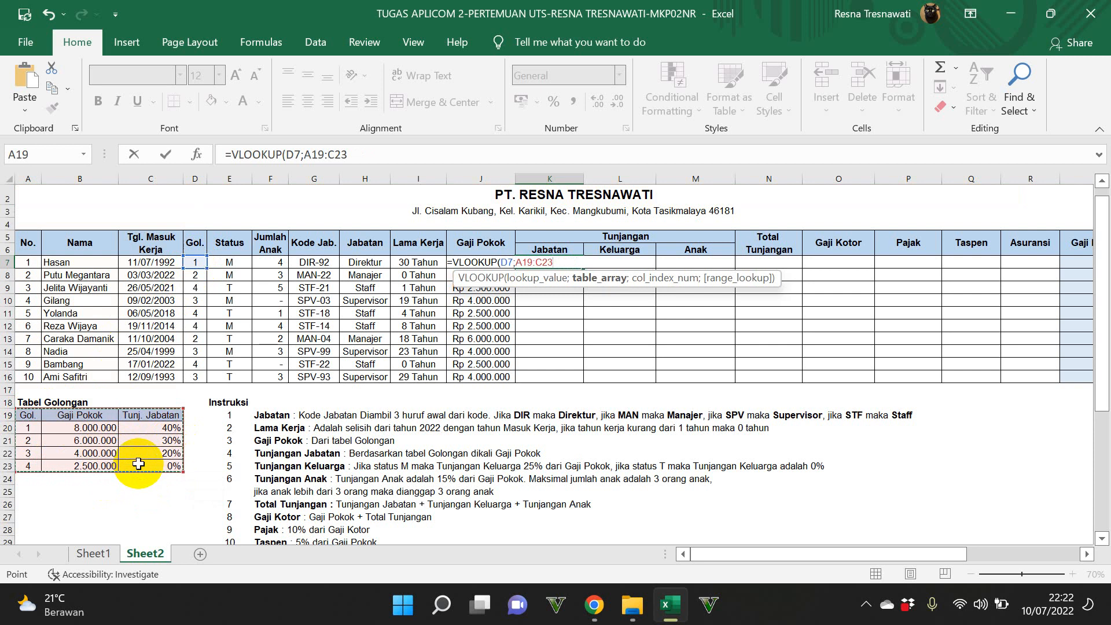
{"action": "key", "text": "F4"}
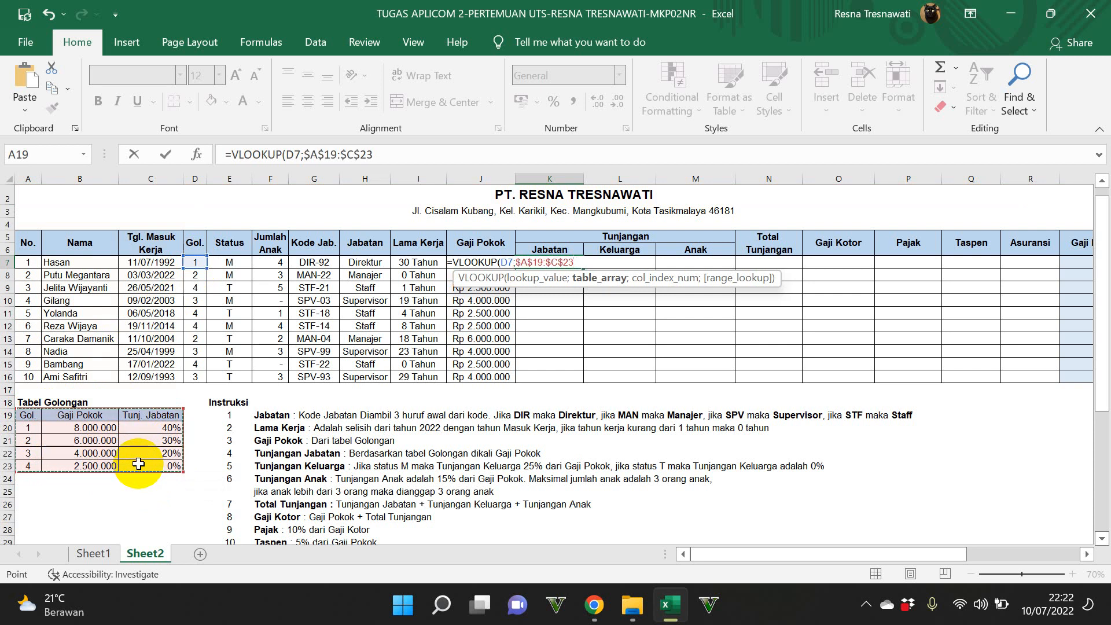
{"action": "type", "text": ";"}
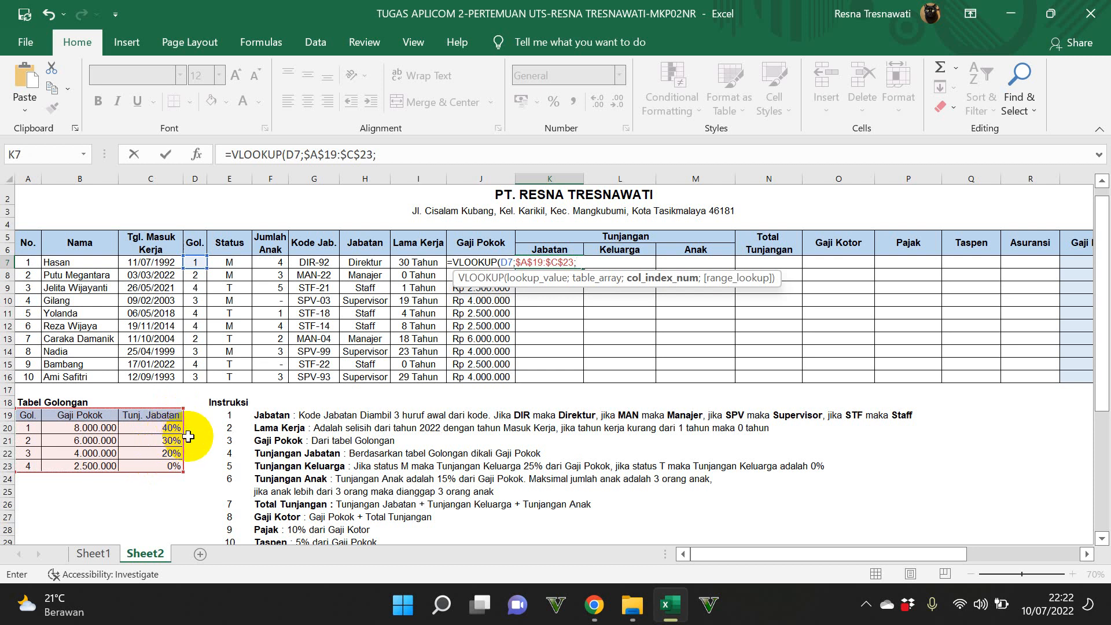
{"action": "type", "text": "3)"}
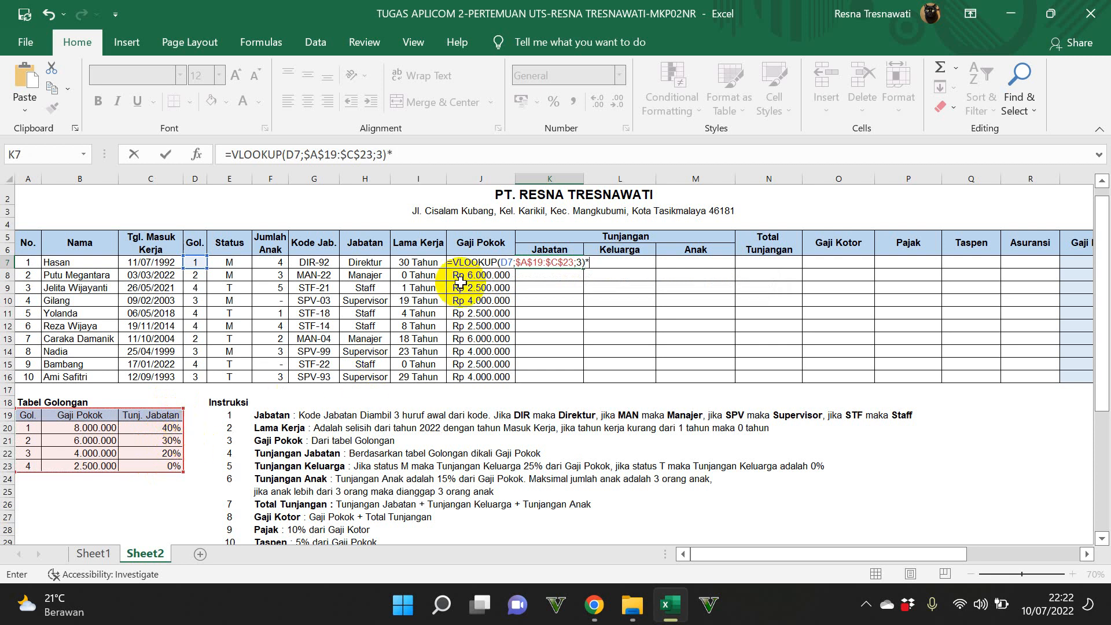
{"action": "type", "text": "*J"}
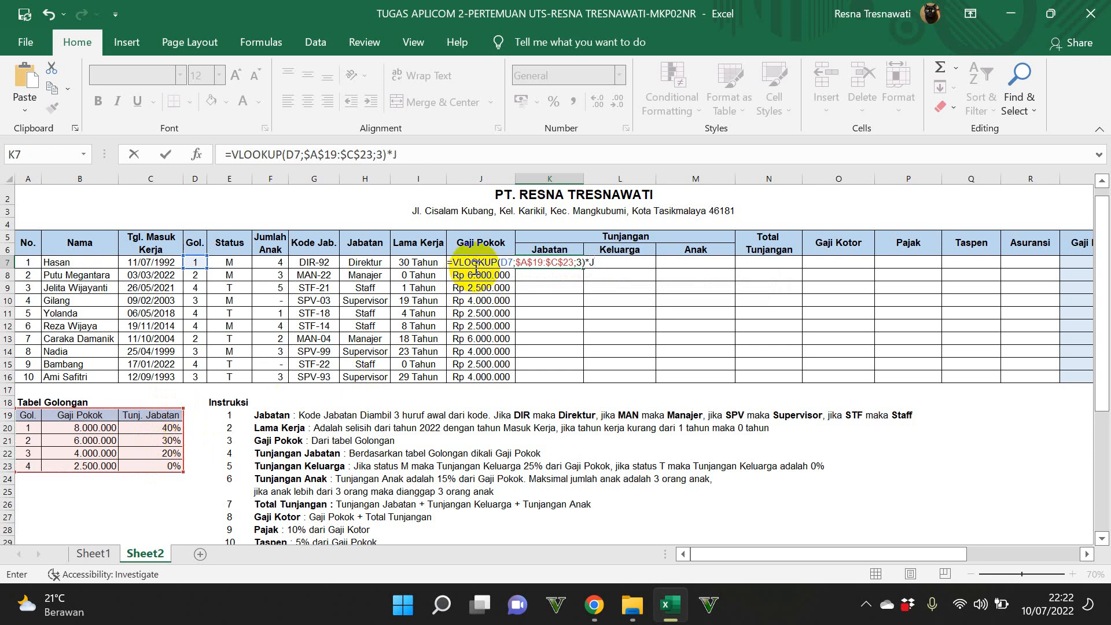
{"action": "type", "text": "7"}
{"action": "key", "text": "Return"}
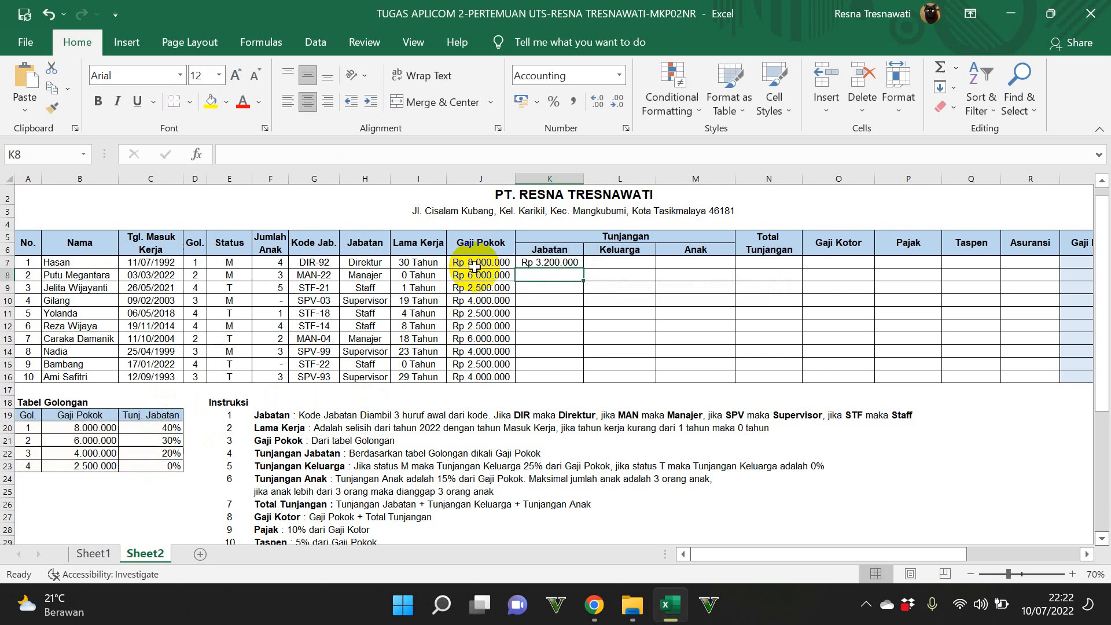
Step: Fill the Tunjangan Jabatan formula from K7 down to K16 and check the copied formula in K9
{"action": "left_click", "coordinate": [552, 263]}
{"action": "left_click_drag", "start_coordinate": [583, 268], "coordinate": [596, 381]}
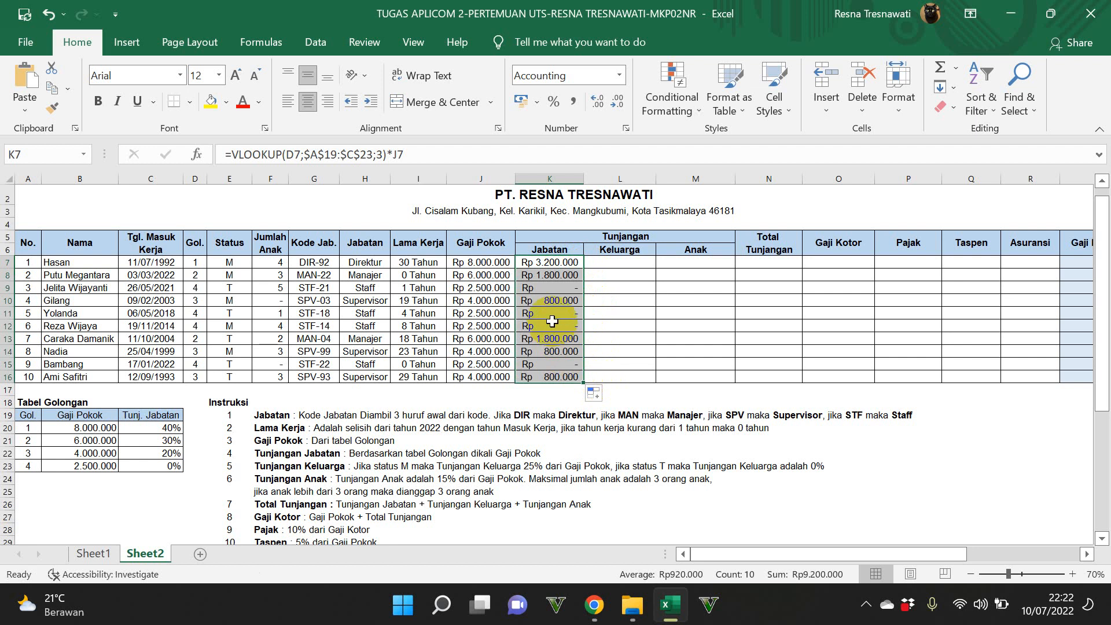
{"action": "left_click", "coordinate": [557, 287]}
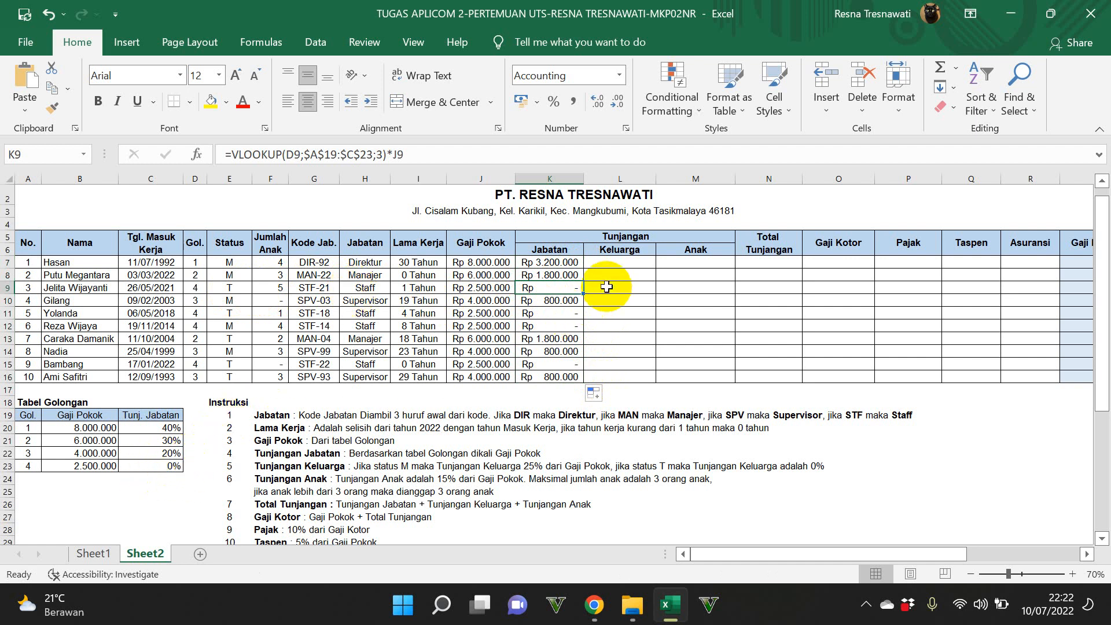
Step: Start an IF formula for Tunjangan Keluarga in L7 that tests whether the status in E7 equals "M"
{"action": "left_click", "coordinate": [617, 264]}
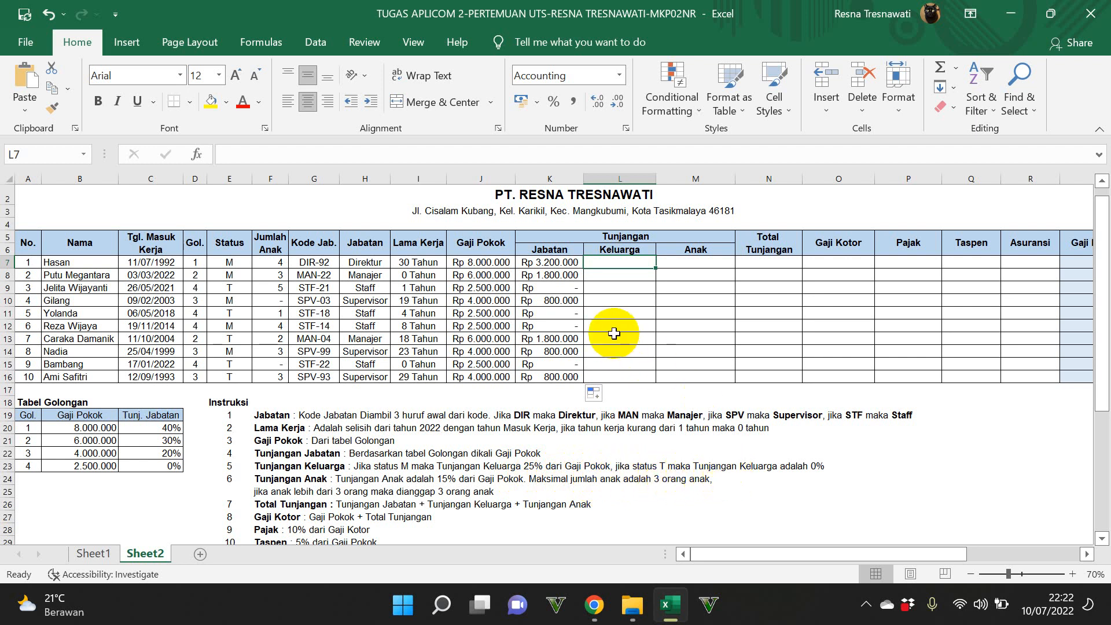
{"action": "type", "text": "=IF("}
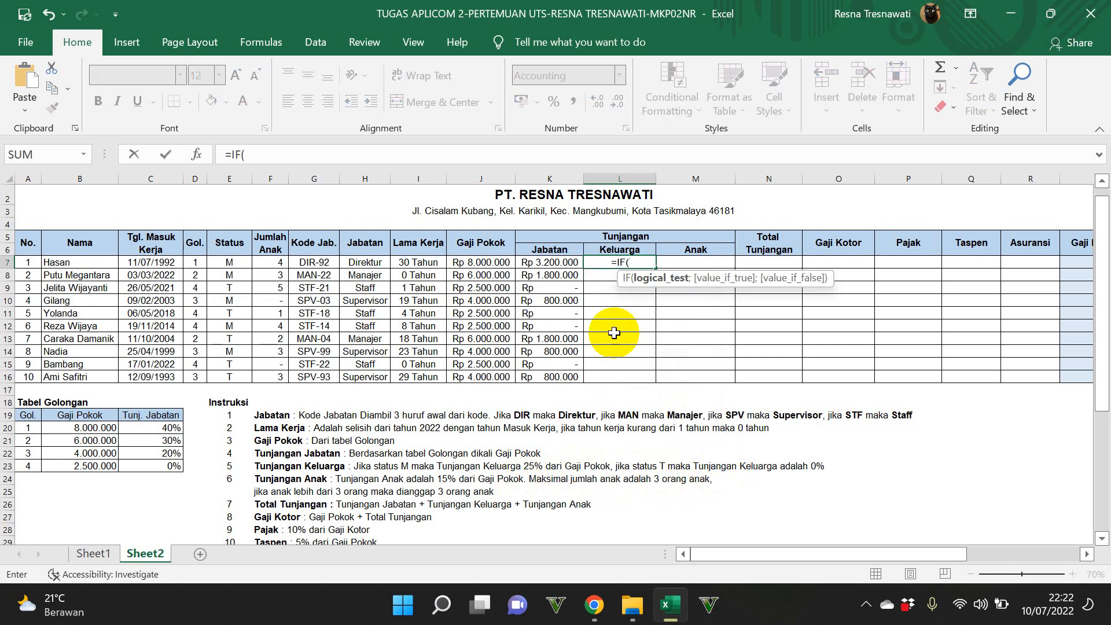
{"action": "left_click", "coordinate": [242, 262]}
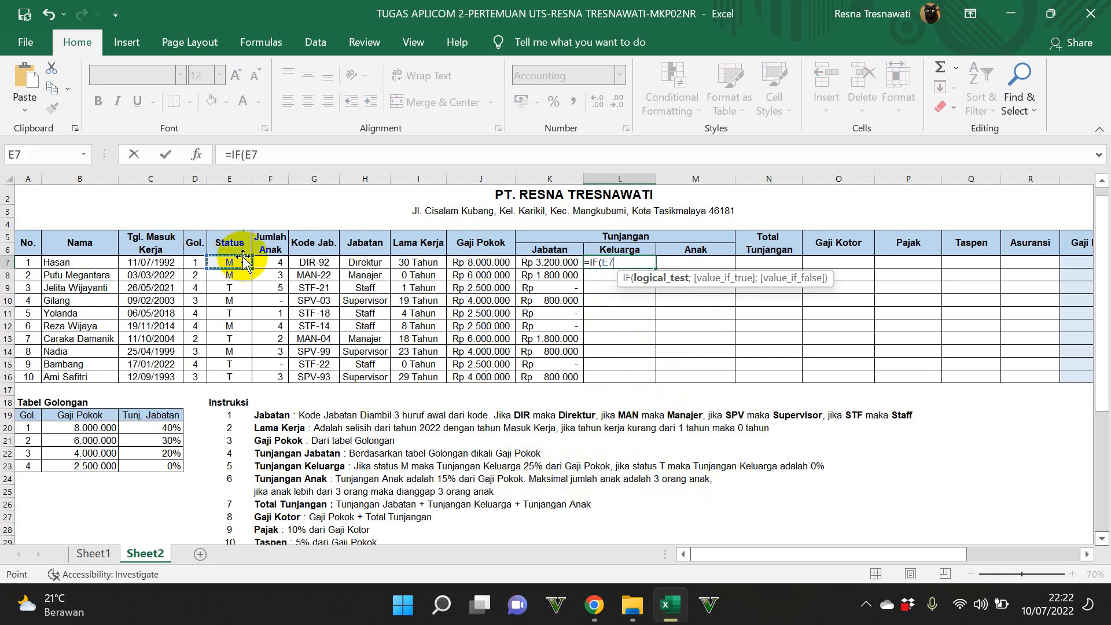
{"action": "type", "text": "=\"m:"}
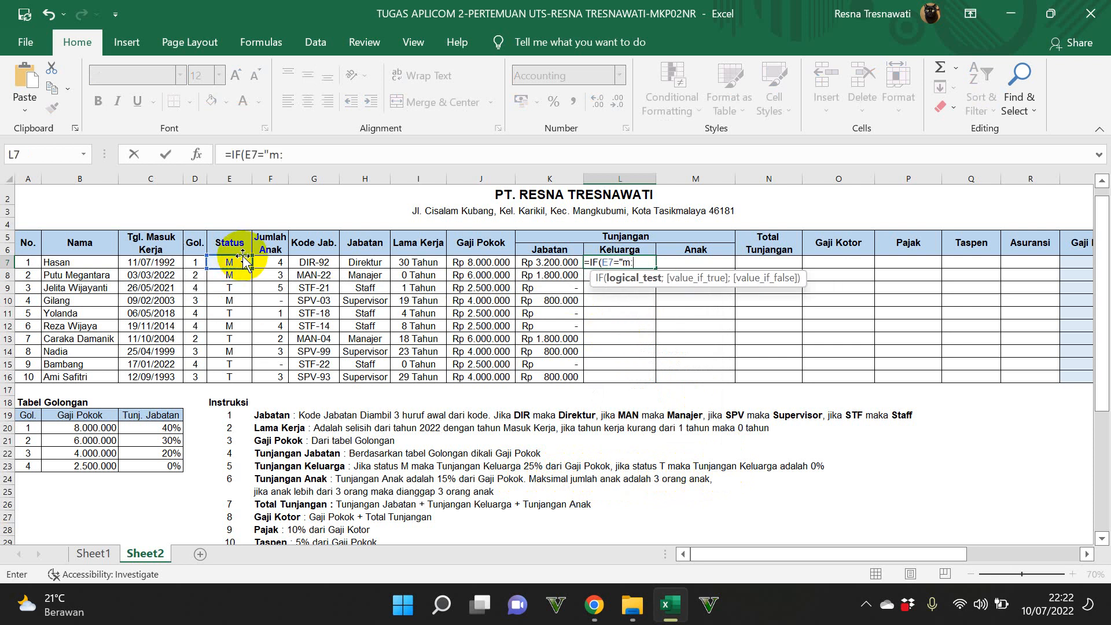
{"action": "key", "text": "BackSpace"}
{"action": "key", "text": "BackSpace"}
{"action": "type", "text": "M\";25"}
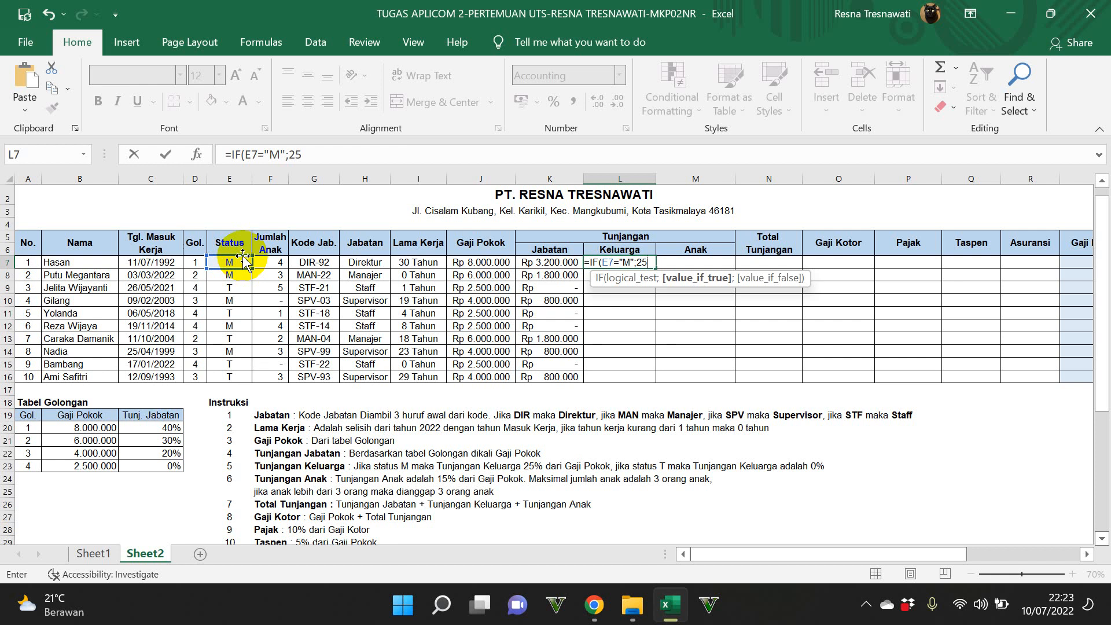
{"action": "type", "text": "%"}
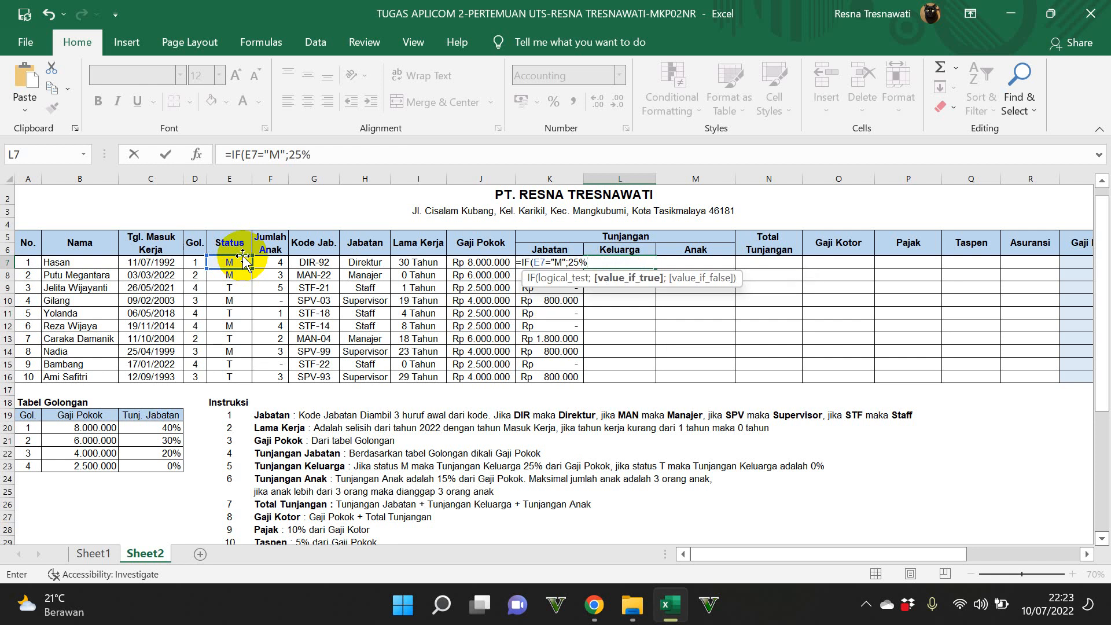
{"action": "type", "text": "*"}
Step: Complete L7's IF formula with 25%*J7 as the true value and 0 as the false value
{"action": "left_click", "coordinate": [485, 262]}
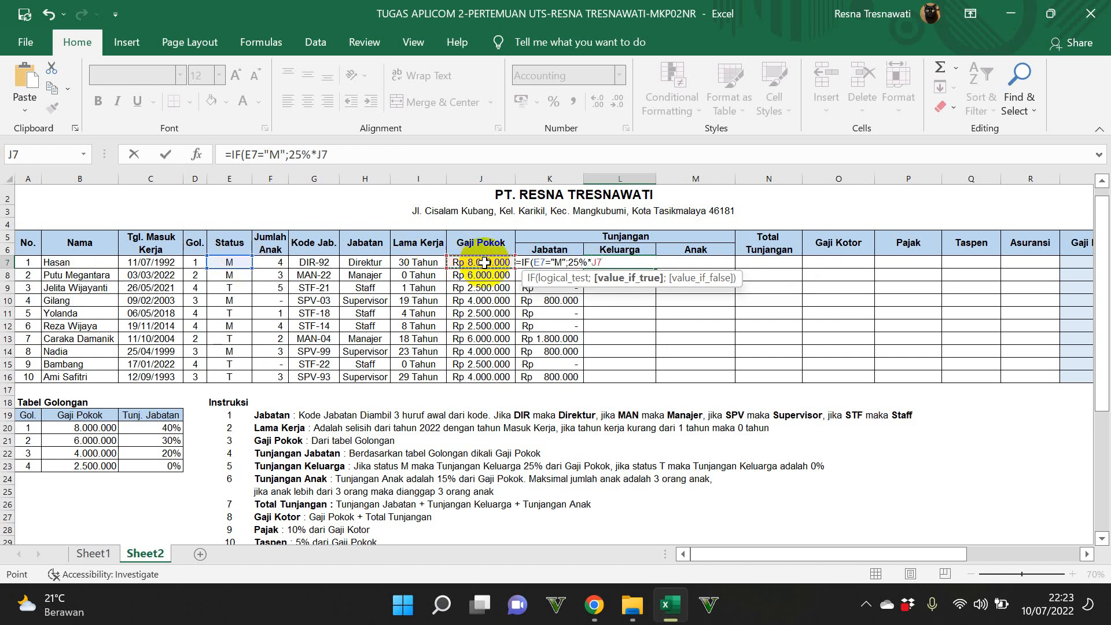
{"action": "type", "text": ";"}
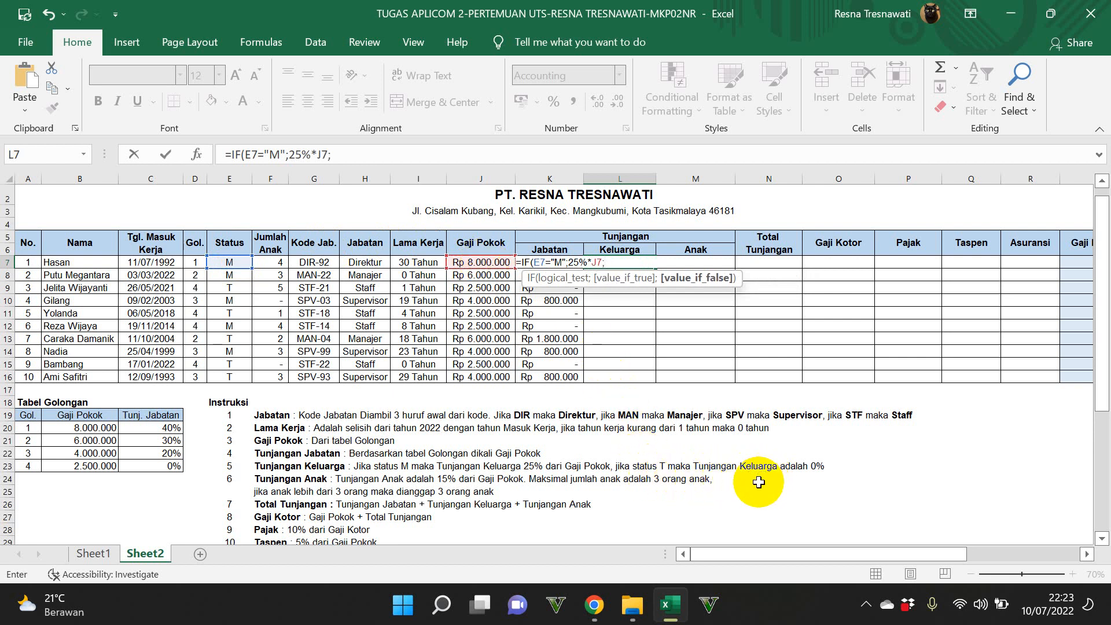
{"action": "type", "text": "0)"}
{"action": "key", "text": "ctrl+Return"}
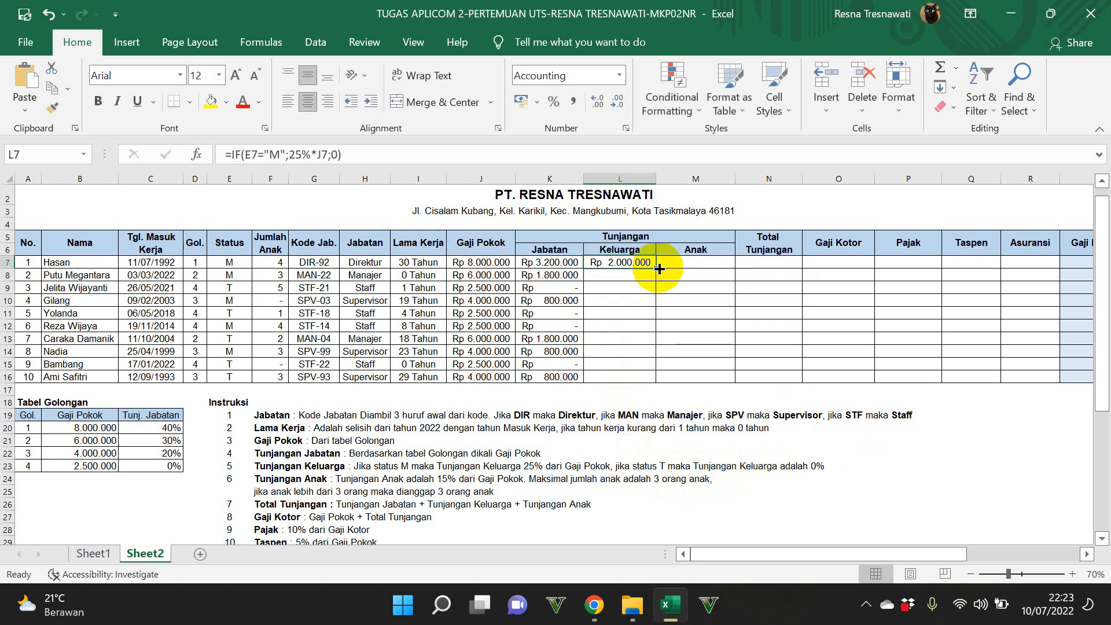
Step: Fill the Tunjangan Keluarga formula from L7 down to L16 and check L9 against its status in E9
{"action": "left_click_drag", "start_coordinate": [655, 268], "coordinate": [665, 392]}
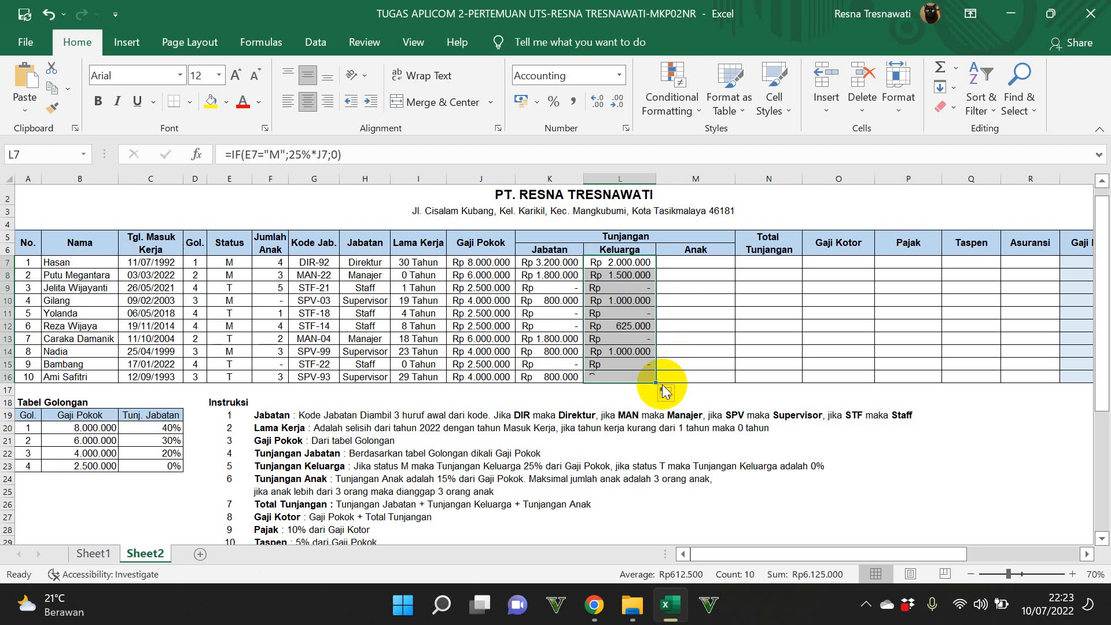
{"action": "left_click", "coordinate": [616, 287]}
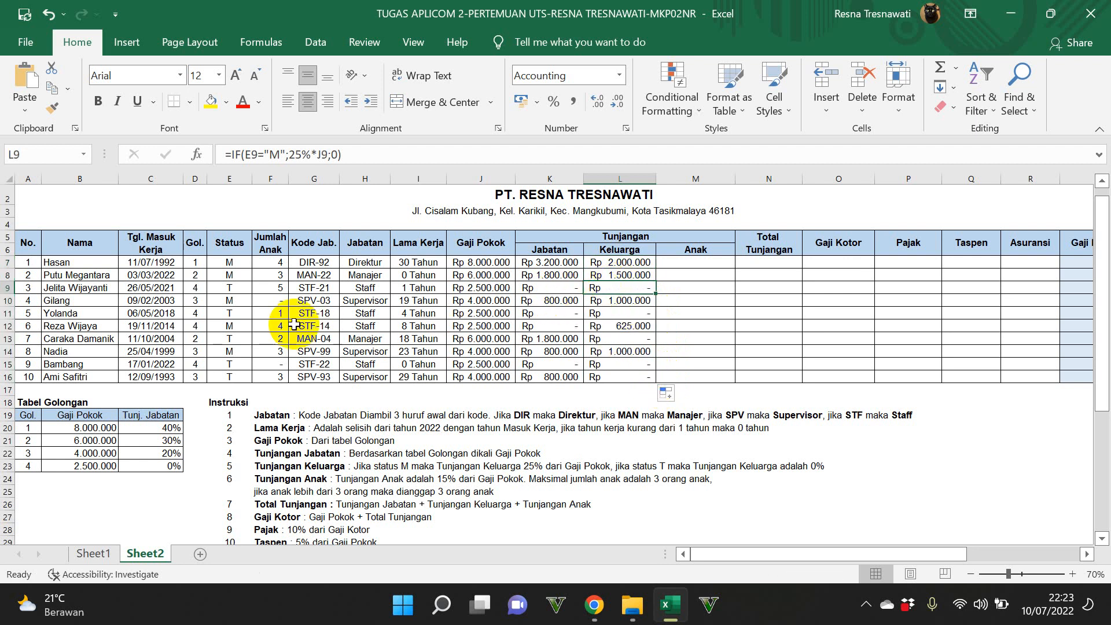
{"action": "left_click", "coordinate": [241, 292]}
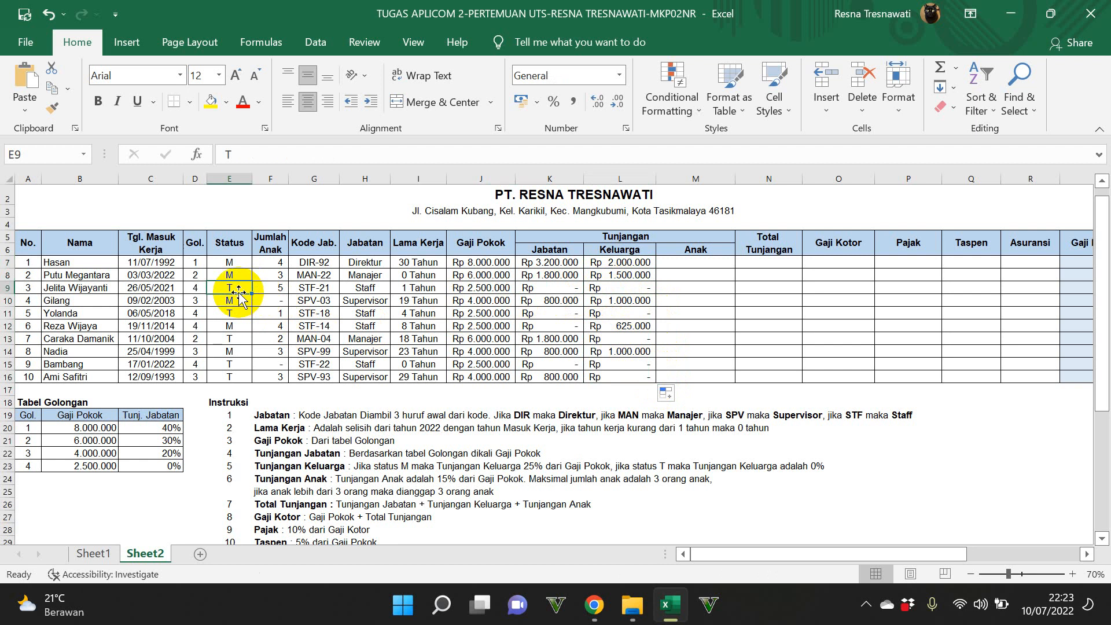
Step: Start an IF formula for Tunjangan Anak in M7 that tests whether the number of children in F7 is <=3
{"action": "left_click", "coordinate": [667, 265]}
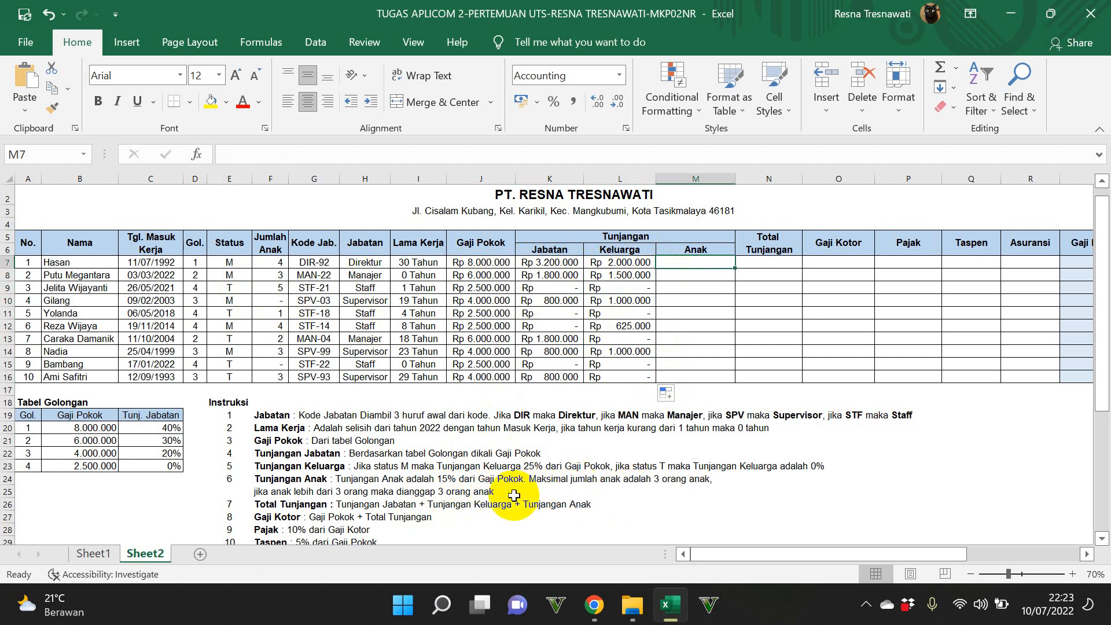
{"action": "type", "text": "=IF"}
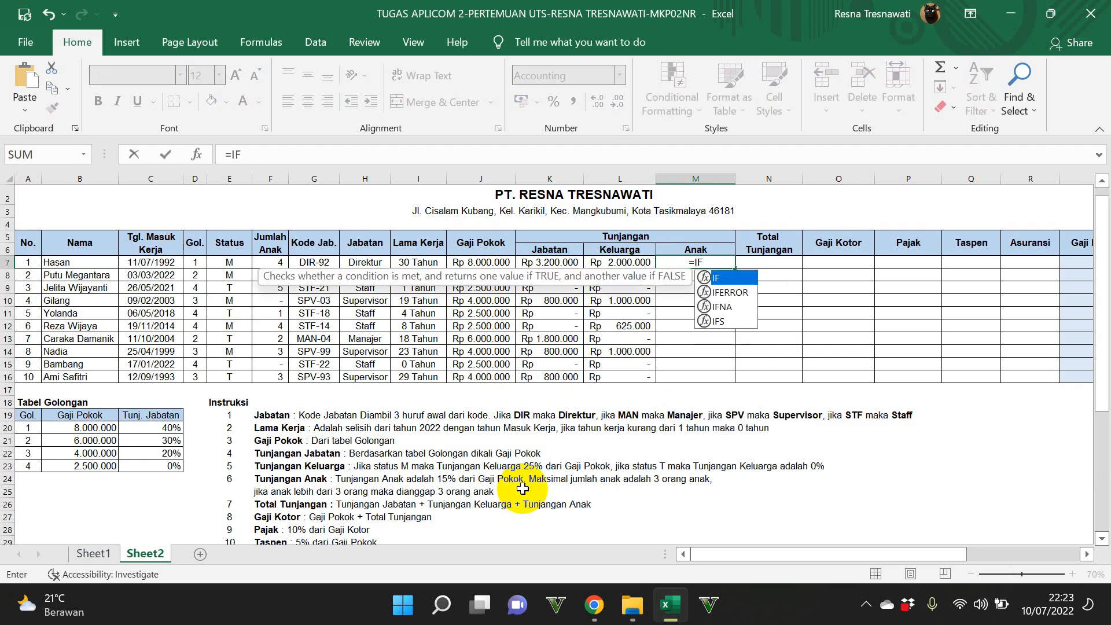
{"action": "type", "text": "("}
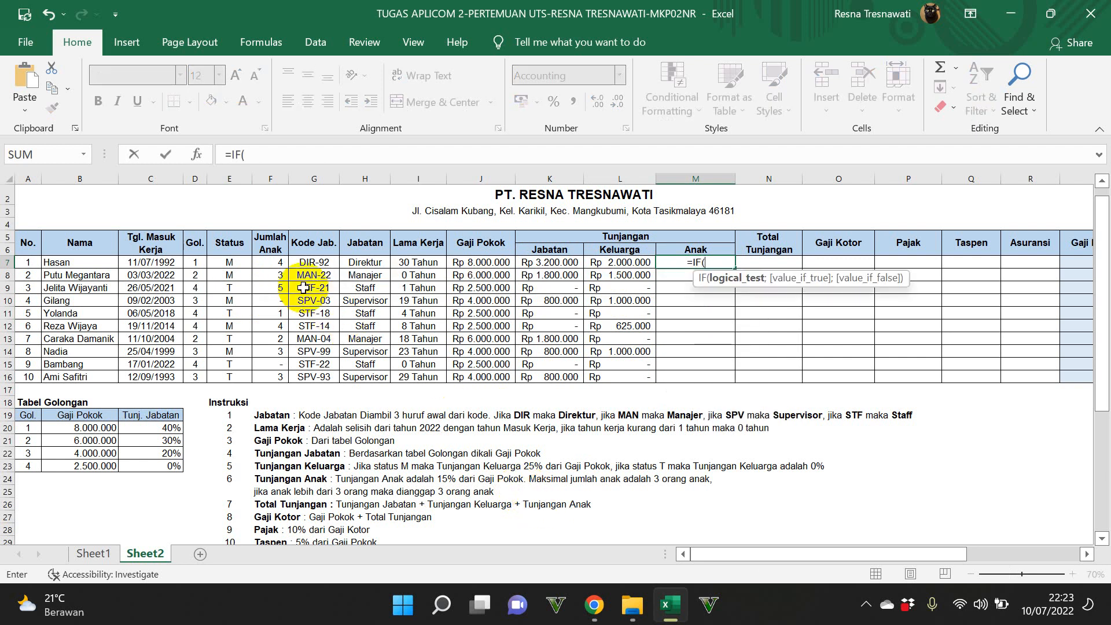
{"action": "left_click", "coordinate": [271, 260]}
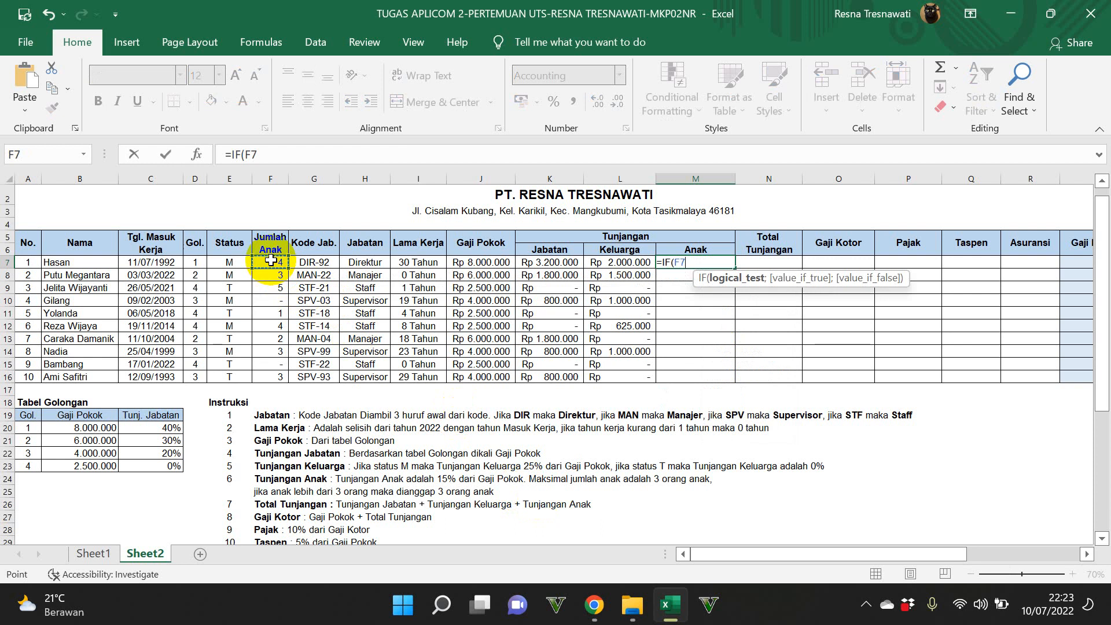
{"action": "type", "text": "<=3"}
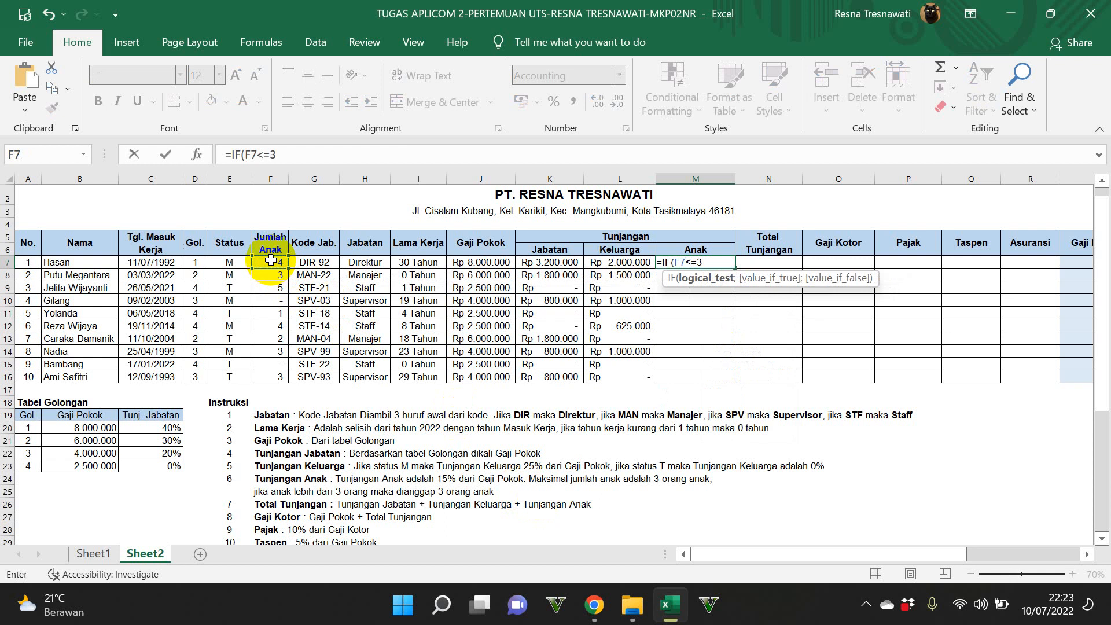
{"action": "type", "text": ";"}
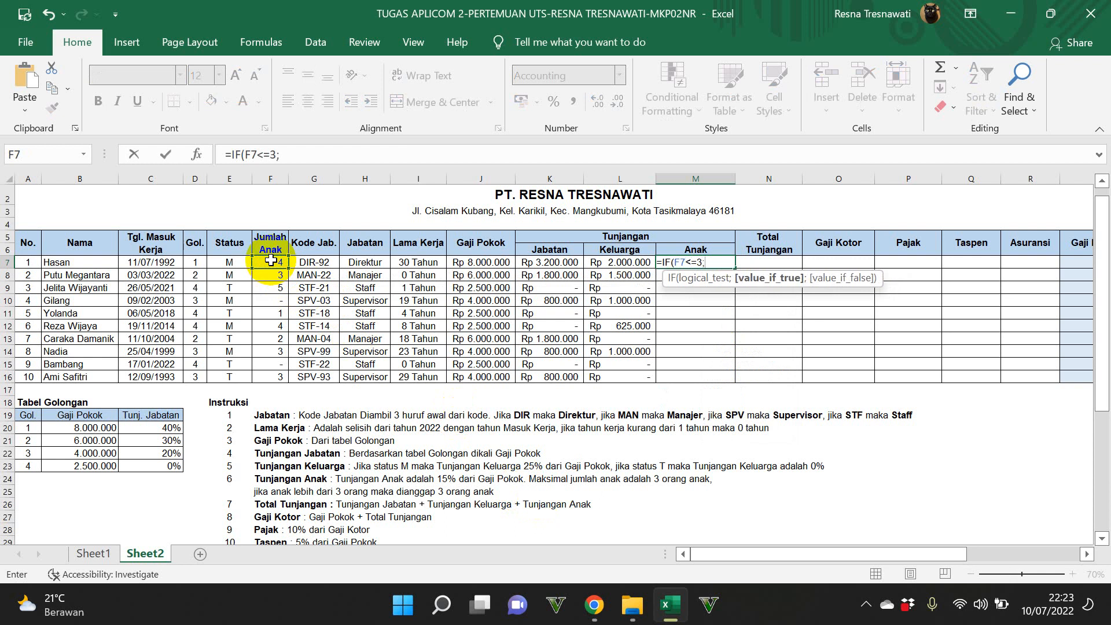
Step: Enter F7*(15%*J7) as the true value of M7's IF formula
{"action": "left_click", "coordinate": [270, 260]}
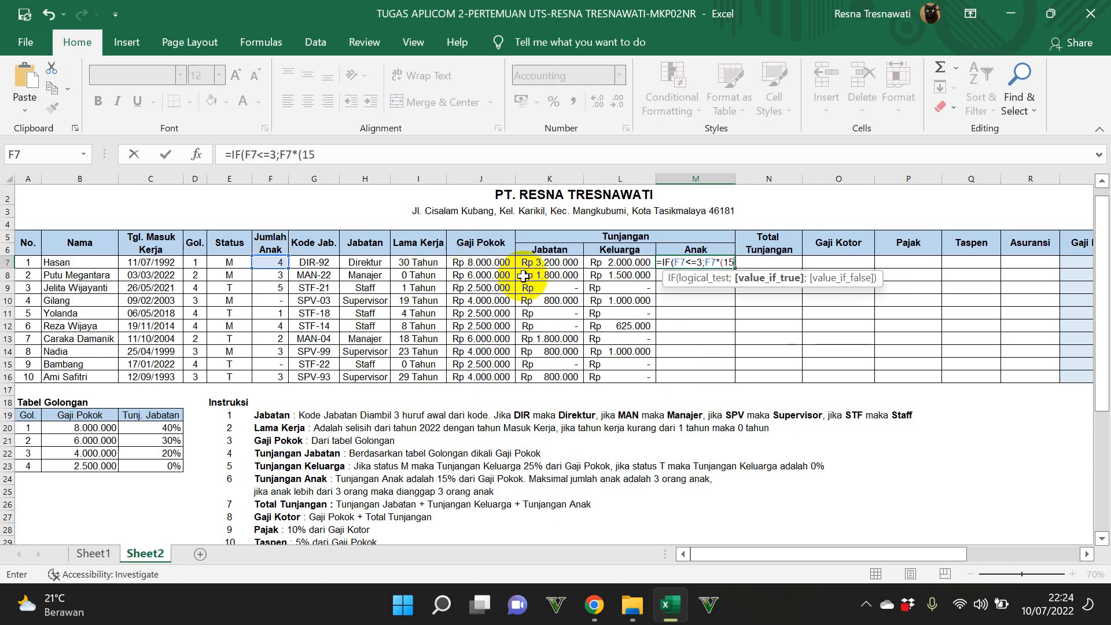
{"action": "type", "text": "15%"}
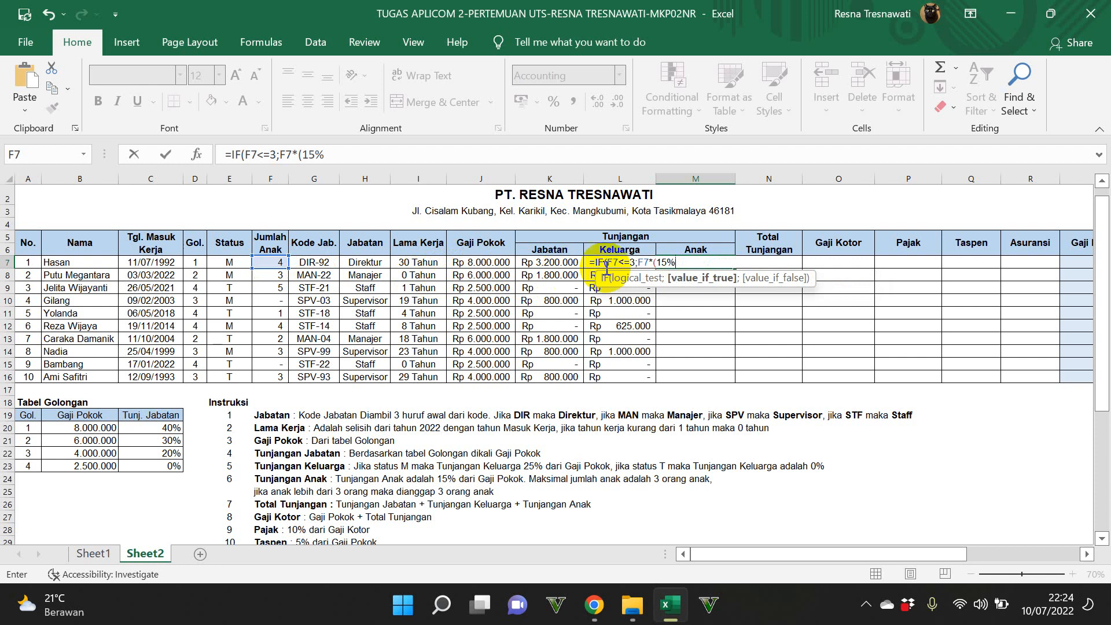
{"action": "type", "text": "*"}
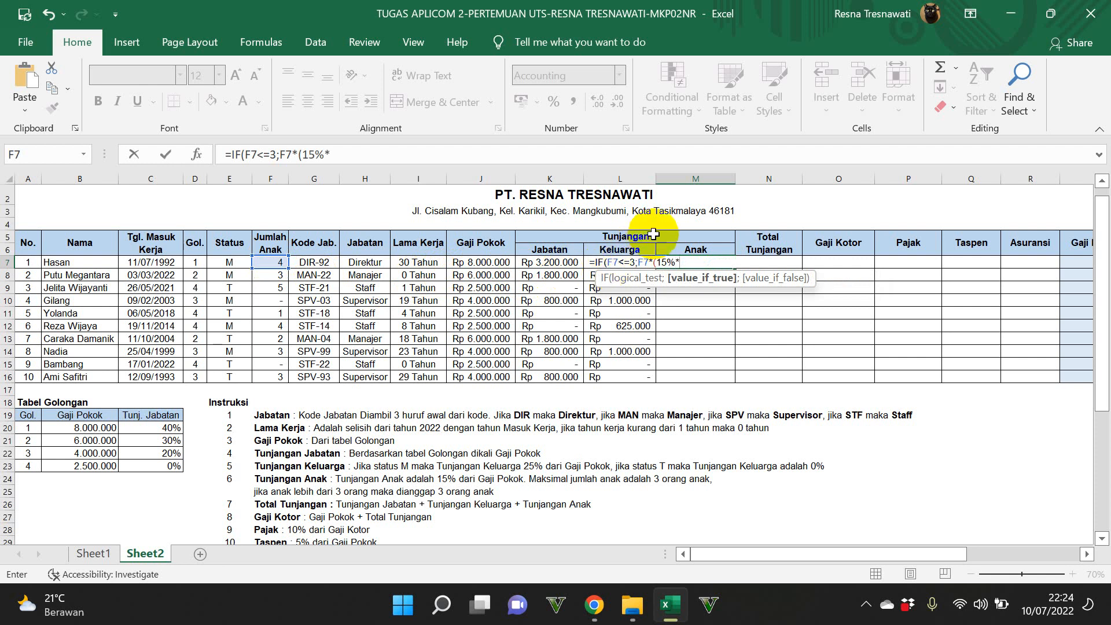
{"action": "left_click", "coordinate": [468, 263]}
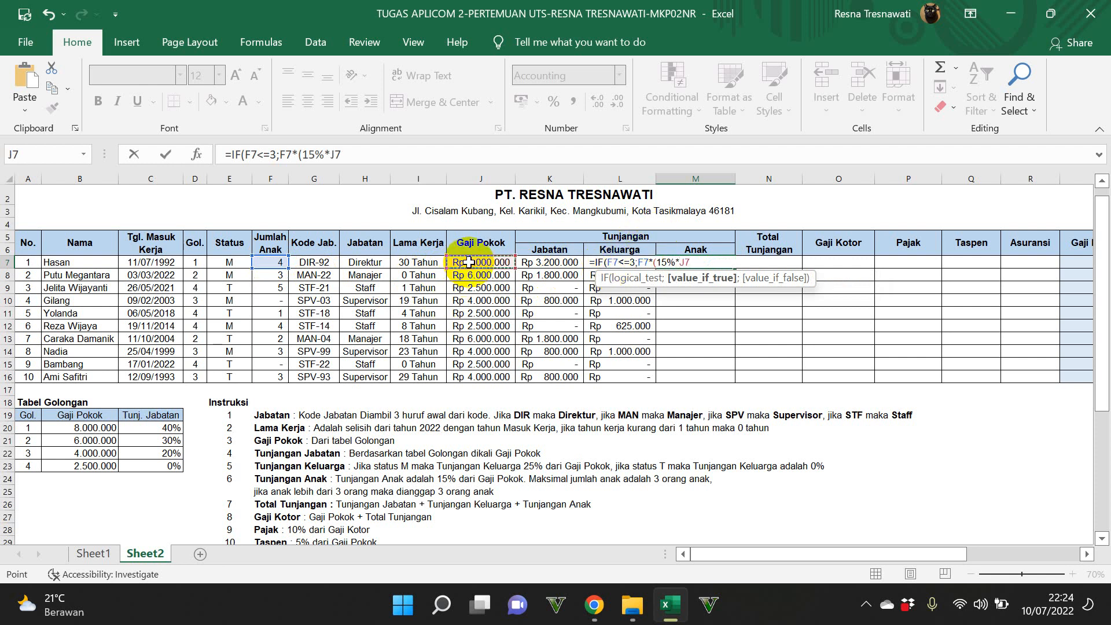
{"action": "type", "text": ");"}
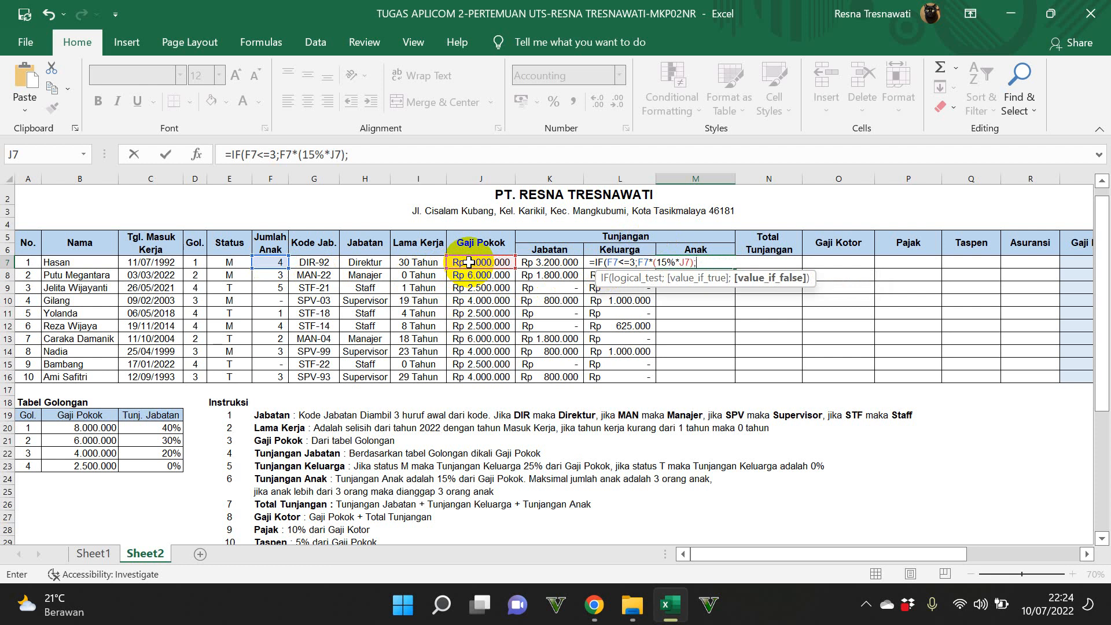
{"action": "type", "text": "IF(>3"}
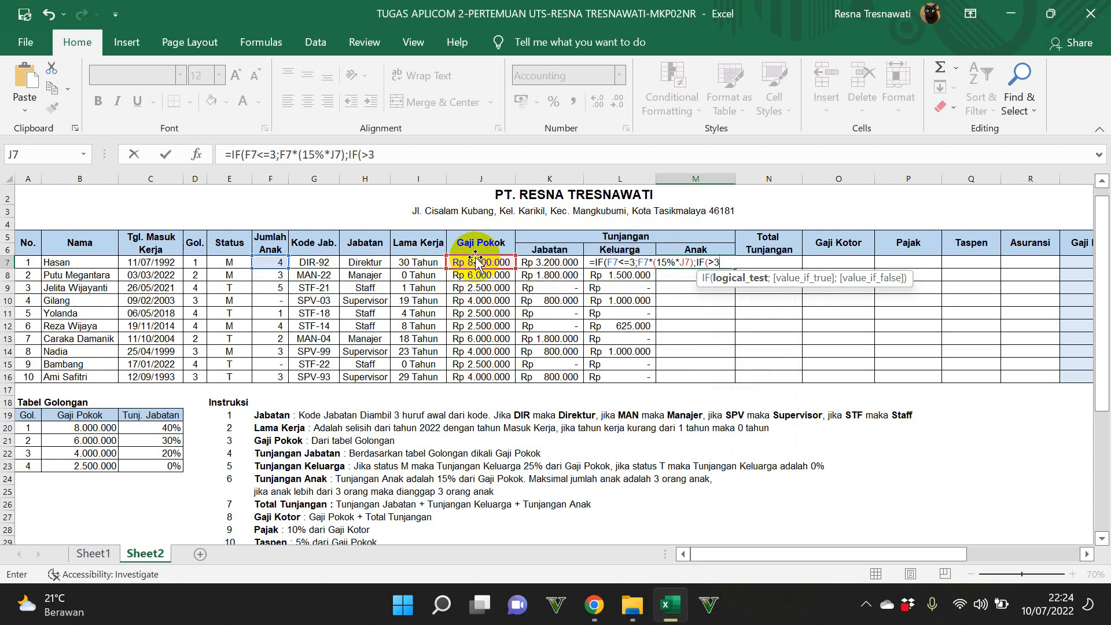
Step: Nest a second IF as the false value in M7 that tests whether F7>3
{"action": "key", "text": "BackSpace"}
{"action": "key", "text": "BackSpace"}
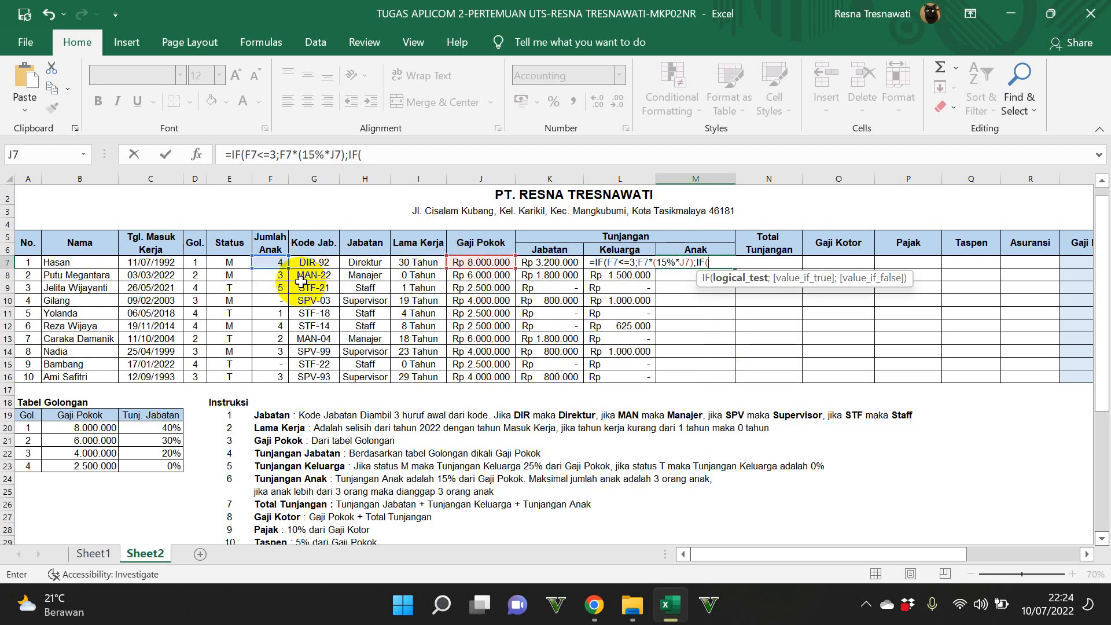
{"action": "left_click", "coordinate": [272, 262]}
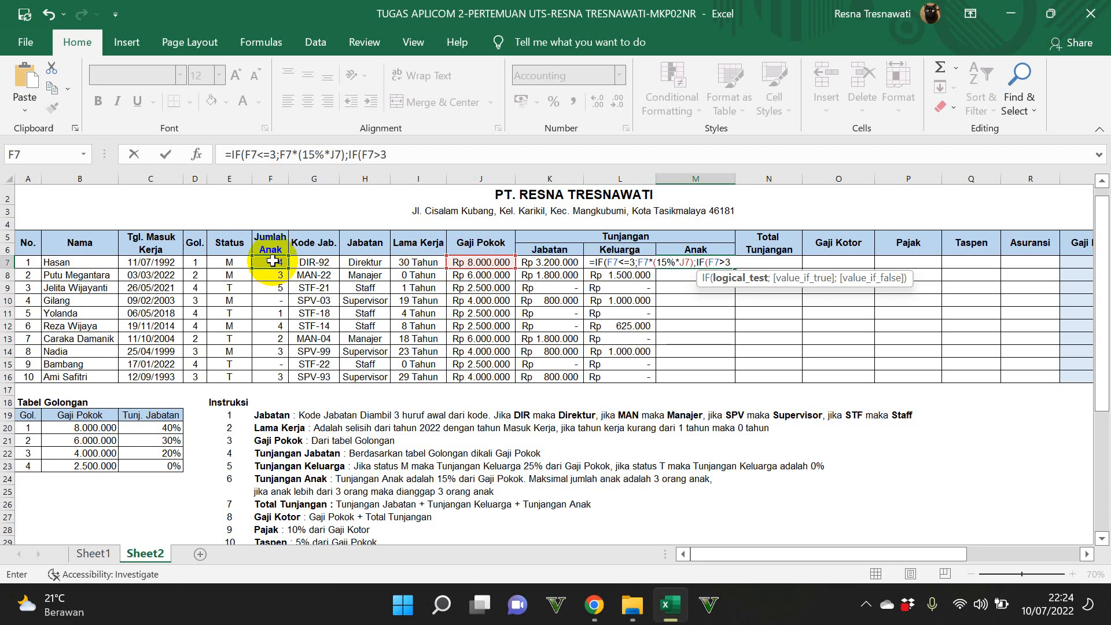
{"action": "type", "text": ">3;3*(15%*"}
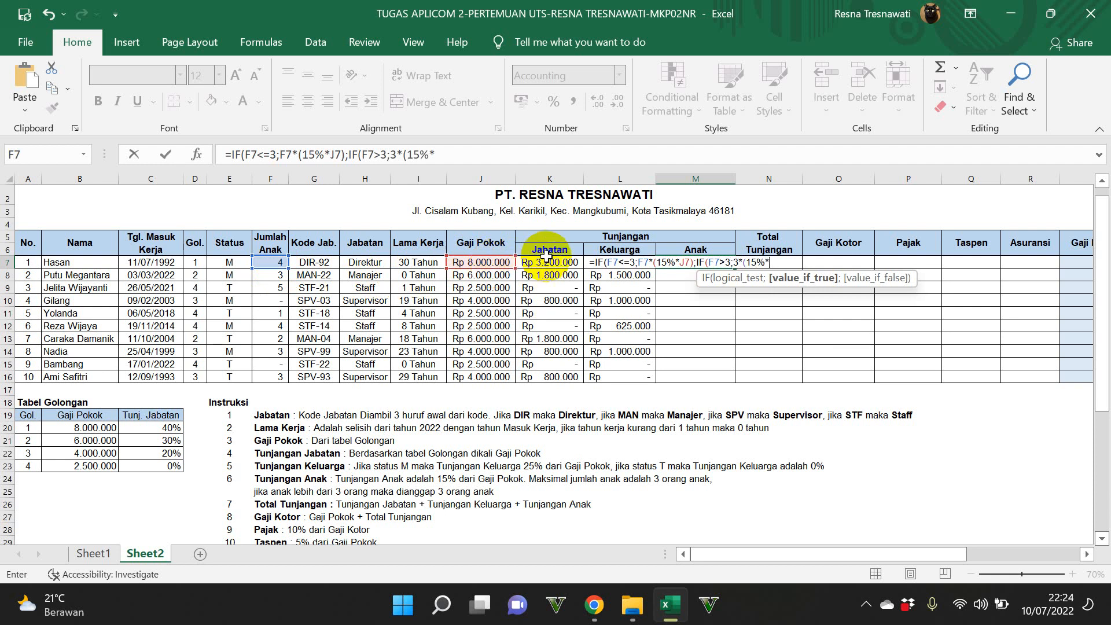
Step: Complete M7's nested IF with 3*(15%*J7) as its true value and enter the formula
{"action": "left_click", "coordinate": [497, 263]}
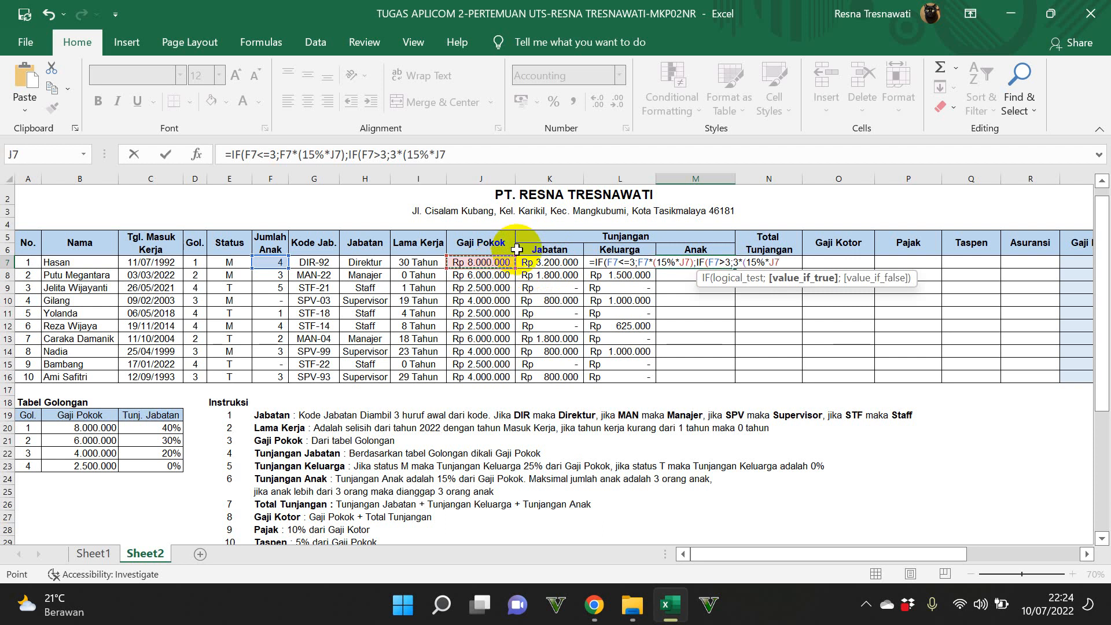
{"action": "type", "text": ")"}
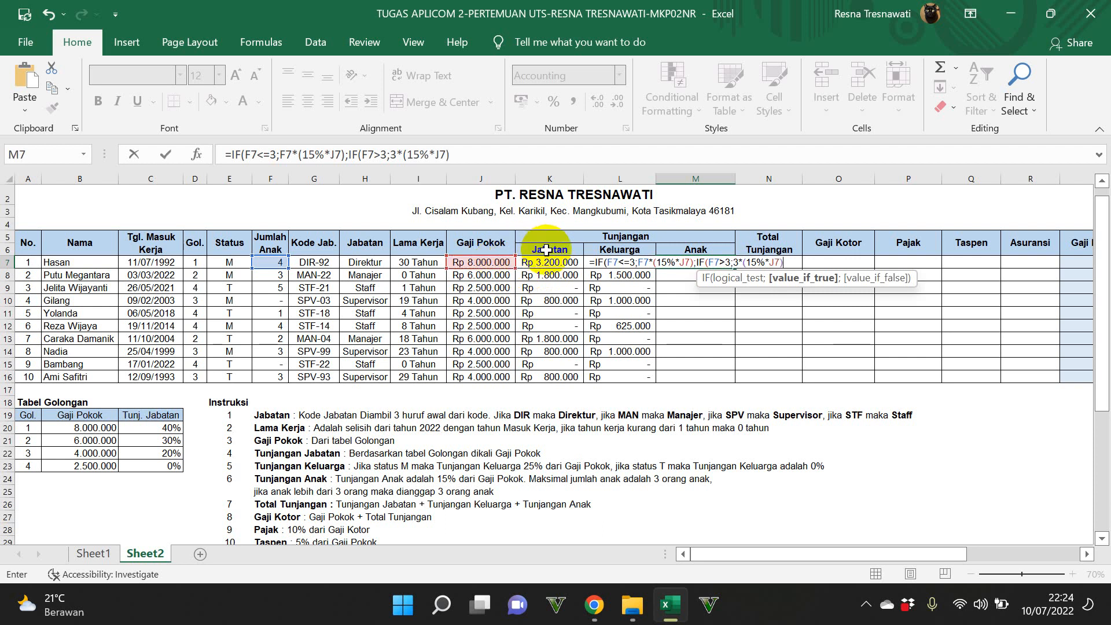
{"action": "type", "text": ")"}
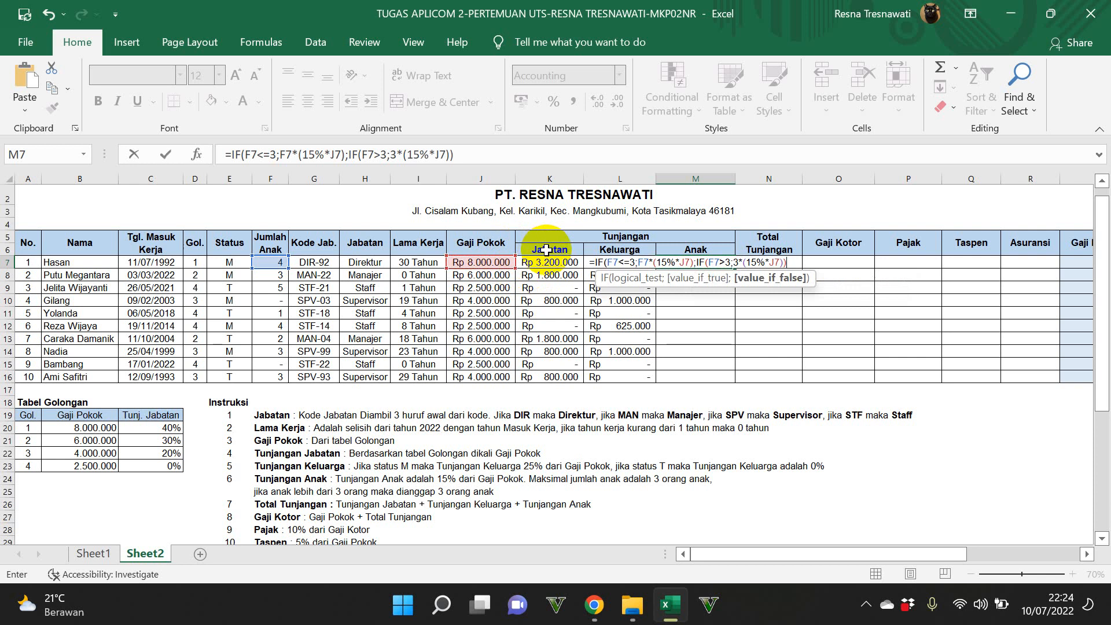
{"action": "type", "text": ")"}
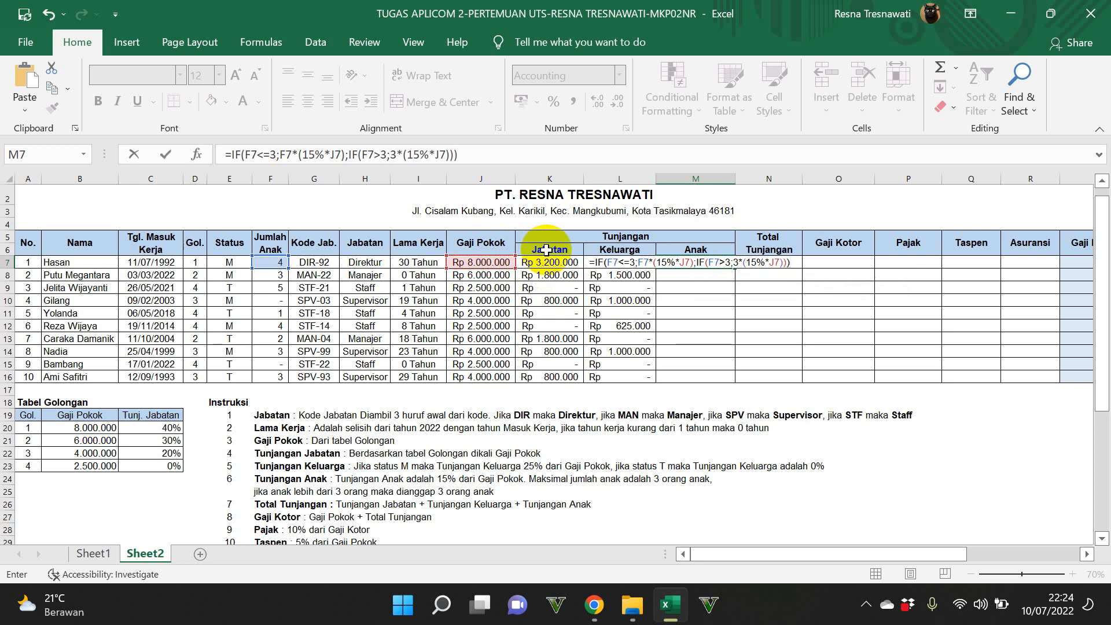
{"action": "key", "text": "Return"}
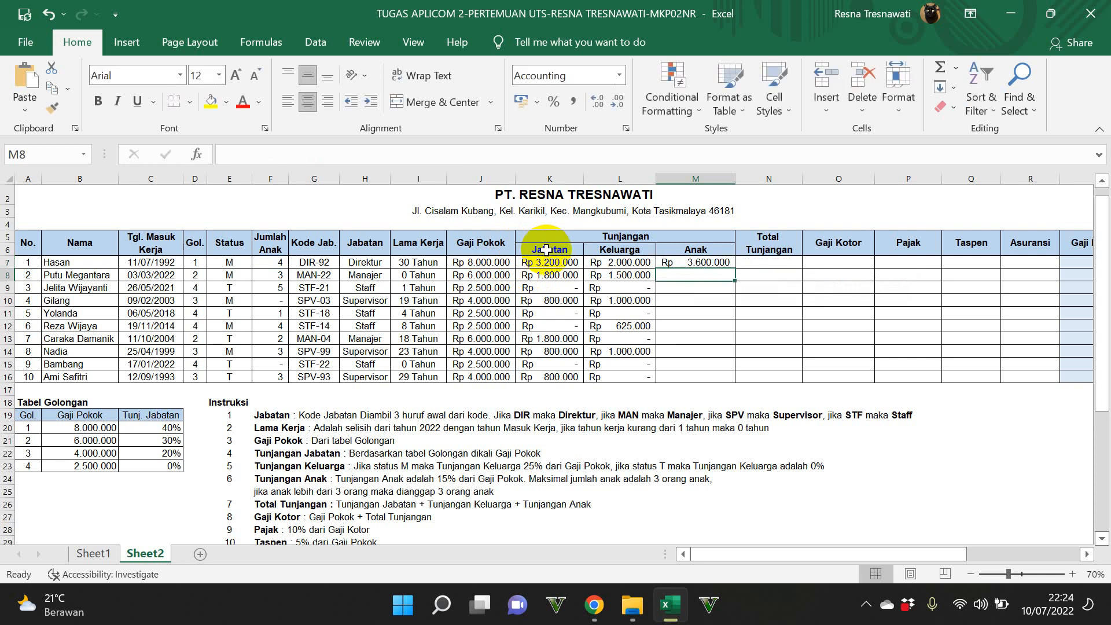
Step: Fill the Tunjangan Anak formula from M7 down to M16 and check the copied formula in M10
{"action": "left_click", "coordinate": [686, 264]}
{"action": "left_click_drag", "start_coordinate": [734, 262], "coordinate": [744, 381]}
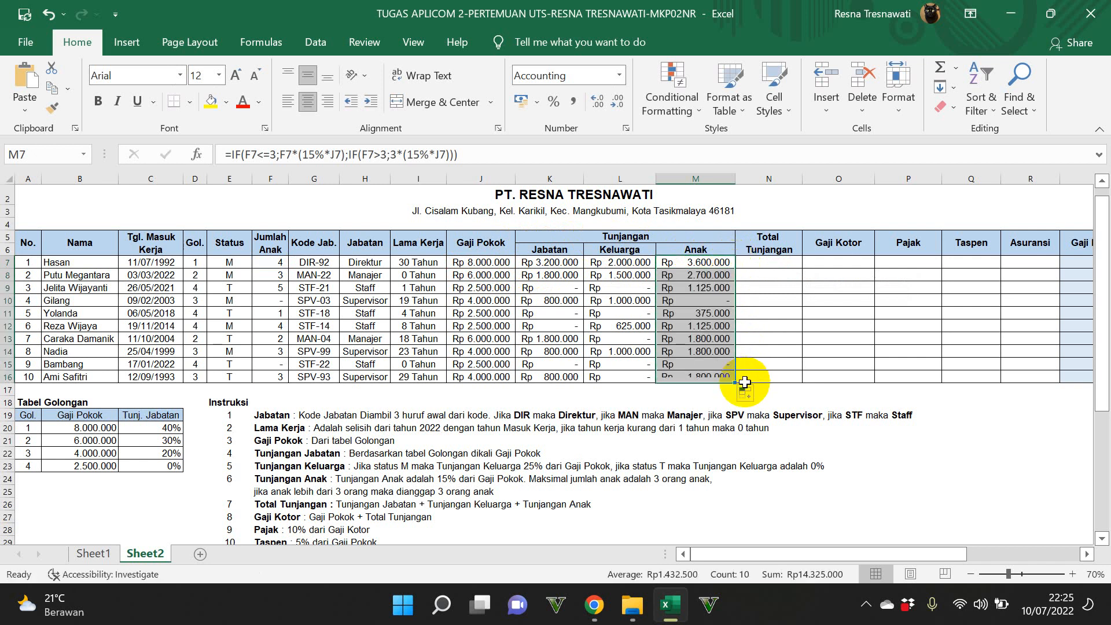
{"action": "left_click", "coordinate": [694, 301]}
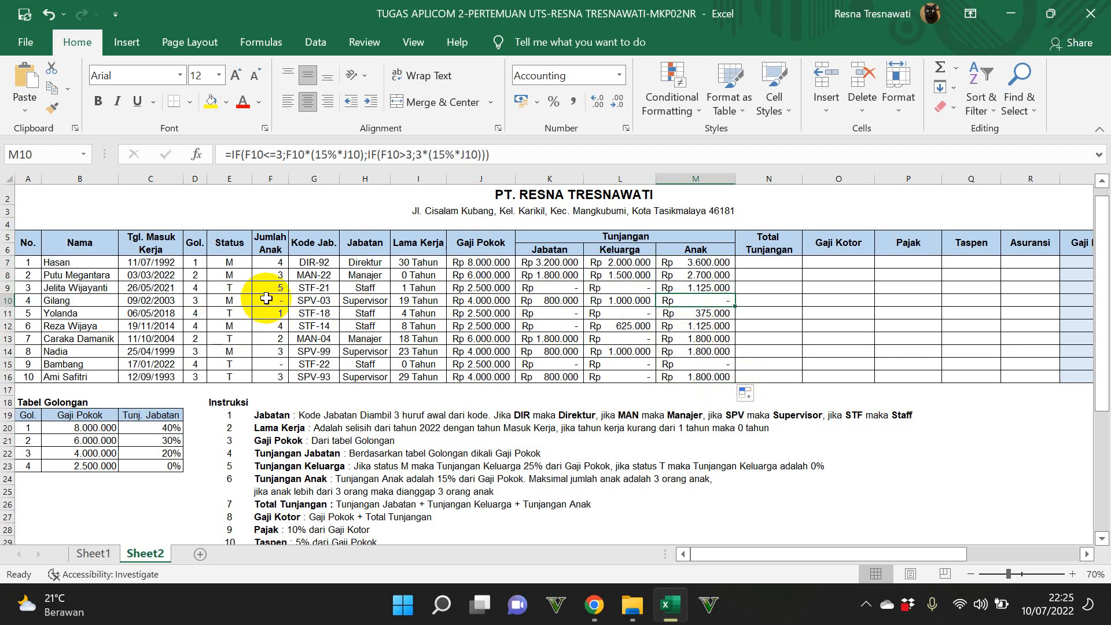
Step: Calculate Total Tunjangan in N7 with a SUM of the three allowances in K7:M7
{"action": "left_click", "coordinate": [770, 262]}
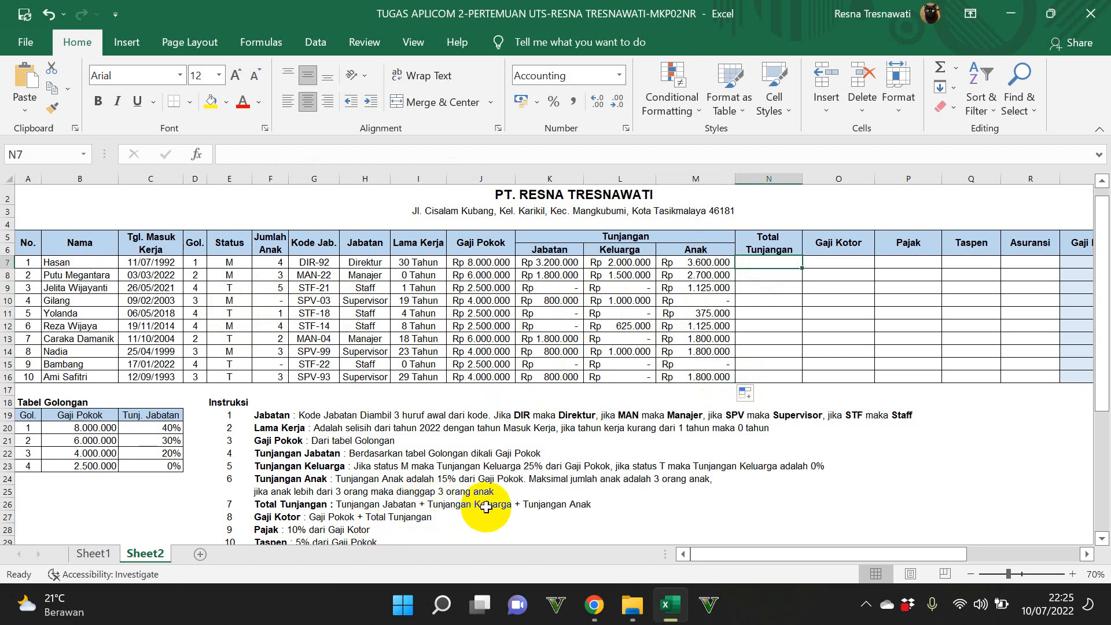
{"action": "type", "text": "=SUM("}
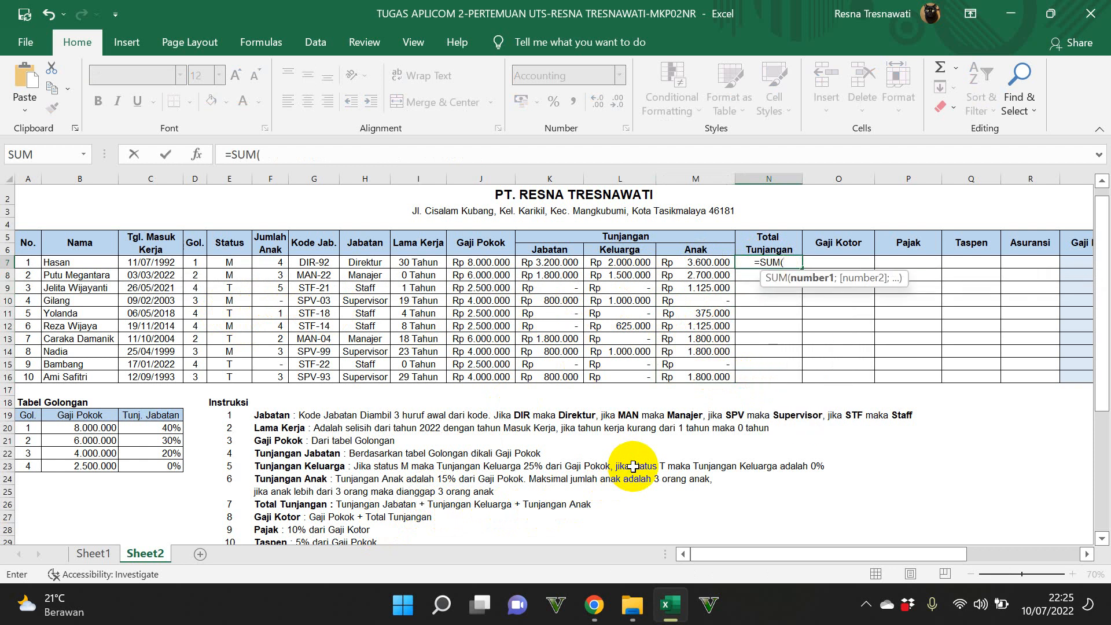
{"action": "left_click", "coordinate": [572, 259]}
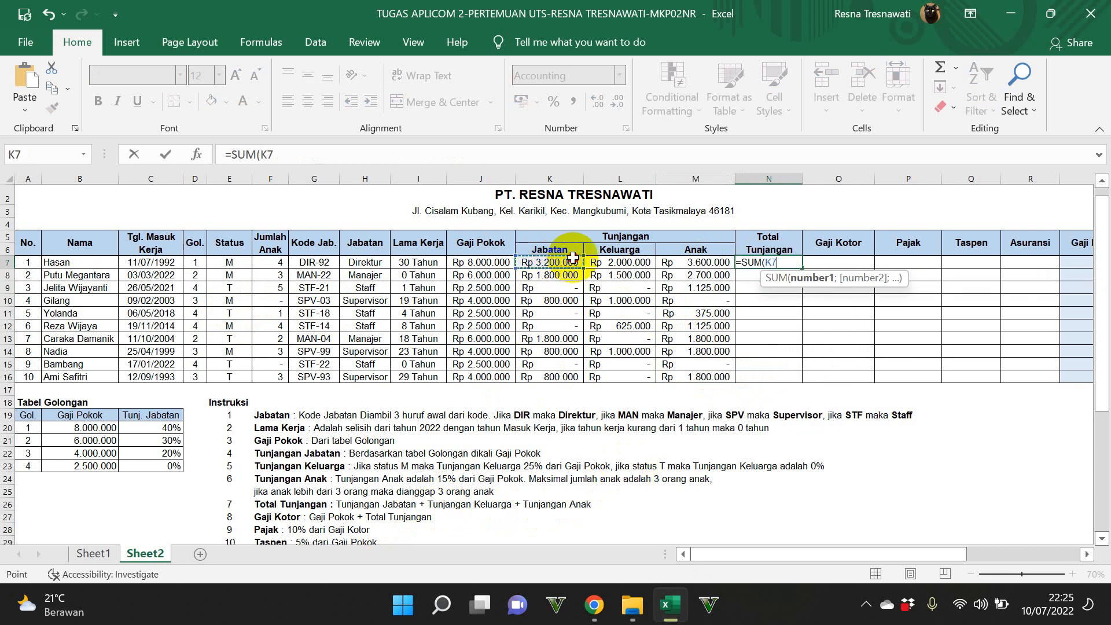
{"action": "left_click_drag", "start_coordinate": [572, 259], "coordinate": [671, 260]}
{"action": "key", "text": "Return"}
Step: Fill the Total Tunjangan formula from N7 down to N16 and check the copied formula in N15
{"action": "left_click", "coordinate": [790, 263]}
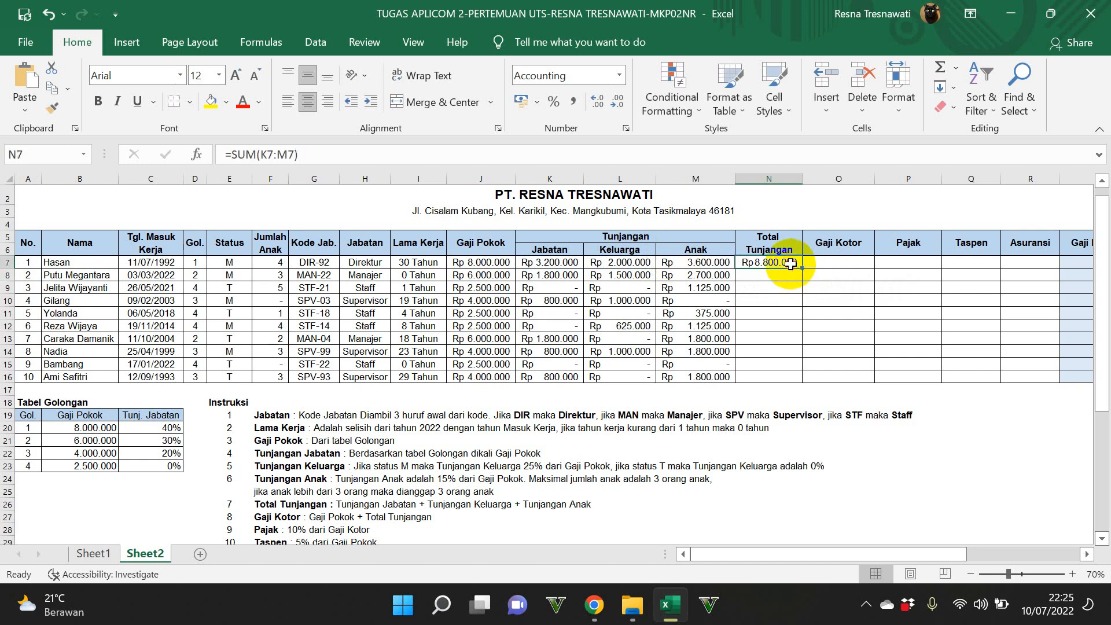
{"action": "left_click_drag", "start_coordinate": [790, 263], "coordinate": [816, 380]}
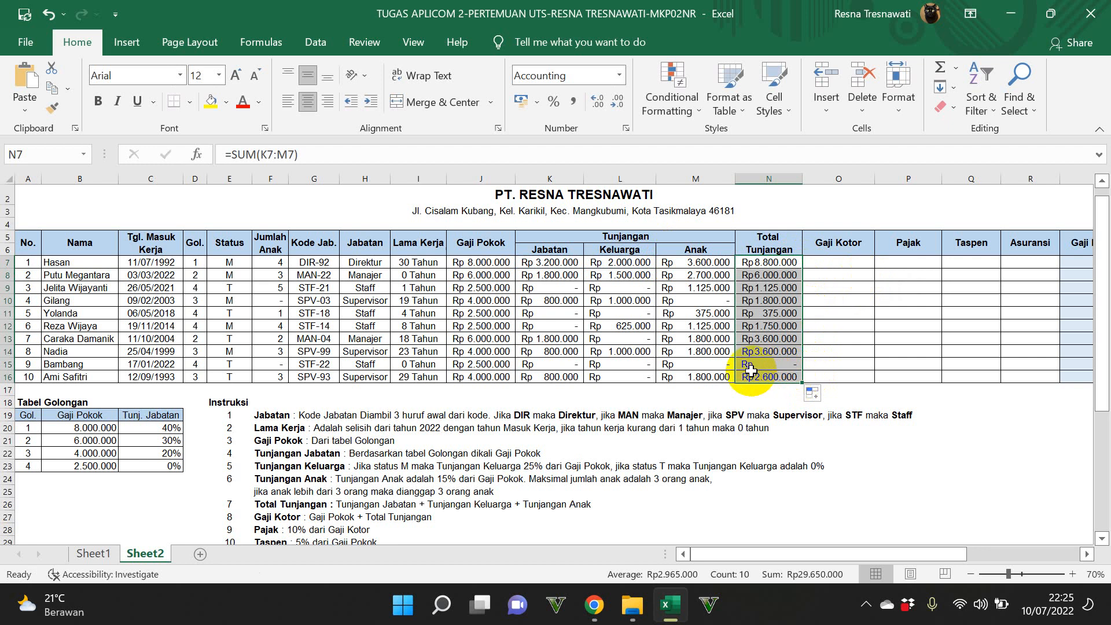
{"action": "left_click", "coordinate": [647, 365]}
{"action": "left_click", "coordinate": [746, 362]}
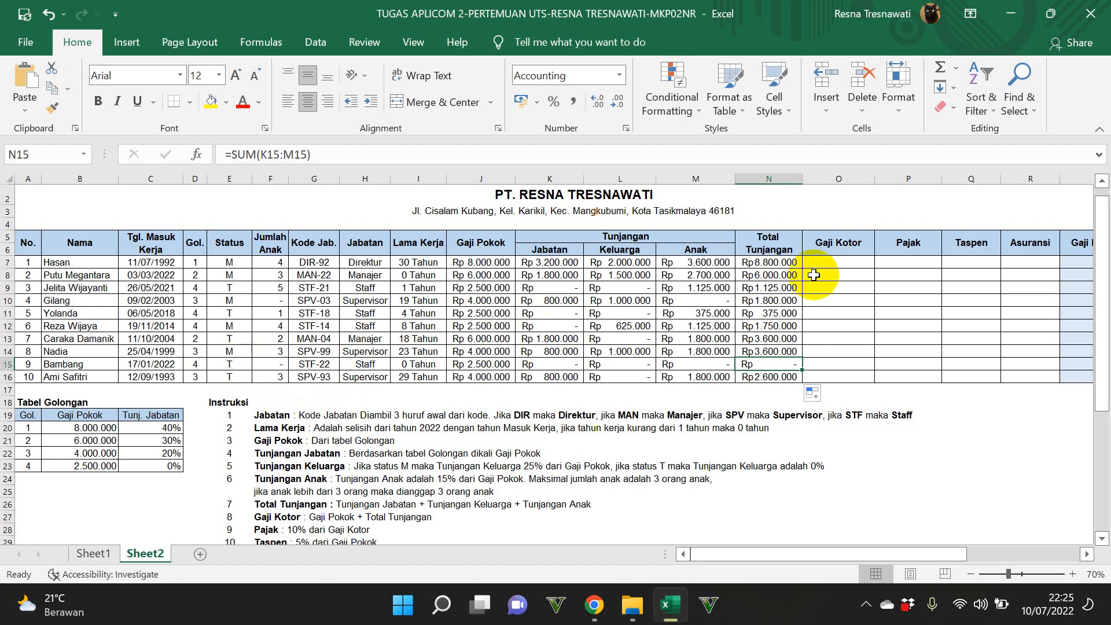
Step: Calculate Gaji Kotor in O7 with the formula =J7+N7
{"action": "left_click", "coordinate": [848, 261]}
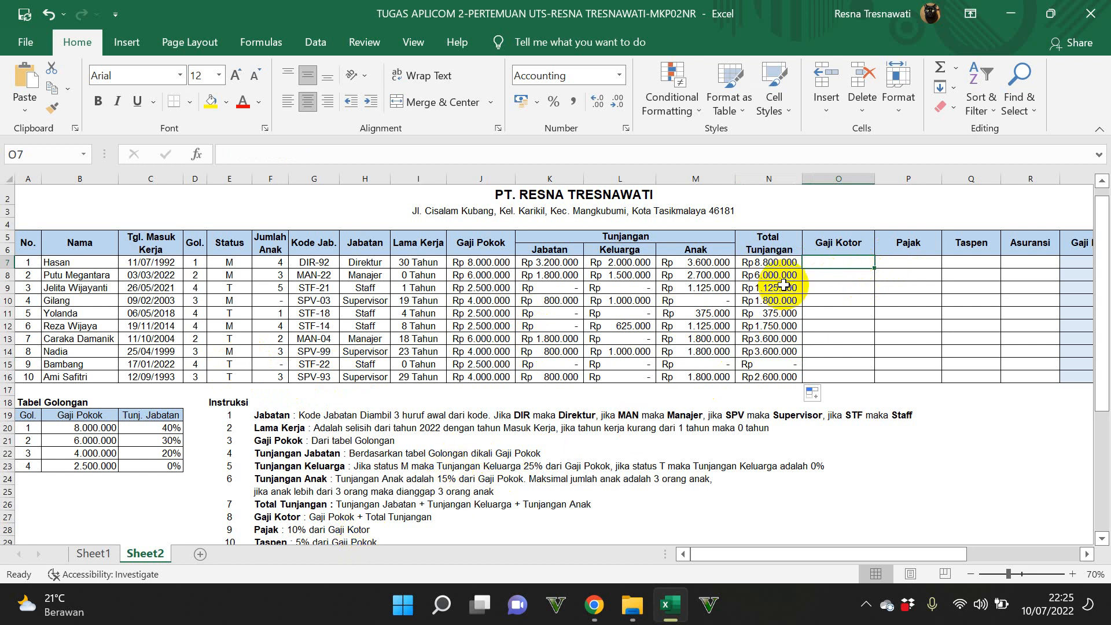
{"action": "type", "text": "="}
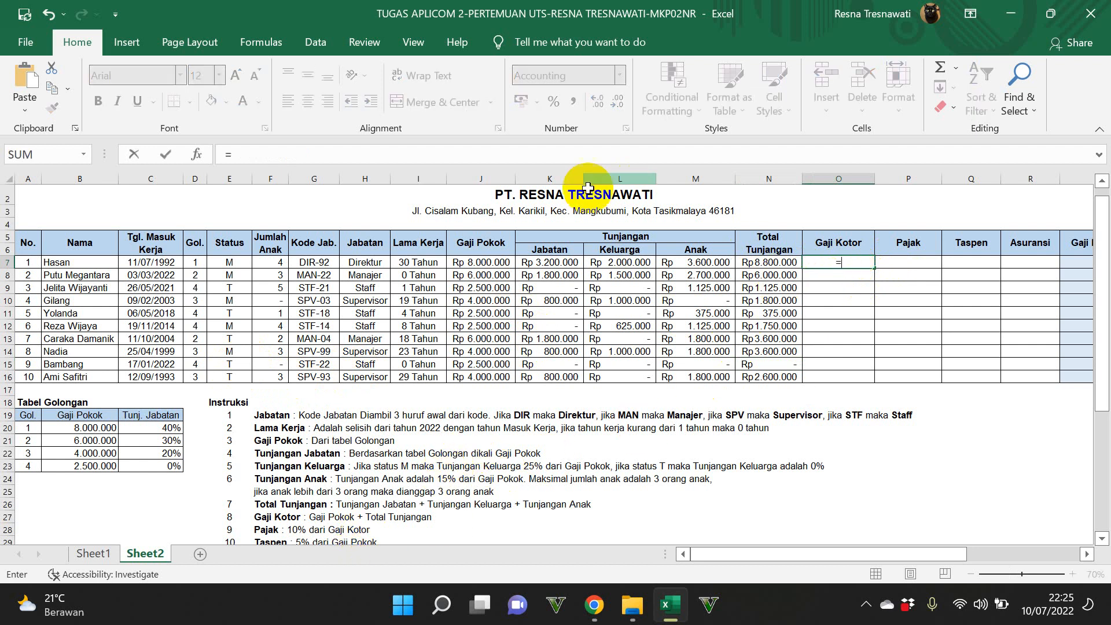
{"action": "left_click", "coordinate": [486, 262]}
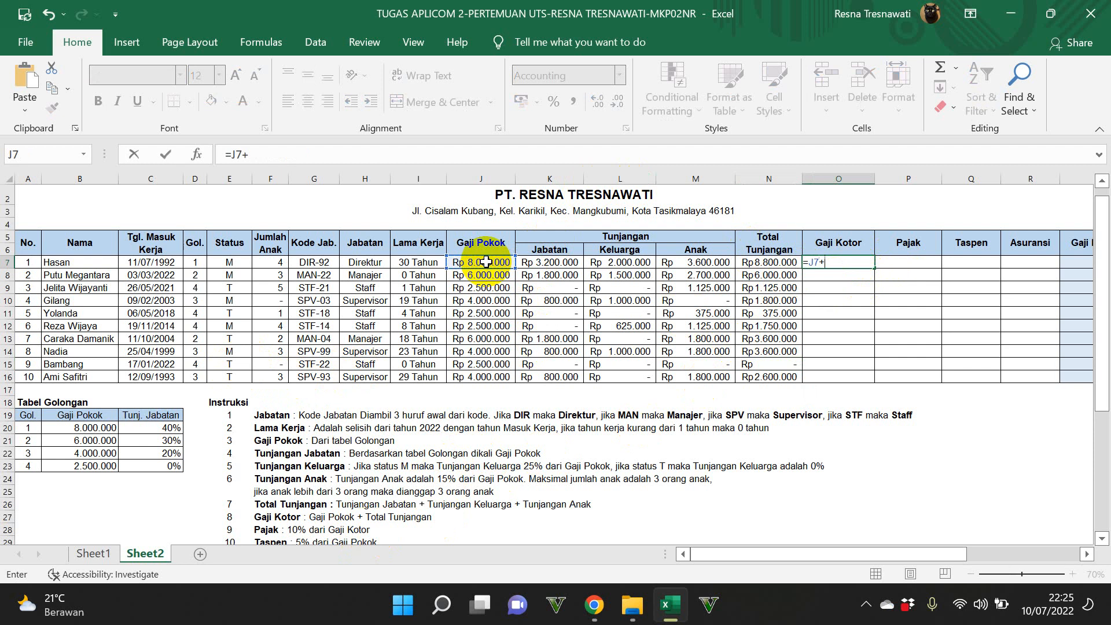
{"action": "type", "text": "+"}
{"action": "left_click", "coordinate": [755, 262]}
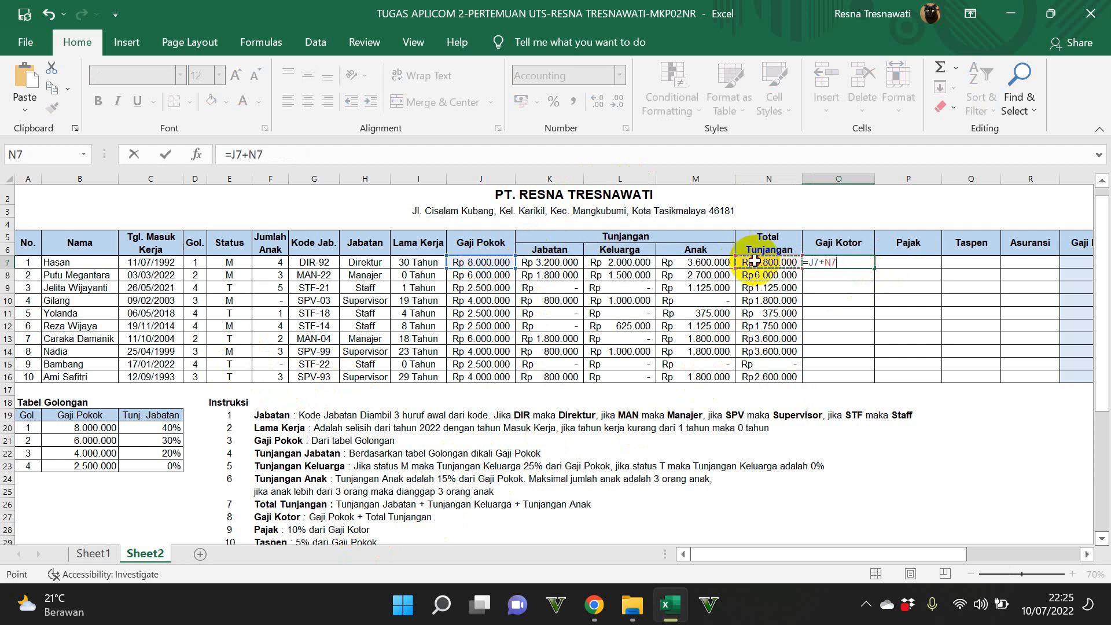
{"action": "key", "text": "Return"}
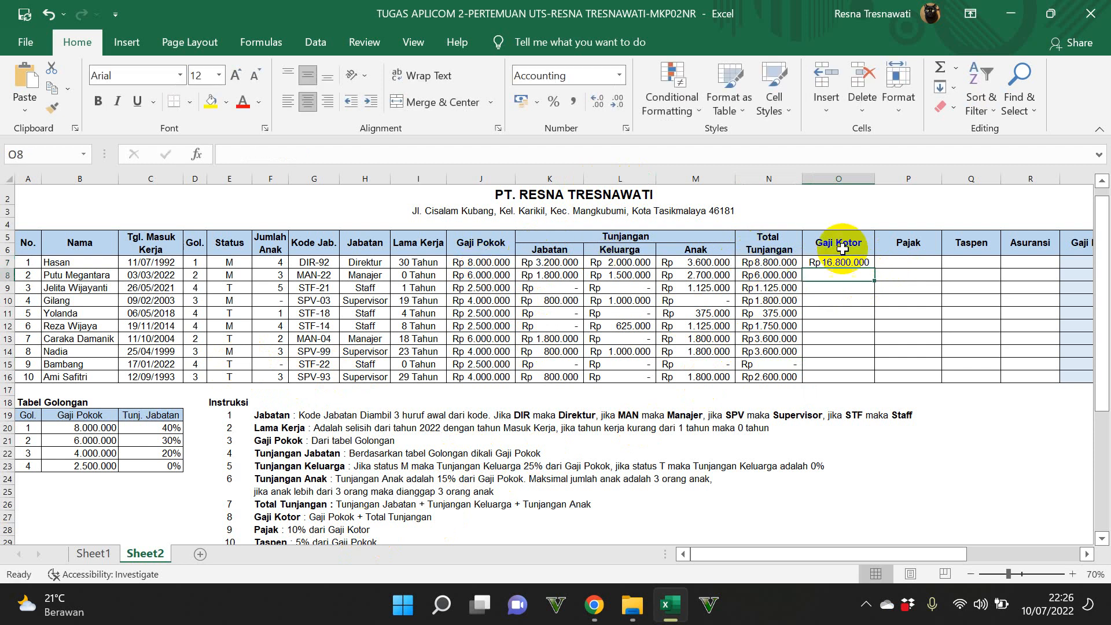
Step: Fill the Gaji Kotor formula from O7 down to O16
{"action": "left_click", "coordinate": [862, 263]}
{"action": "left_click_drag", "start_coordinate": [877, 266], "coordinate": [891, 382]}
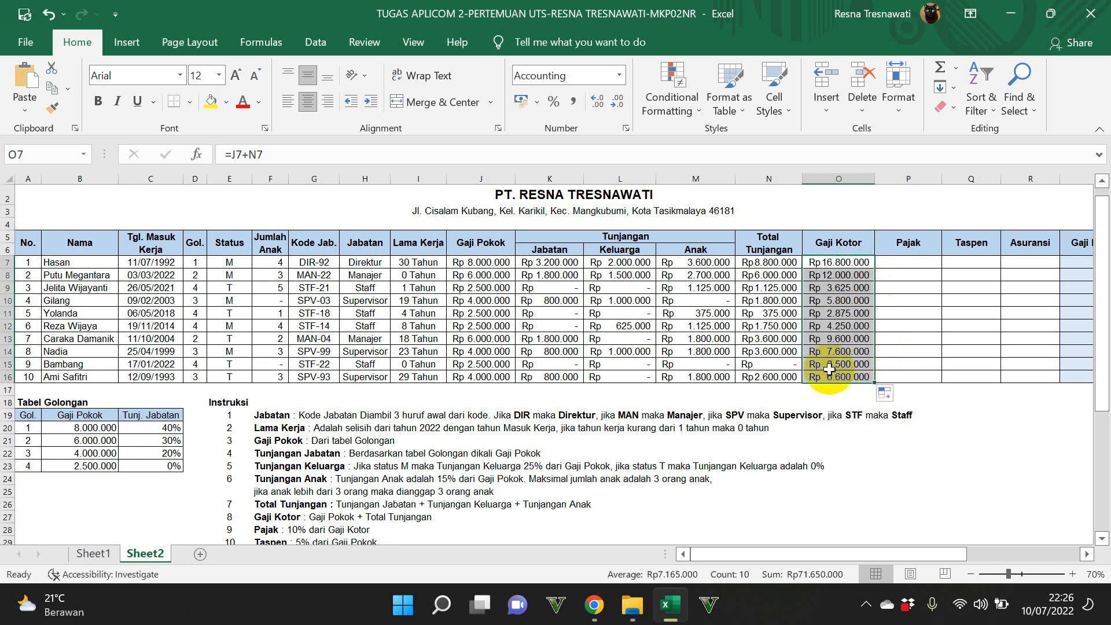
{"action": "scroll", "coordinate": [811, 367], "scroll_direction": "down", "scroll_amount": 1}
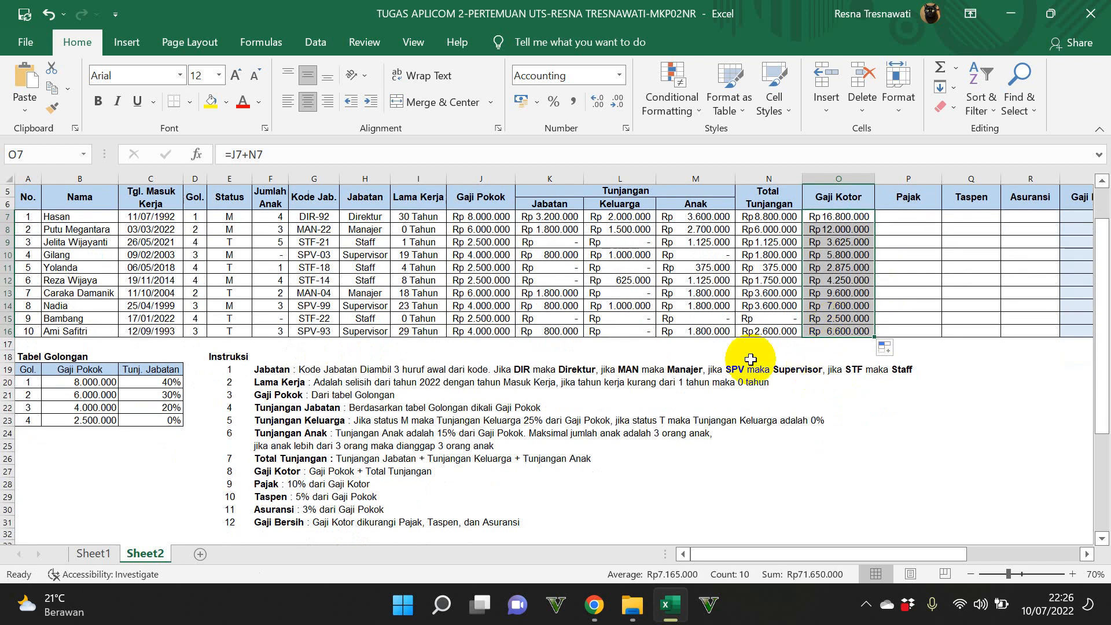
Step: Enter the formula =10%*J7 for Pajak in cell P7
{"action": "scroll", "coordinate": [721, 369], "scroll_direction": "down", "scroll_amount": 1}
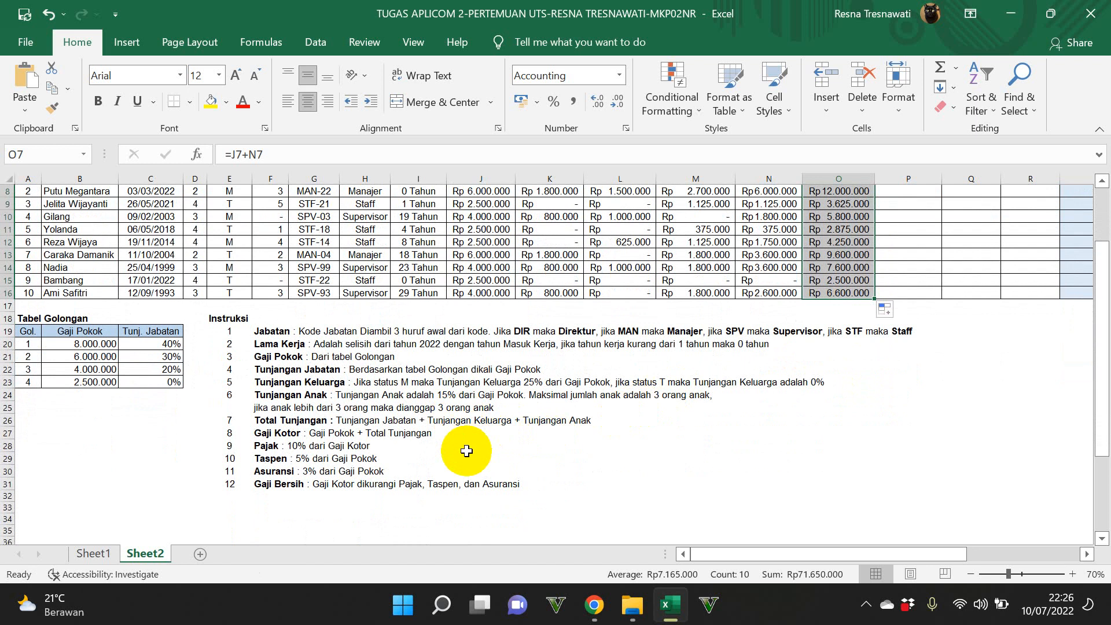
{"action": "scroll", "coordinate": [868, 318], "scroll_direction": "up", "scroll_amount": 2}
{"action": "left_click", "coordinate": [908, 262]}
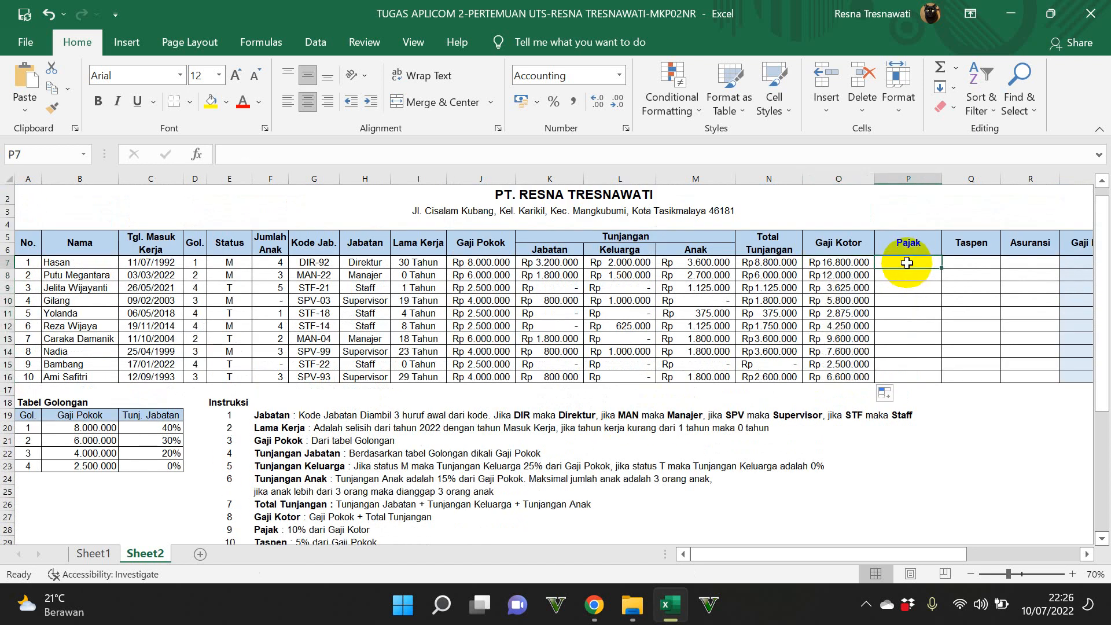
{"action": "type", "text": "=10"}
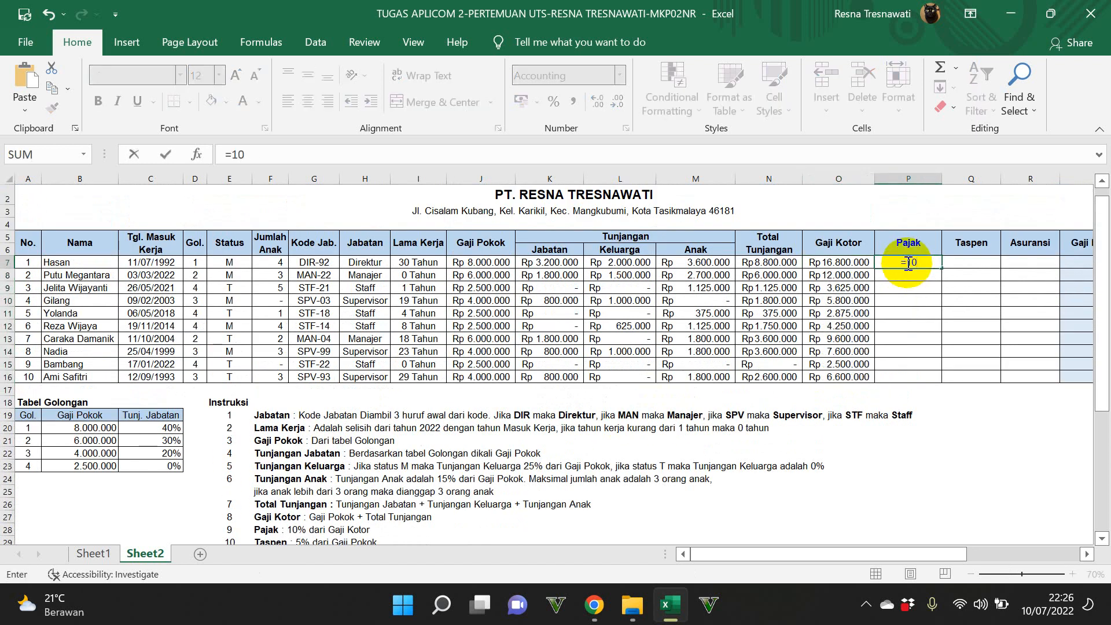
{"action": "type", "text": "%"}
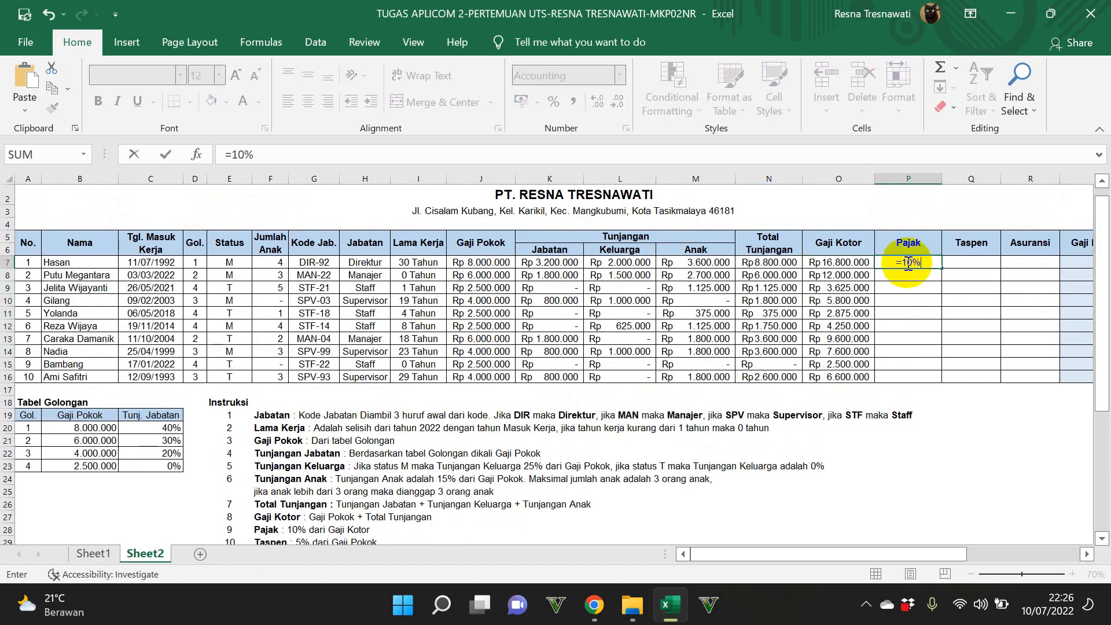
{"action": "left_click", "coordinate": [491, 261]}
{"action": "left_click", "coordinate": [891, 260]}
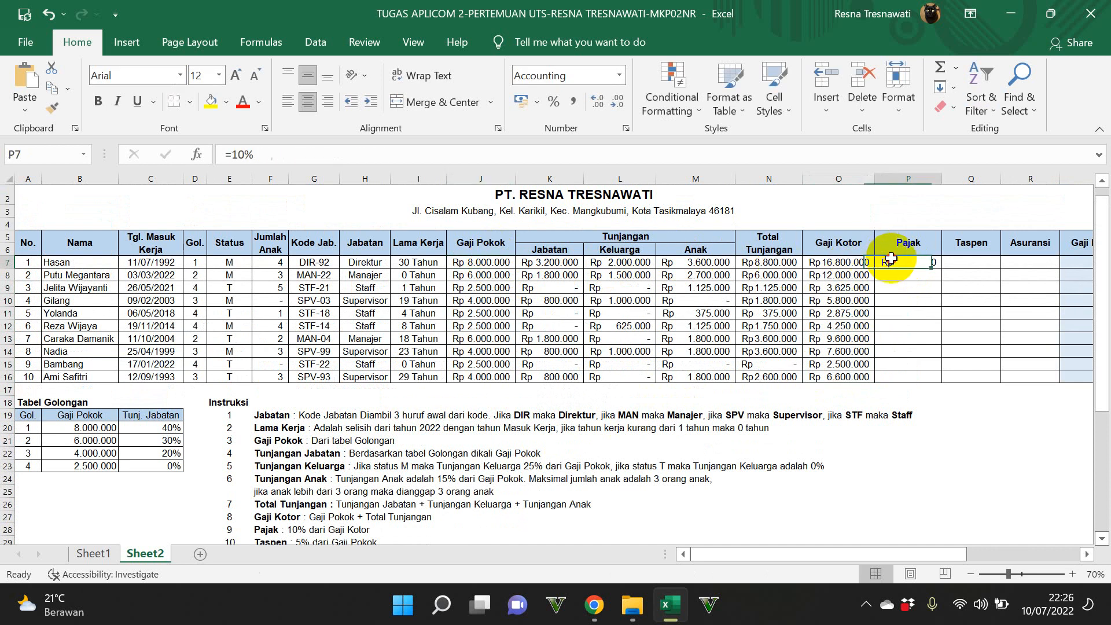
{"action": "left_click", "coordinate": [454, 151]}
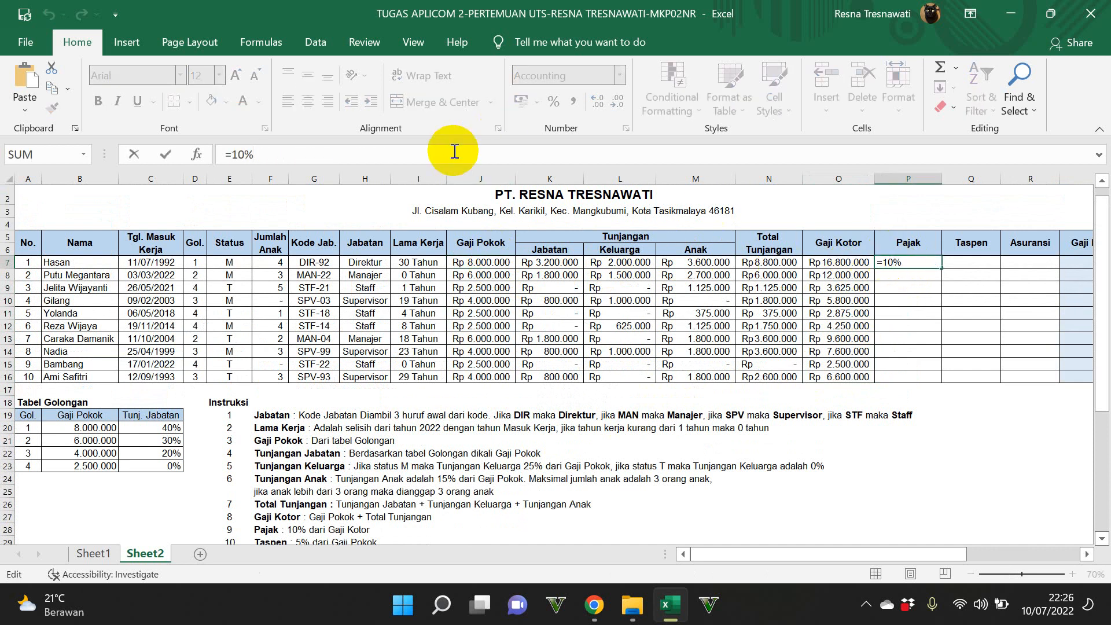
{"action": "type", "text": "*"}
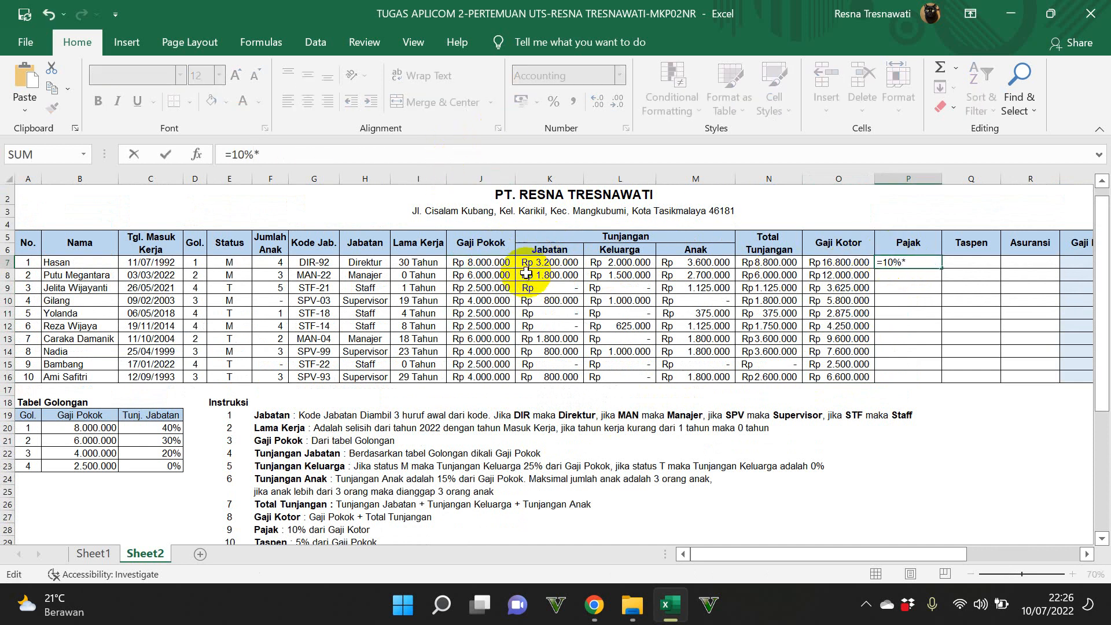
{"action": "left_click", "coordinate": [497, 264]}
{"action": "key", "text": "Return"}
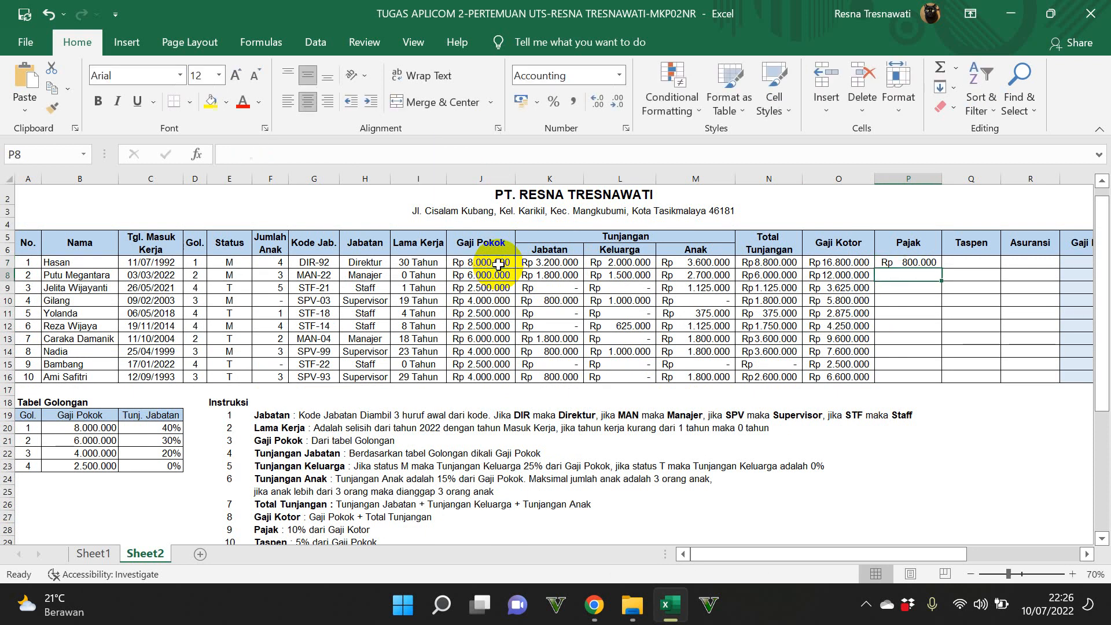
Step: Try filling the Pajak formula from P7 down to P16, recheck the instructions and undo the fill
{"action": "left_click", "coordinate": [922, 261]}
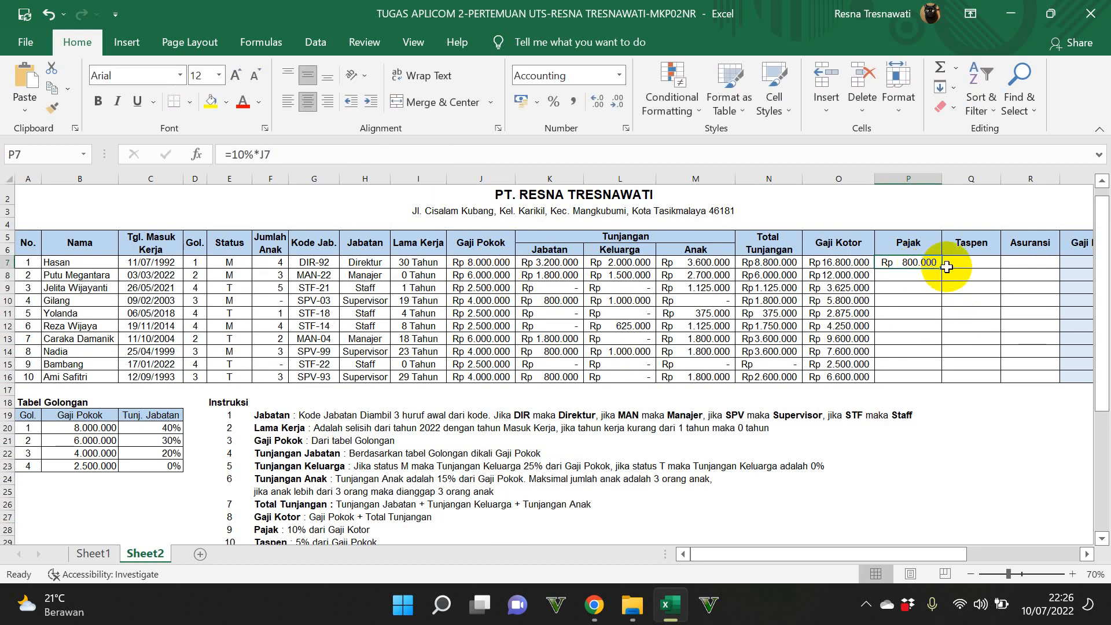
{"action": "left_click_drag", "start_coordinate": [943, 275], "coordinate": [947, 381]}
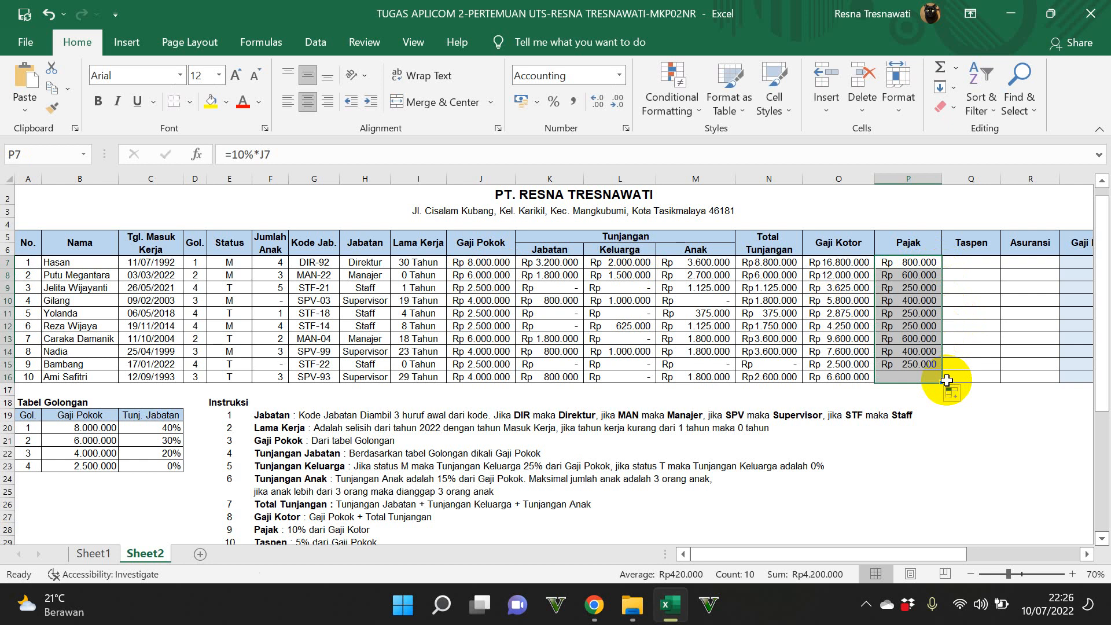
{"action": "left_click", "coordinate": [961, 263]}
{"action": "scroll", "coordinate": [694, 399], "scroll_direction": "down", "scroll_amount": 1}
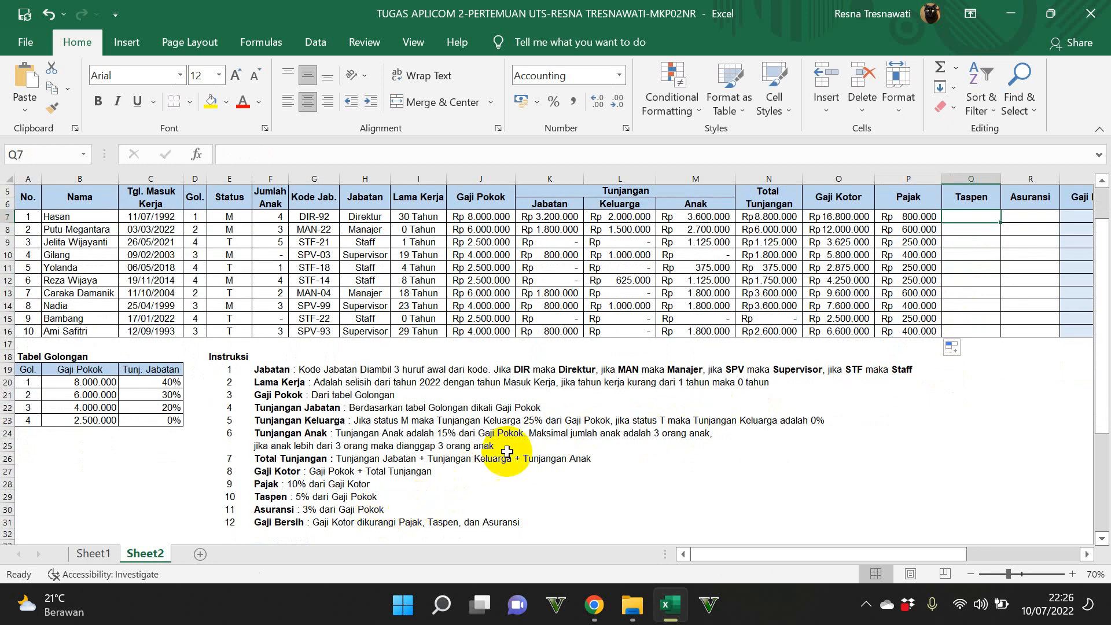
{"action": "scroll", "coordinate": [912, 327], "scroll_direction": "up", "scroll_amount": 1}
{"action": "key", "text": "ctrl+z"}
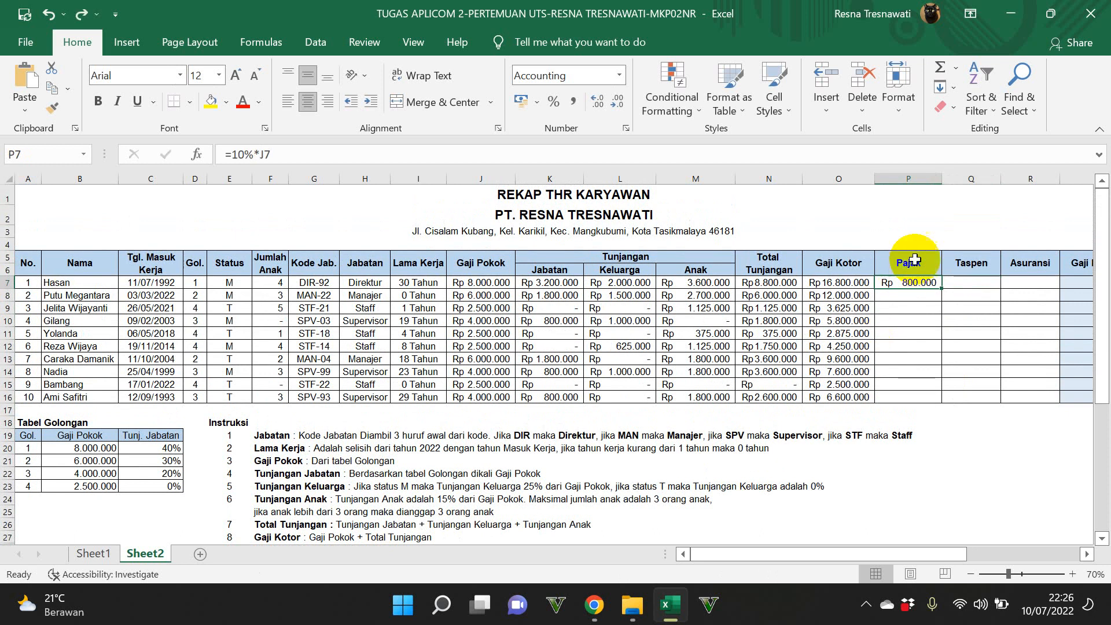
Step: Correct the Pajak formula in P7 to =10%*O7 and fill it down to P16
{"action": "left_click", "coordinate": [268, 155]}
{"action": "type", "text": "\\\\"}
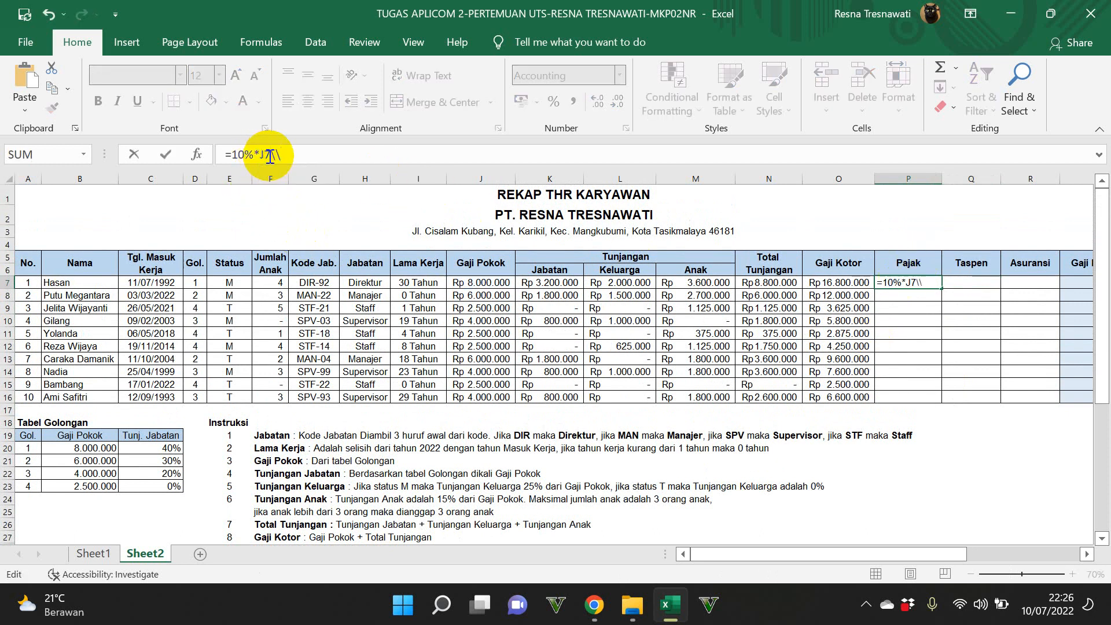
{"action": "key", "text": "BackSpace"}
{"action": "key", "text": "BackSpace"}
{"action": "key", "text": "BackSpace"}
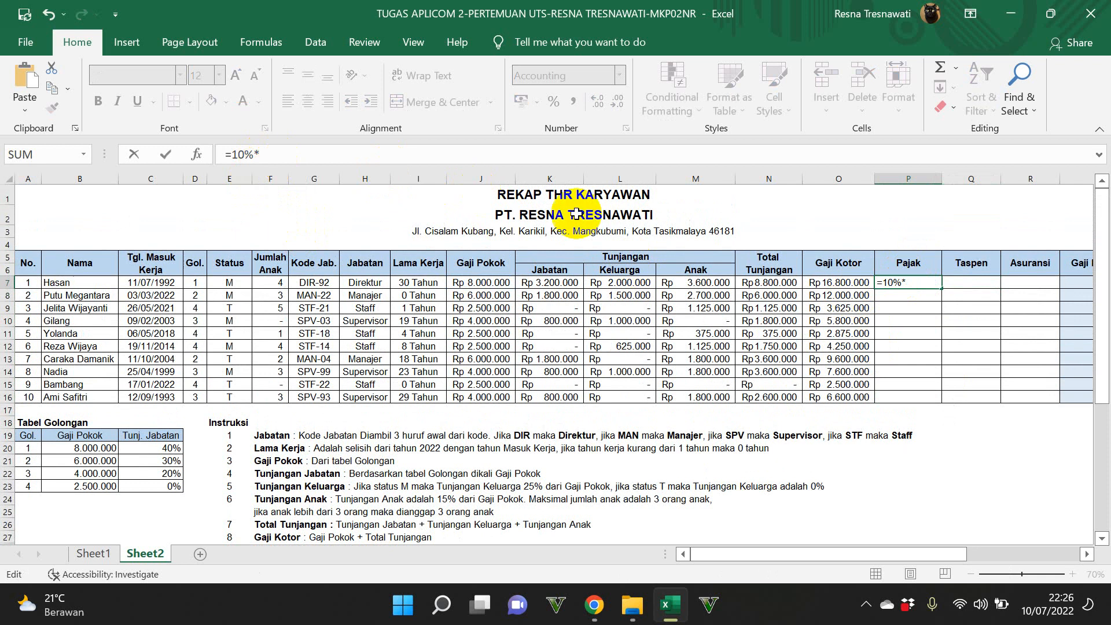
{"action": "left_click", "coordinate": [844, 281]}
{"action": "key", "text": "Return"}
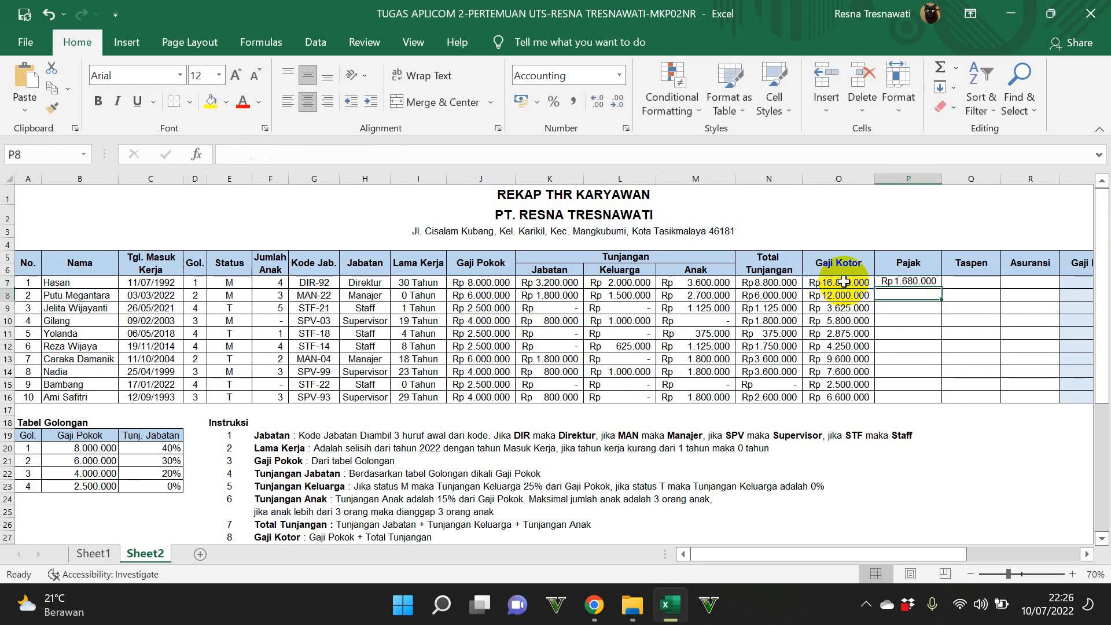
{"action": "left_click", "coordinate": [928, 283]}
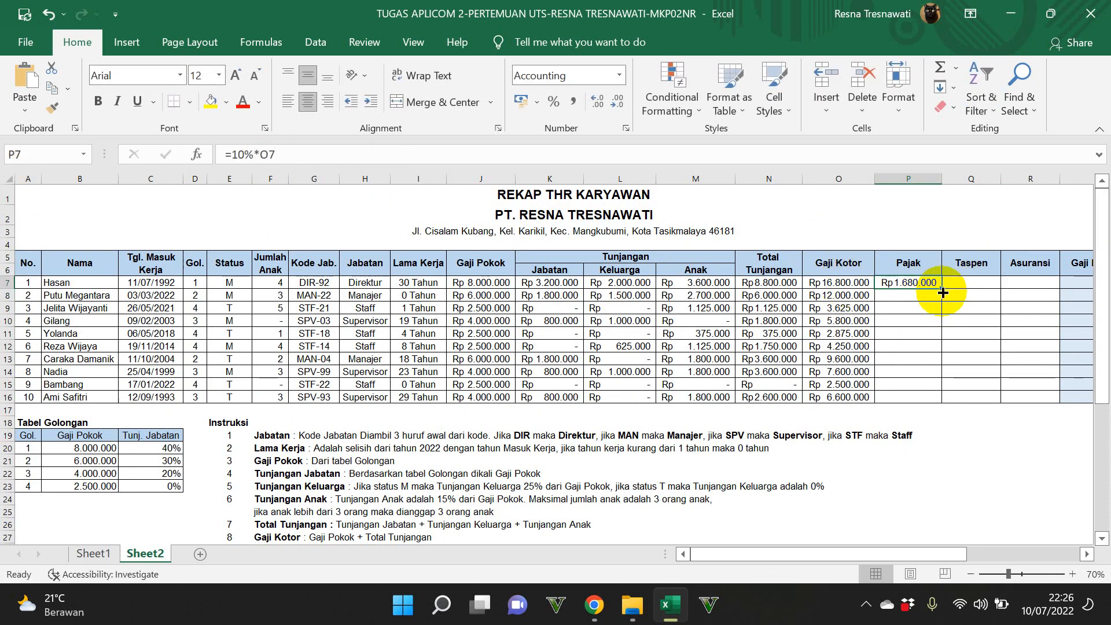
{"action": "left_click_drag", "start_coordinate": [941, 288], "coordinate": [944, 400]}
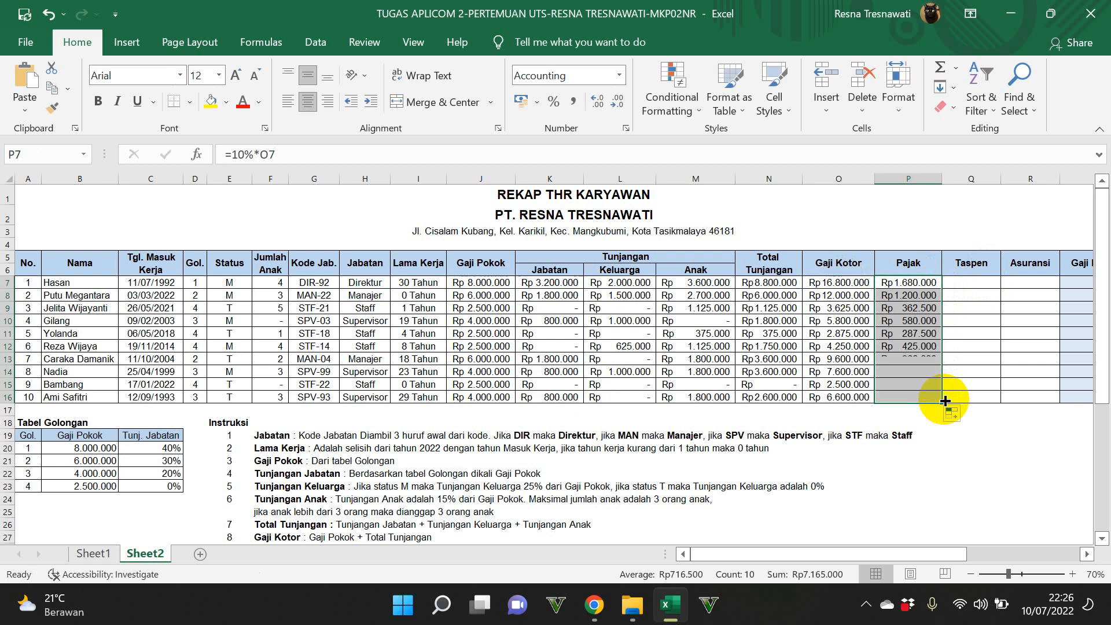
Step: Calculate Taspen in Q7 with the formula =5%*J7 and fill it down to Q16
{"action": "left_click", "coordinate": [955, 287]}
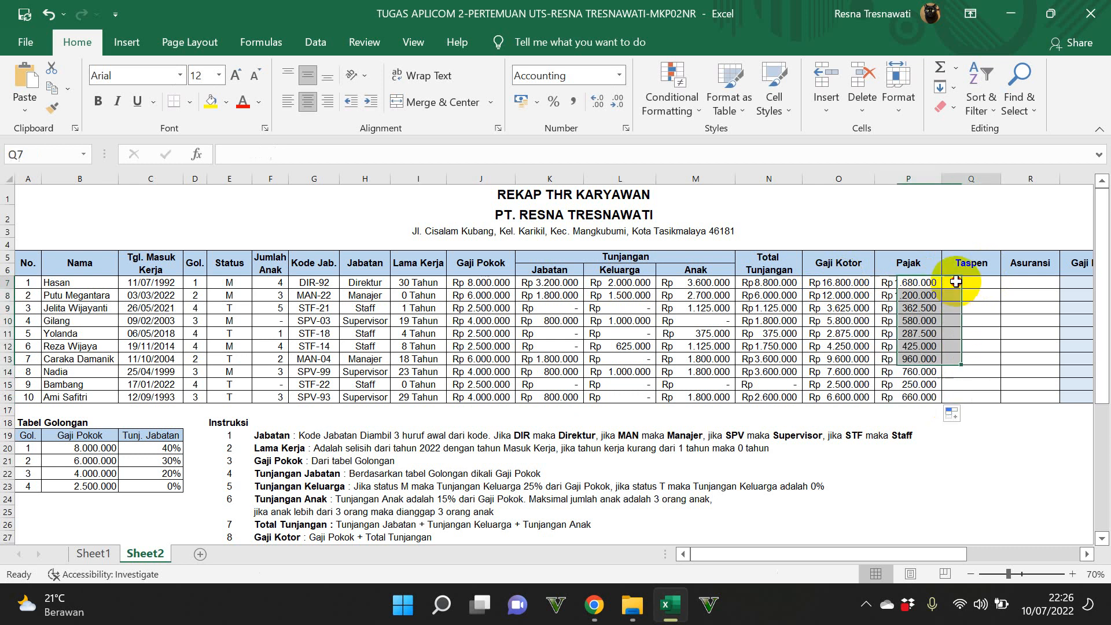
{"action": "scroll", "coordinate": [821, 367], "scroll_direction": "down", "scroll_amount": 2}
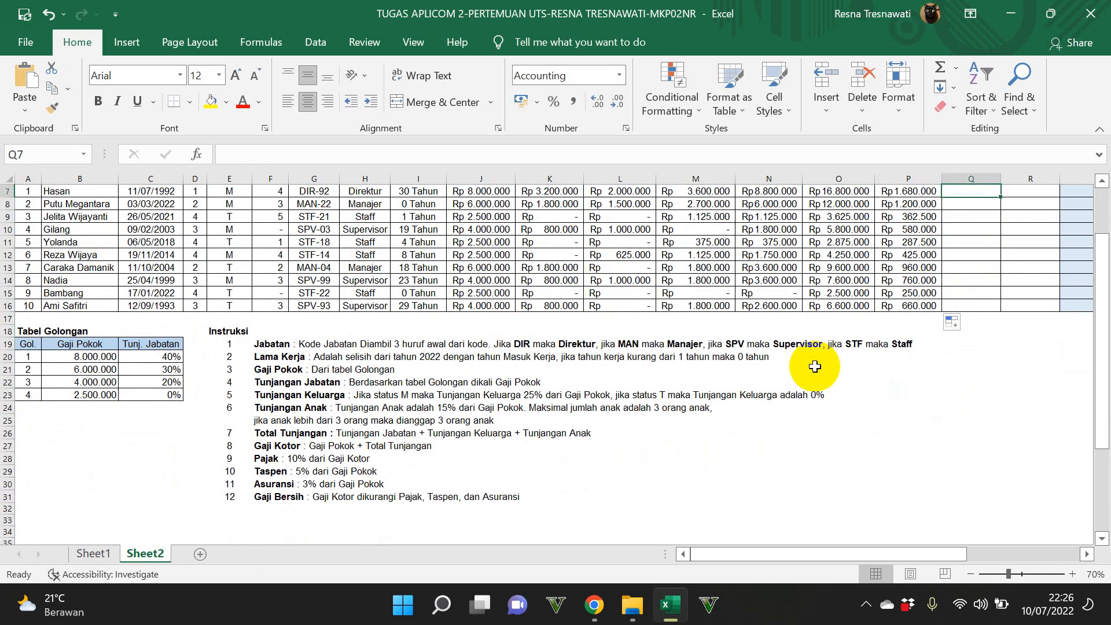
{"action": "scroll", "coordinate": [814, 366], "scroll_direction": "up", "scroll_amount": 2}
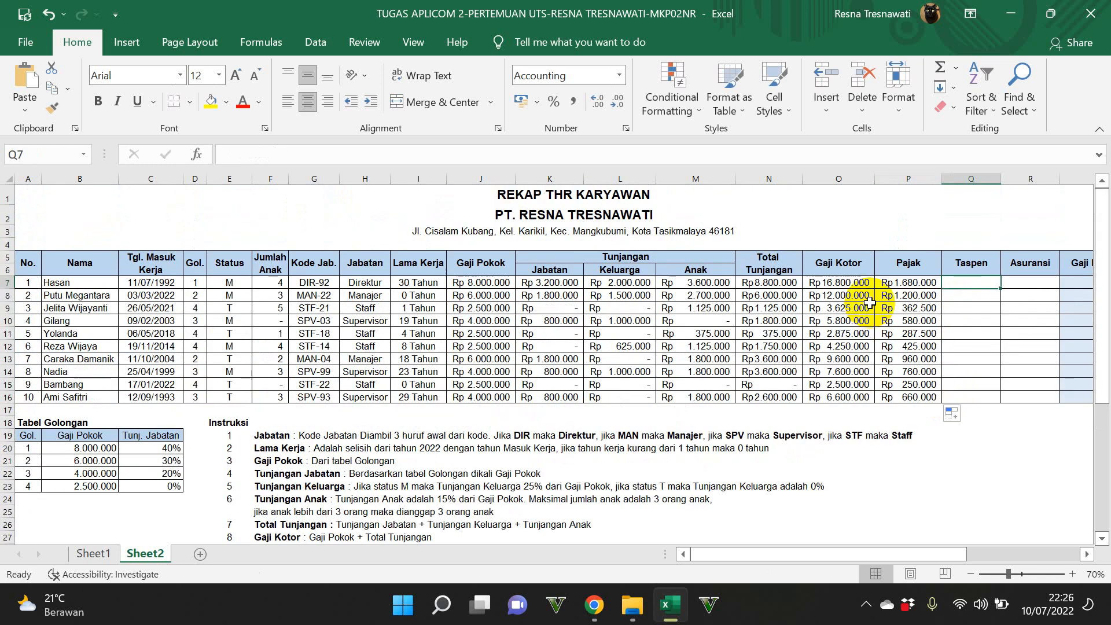
{"action": "type", "text": "=5%"}
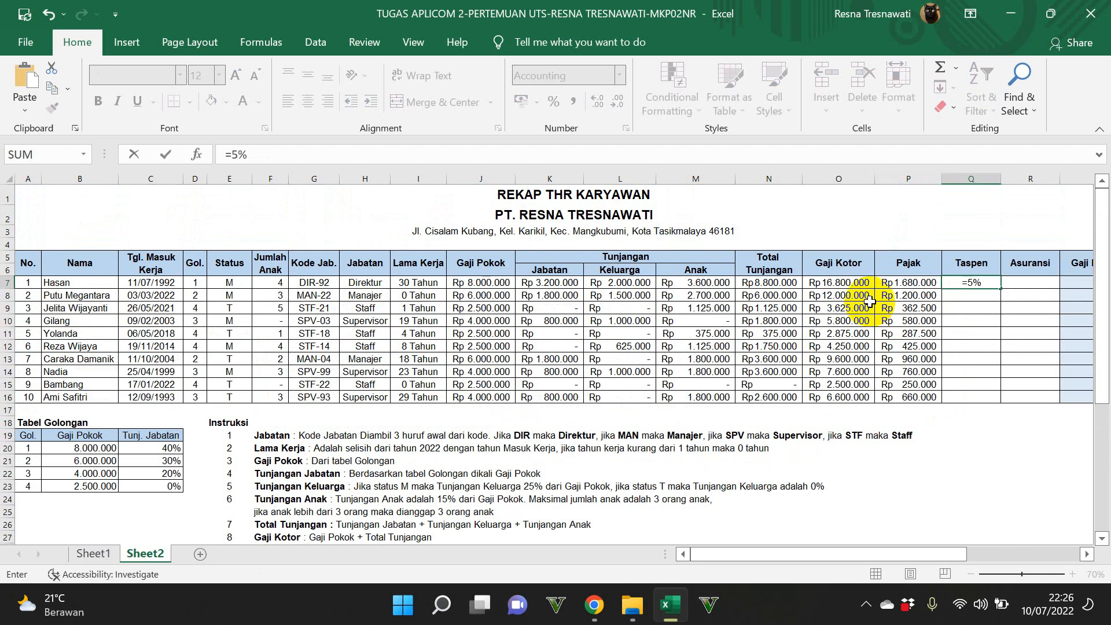
{"action": "left_click", "coordinate": [500, 282]}
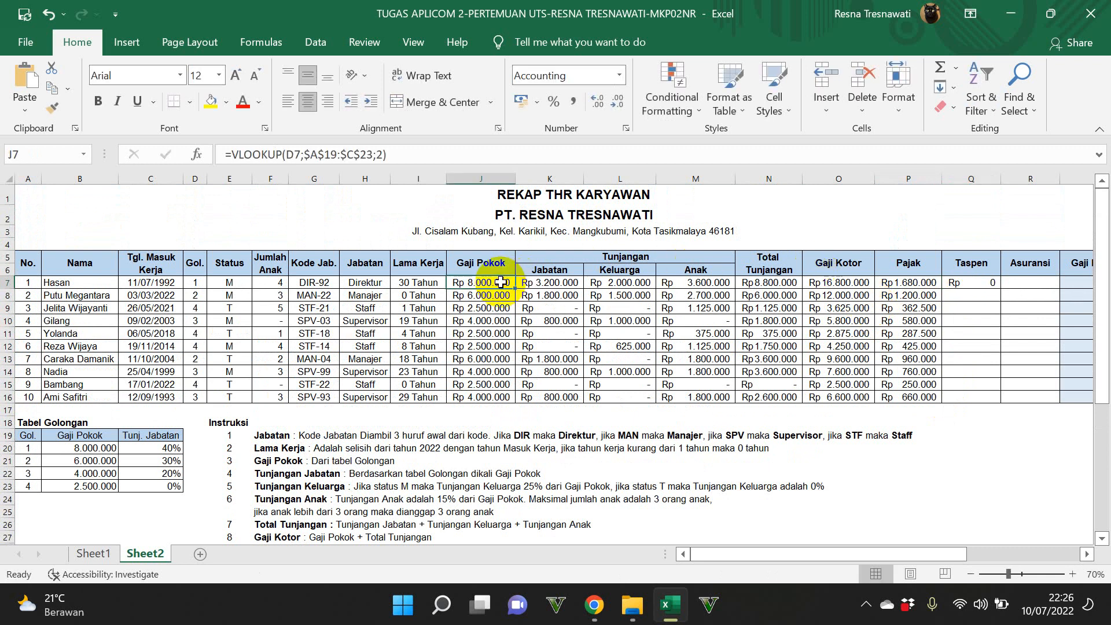
{"action": "left_click", "coordinate": [959, 283]}
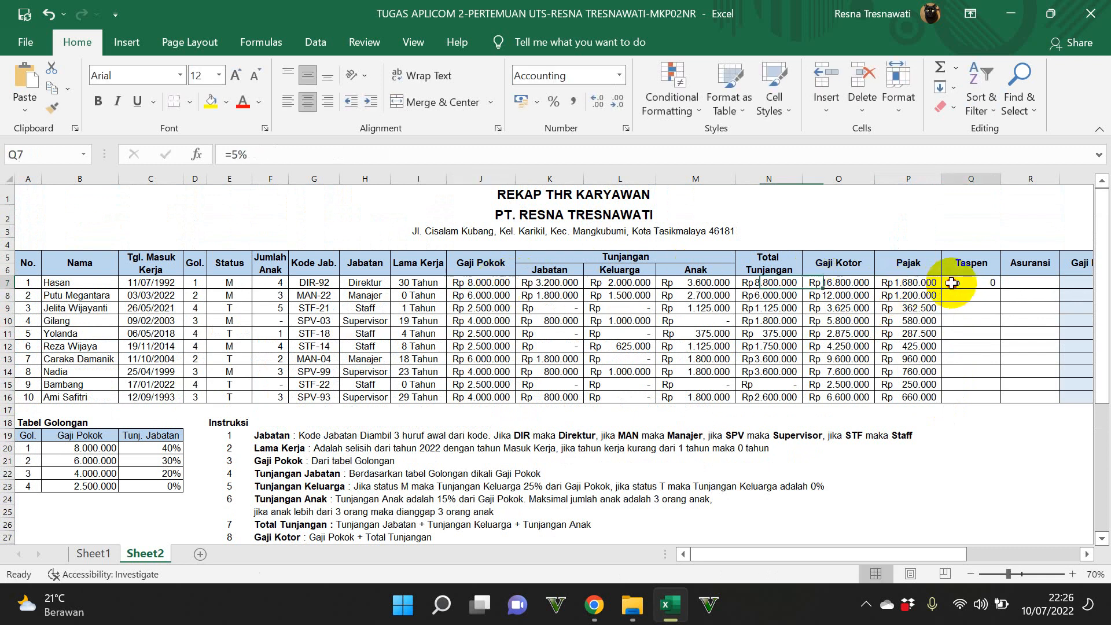
{"action": "left_click", "coordinate": [552, 156]}
{"action": "type", "text": "*"}
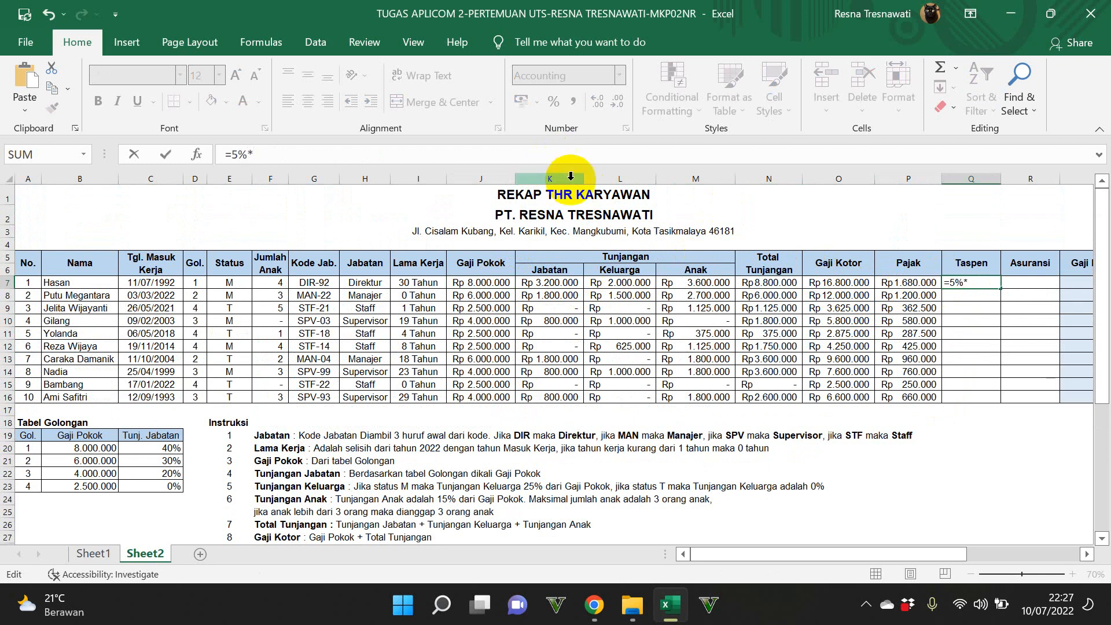
{"action": "left_click", "coordinate": [467, 279]}
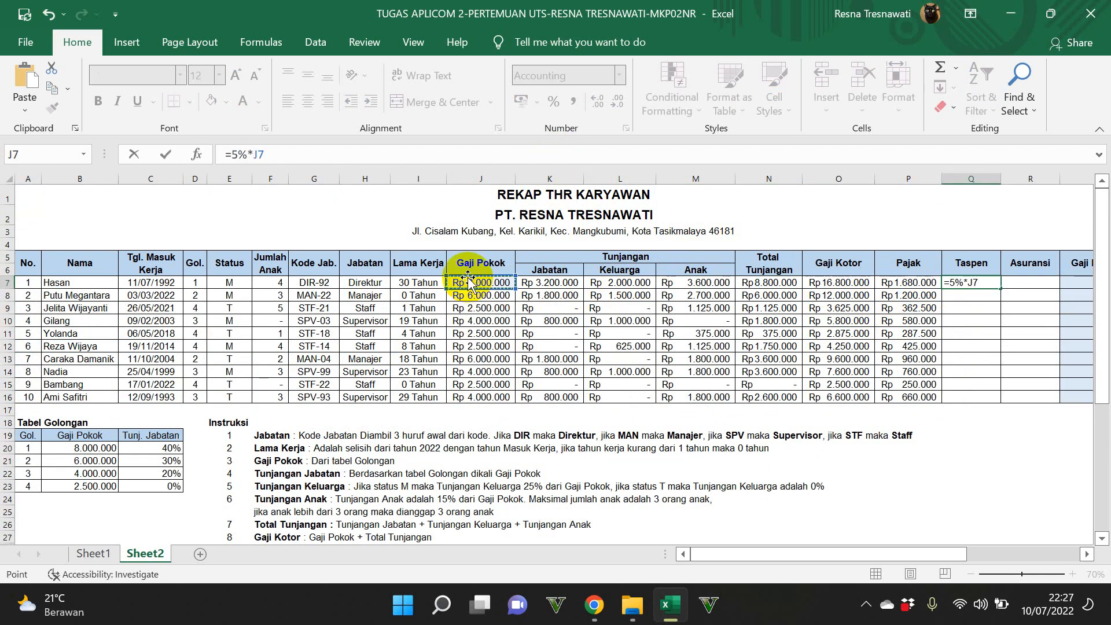
{"action": "key", "text": "Return"}
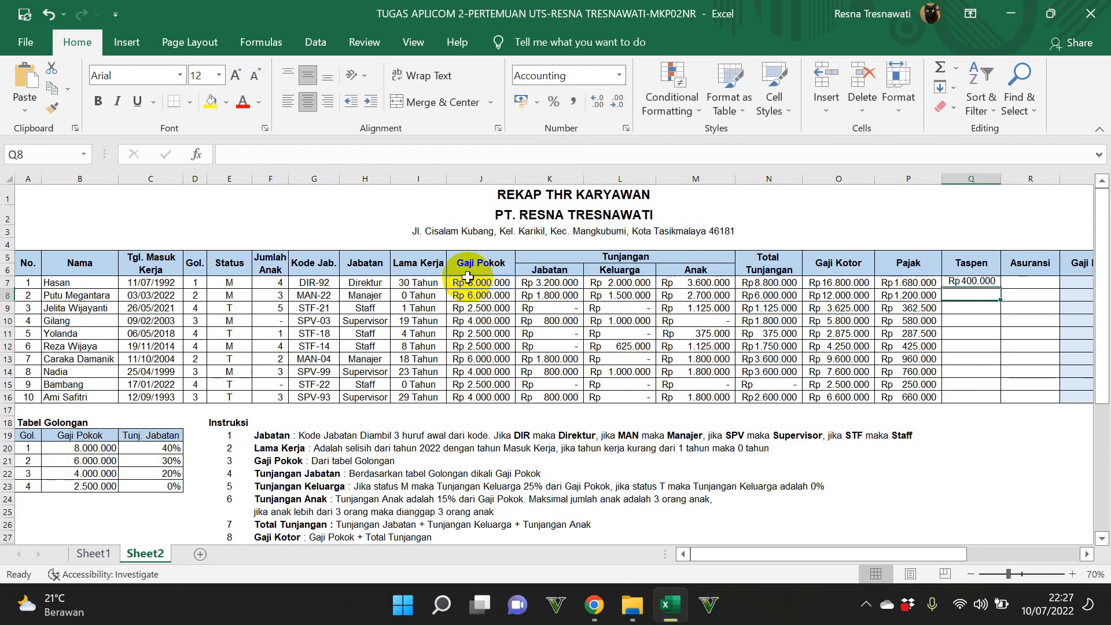
{"action": "left_click", "coordinate": [957, 283]}
{"action": "left_click_drag", "start_coordinate": [999, 288], "coordinate": [1016, 398]}
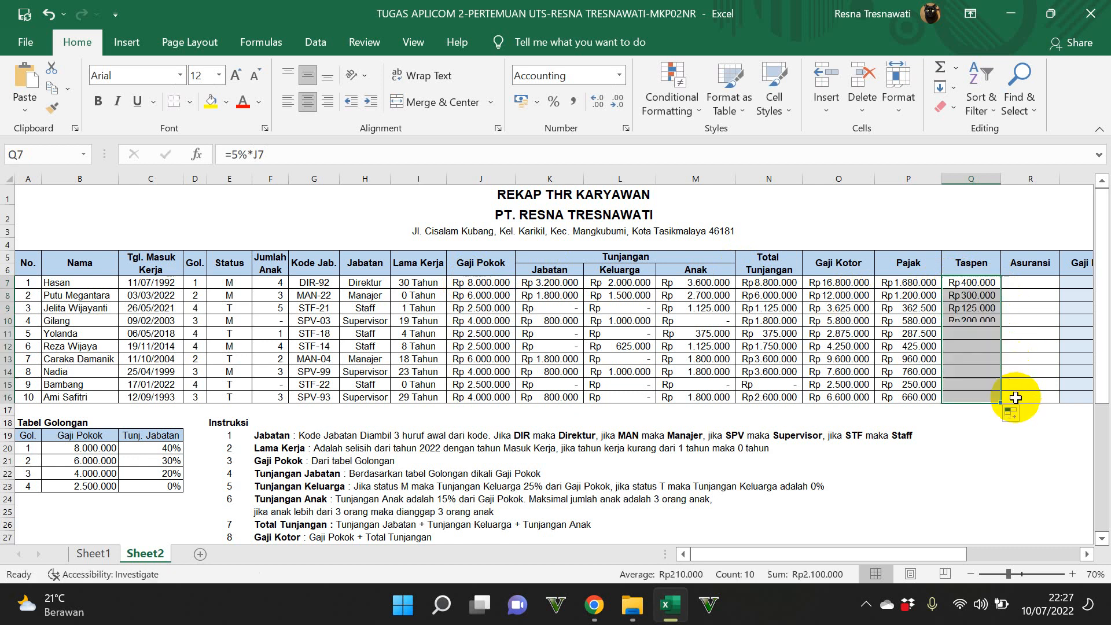
Step: Calculate Asuransi in R7 with the formula =3%*J7 and fill it down to R16
{"action": "left_click", "coordinate": [1022, 285]}
{"action": "type", "text": "="}
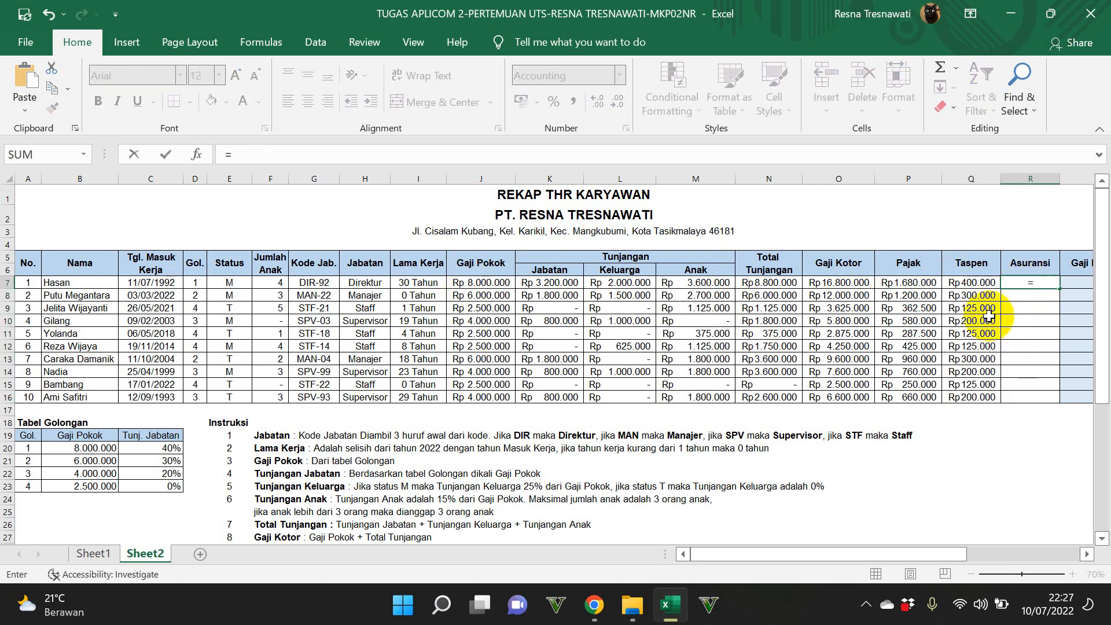
{"action": "scroll", "coordinate": [845, 398], "scroll_direction": "down", "scroll_amount": 3}
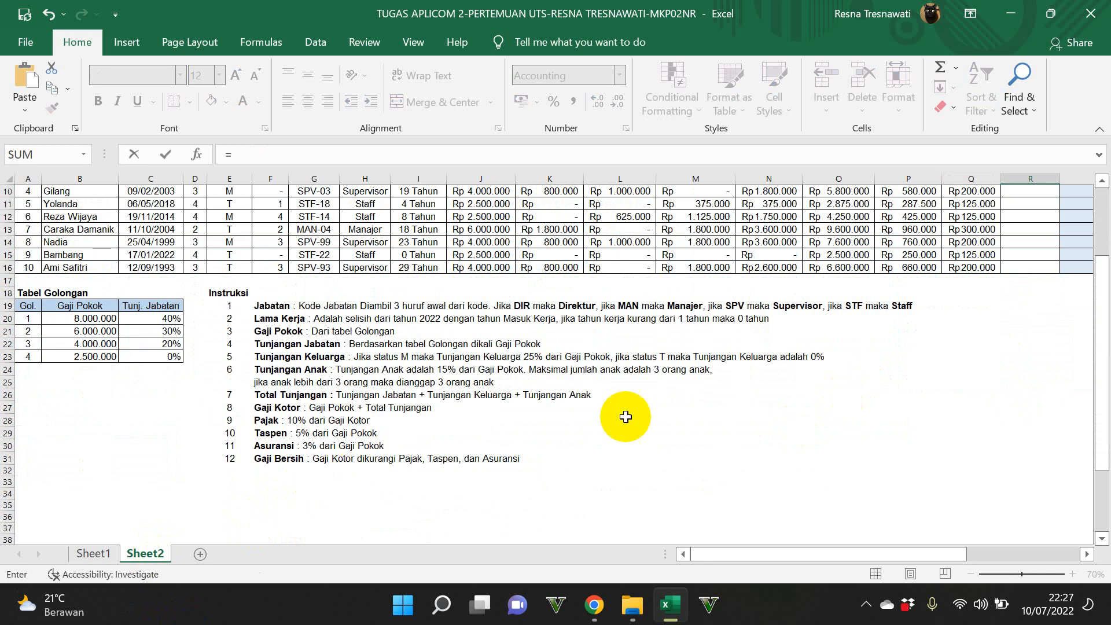
{"action": "scroll", "coordinate": [804, 365], "scroll_direction": "up", "scroll_amount": 3}
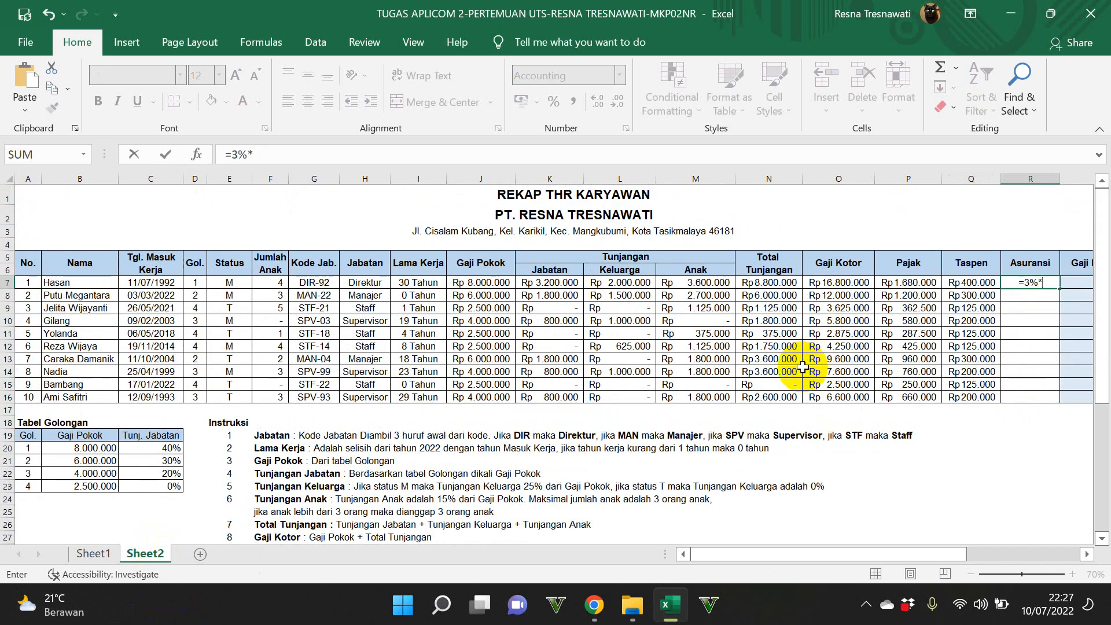
{"action": "left_click", "coordinate": [501, 281]}
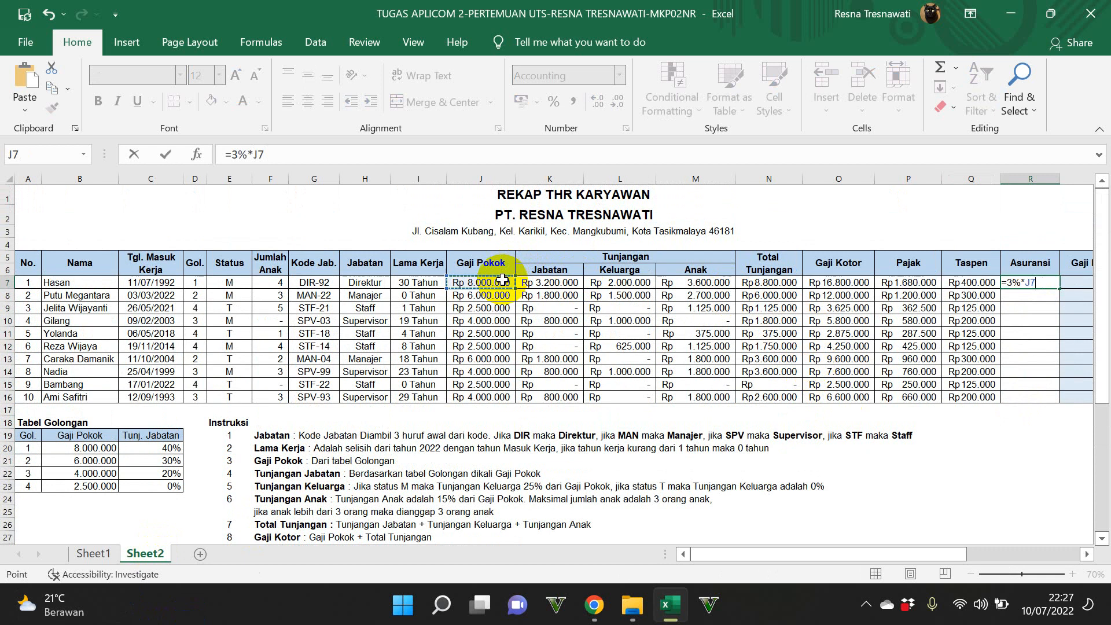
{"action": "key", "text": "ctrl+Return"}
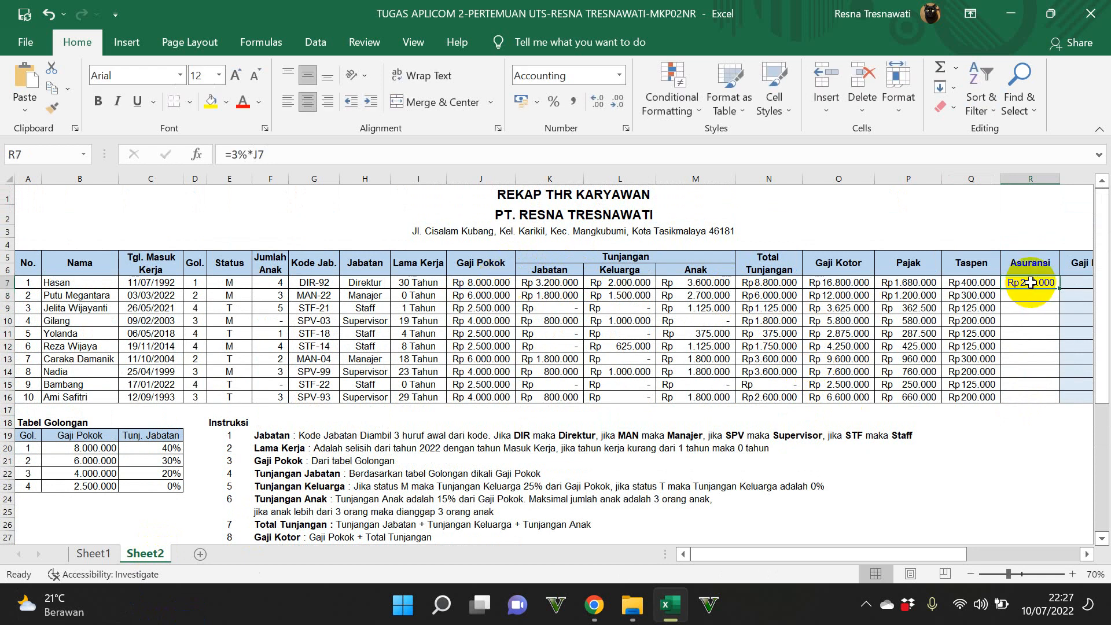
{"action": "left_click_drag", "start_coordinate": [1058, 292], "coordinate": [1061, 399]}
Step: Try to calculate Gaji Bersih in S7 with the formula =O7(P7-Q7-R7), after checking instruction 12
{"action": "scroll", "coordinate": [1029, 550], "scroll_direction": "right", "scroll_amount": 3}
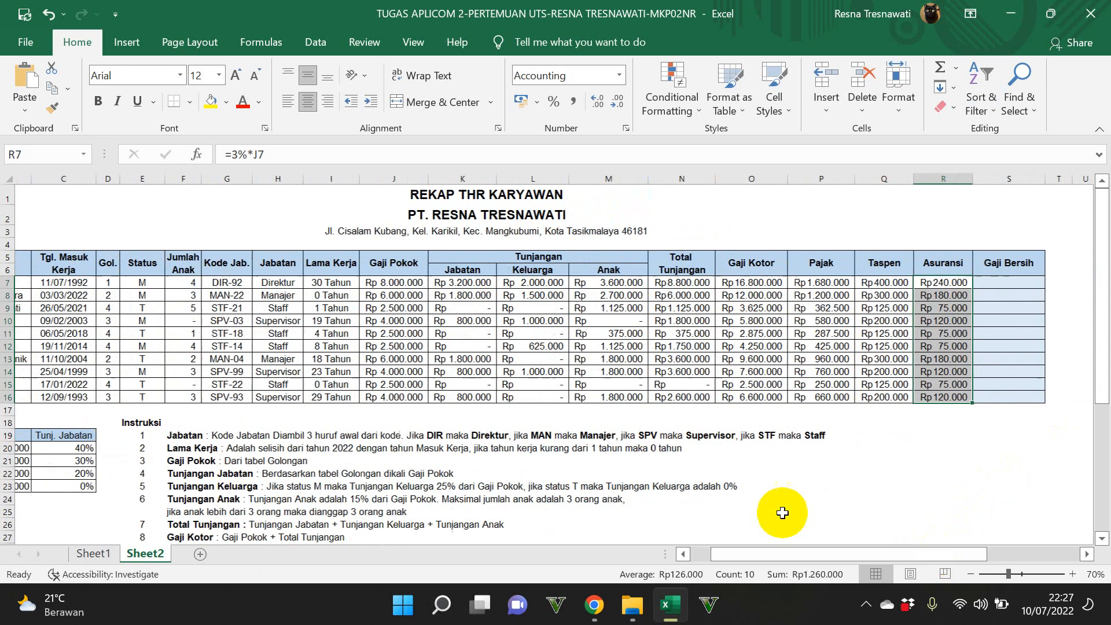
{"action": "scroll", "coordinate": [647, 474], "scroll_direction": "down", "scroll_amount": 2}
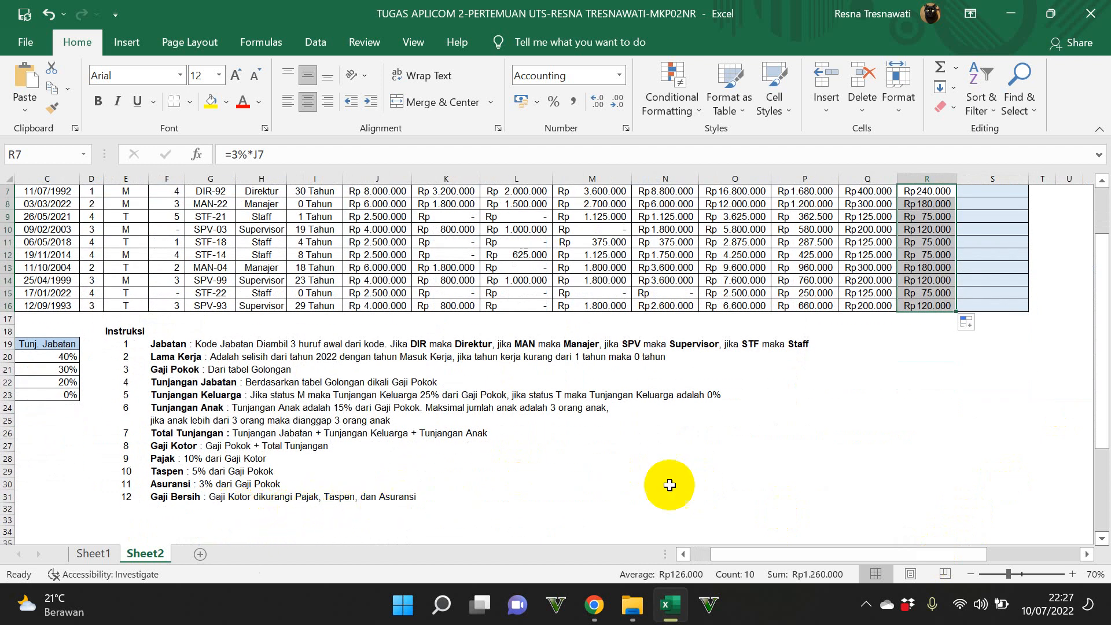
{"action": "scroll", "coordinate": [703, 471], "scroll_direction": "up", "scroll_amount": 2}
{"action": "left_click", "coordinate": [983, 282]}
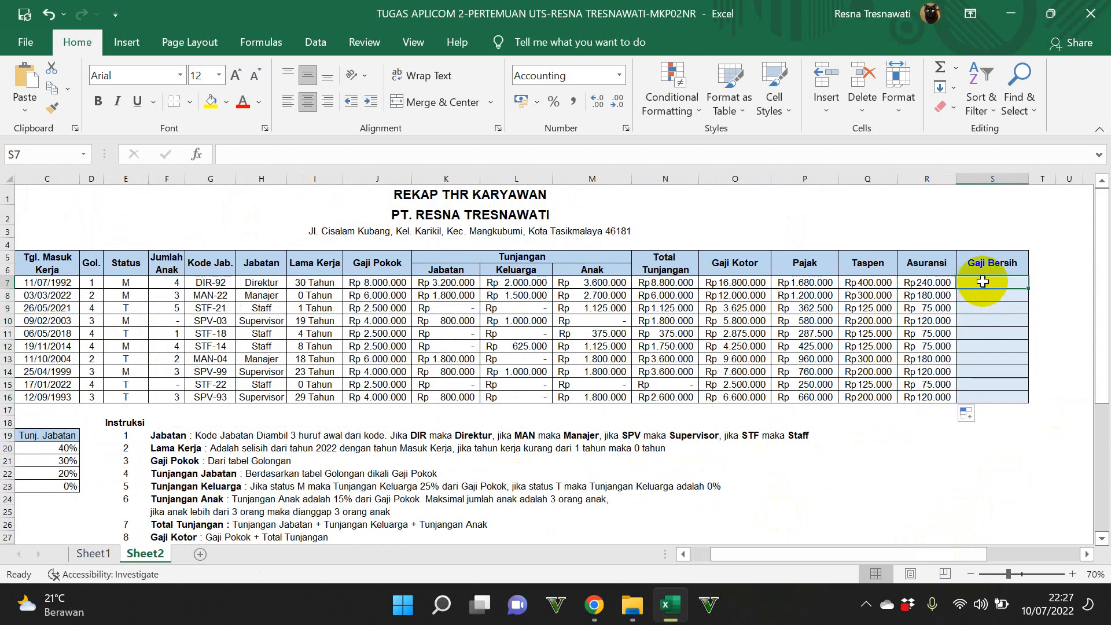
{"action": "type", "text": "="}
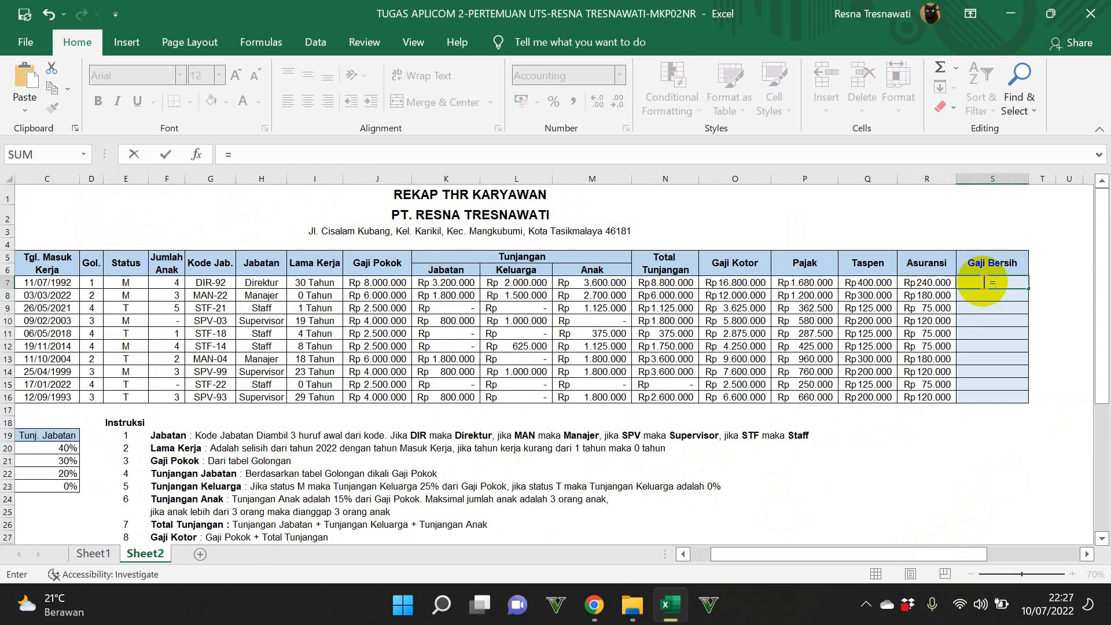
{"action": "left_click", "coordinate": [739, 283]}
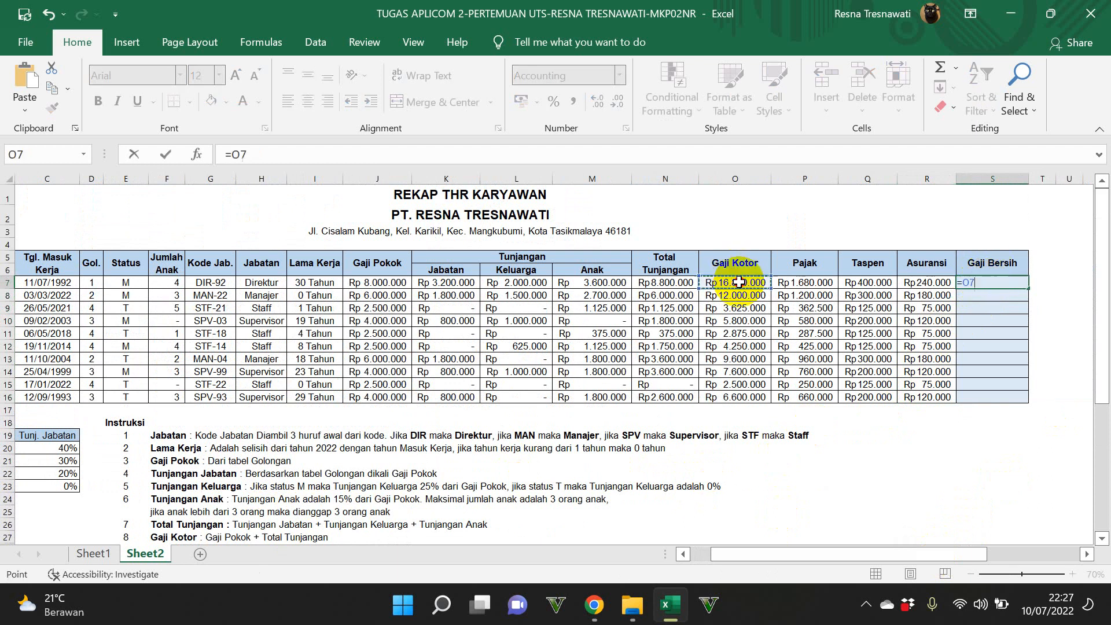
{"action": "type", "text": "("}
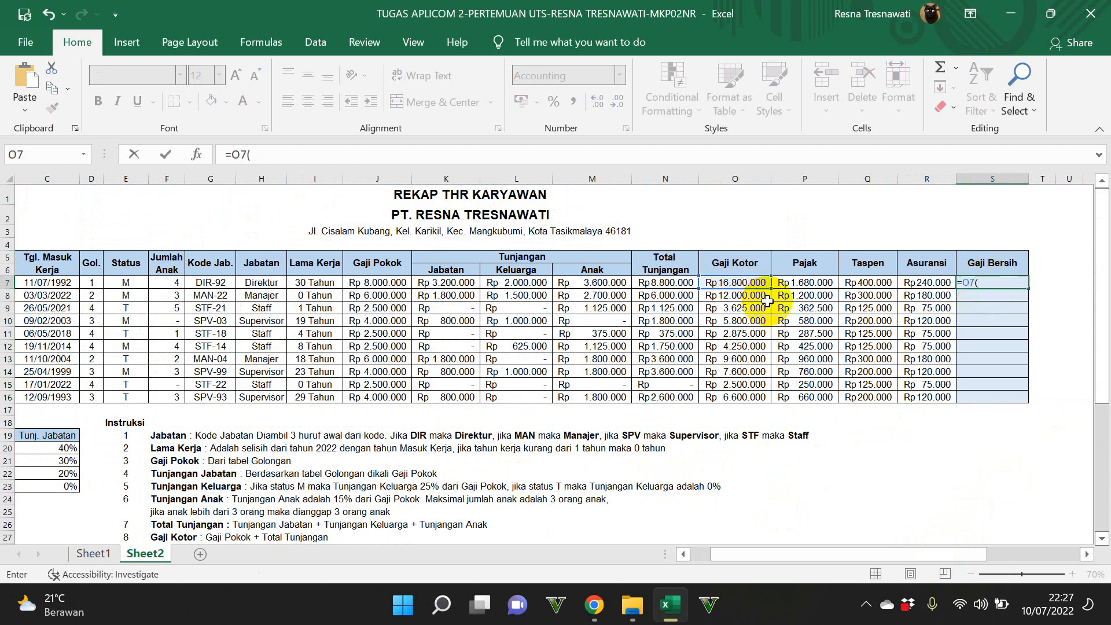
{"action": "left_click", "coordinate": [808, 283]}
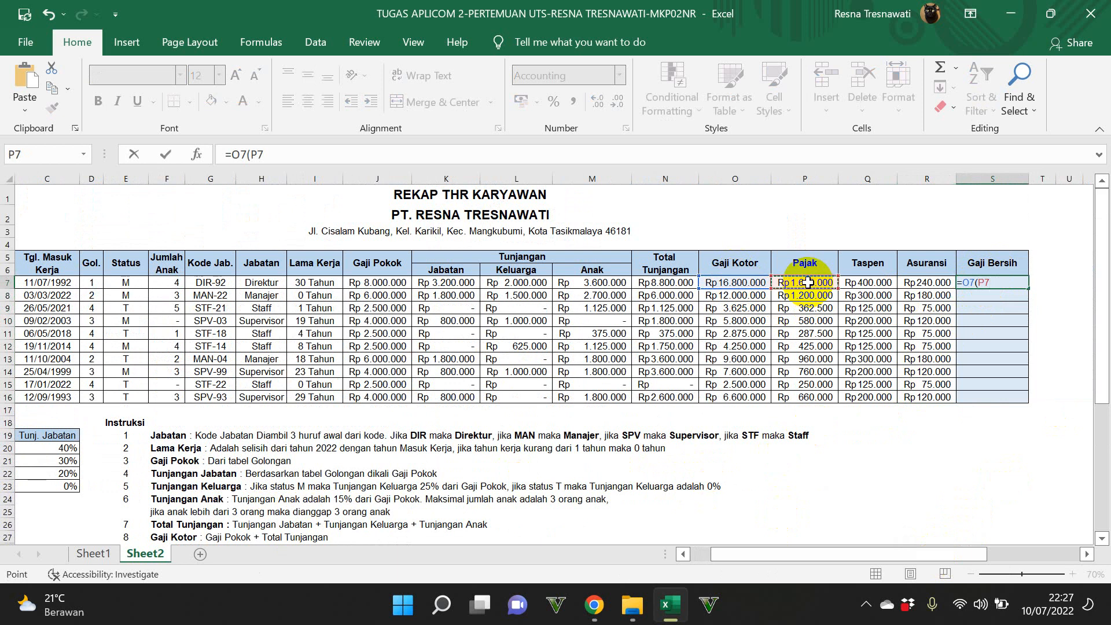
{"action": "type", "text": "_"}
{"action": "left_click", "coordinate": [870, 283]}
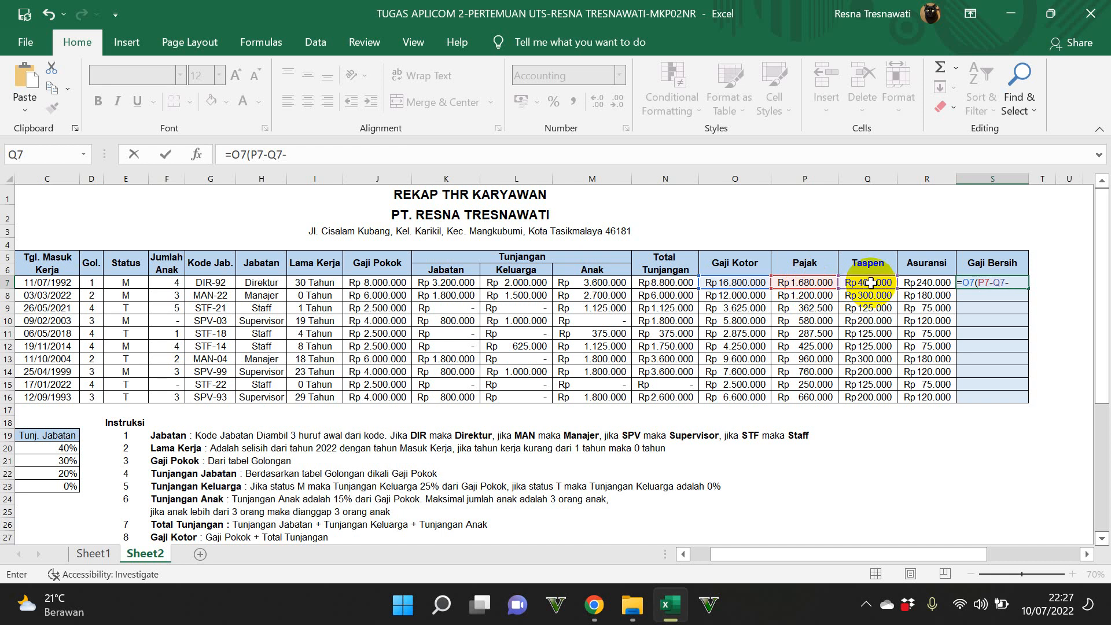
{"action": "left_click", "coordinate": [928, 287]}
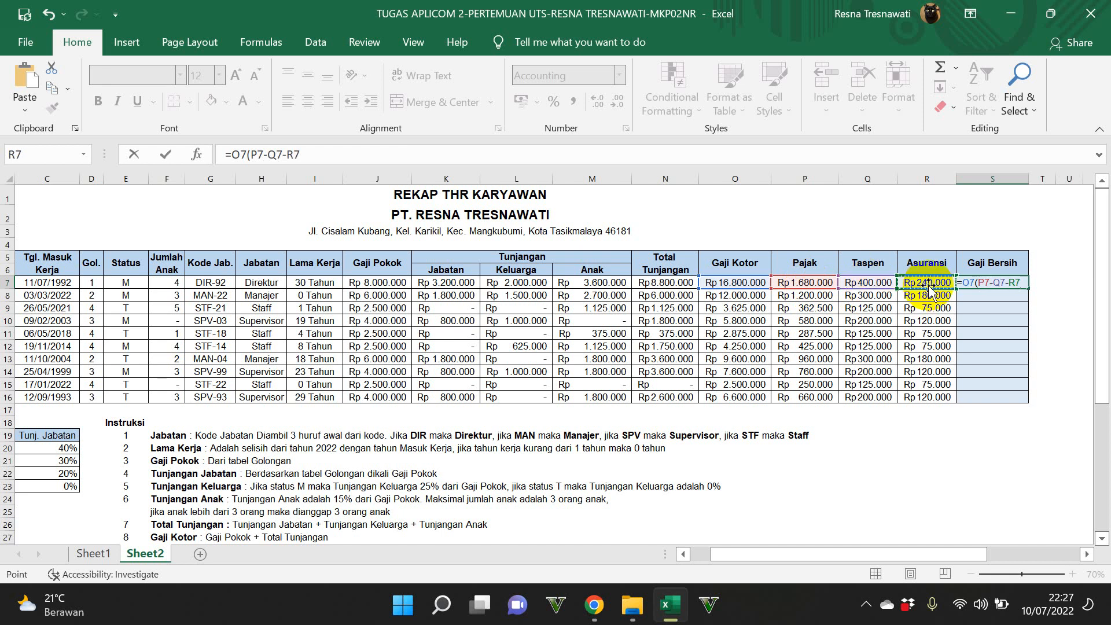
{"action": "key", "text": "Return"}
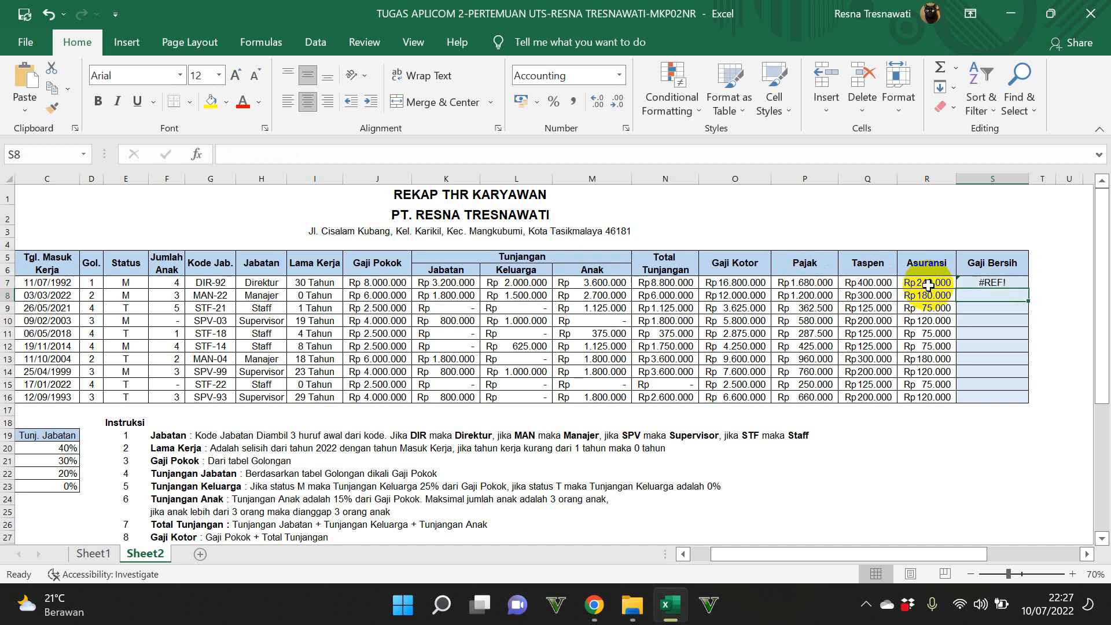
Step: Replace the Gaji Bersih formula in S7 with =O7-(P7+Q7+R7) and fill it down to S16
{"action": "left_click", "coordinate": [963, 283]}
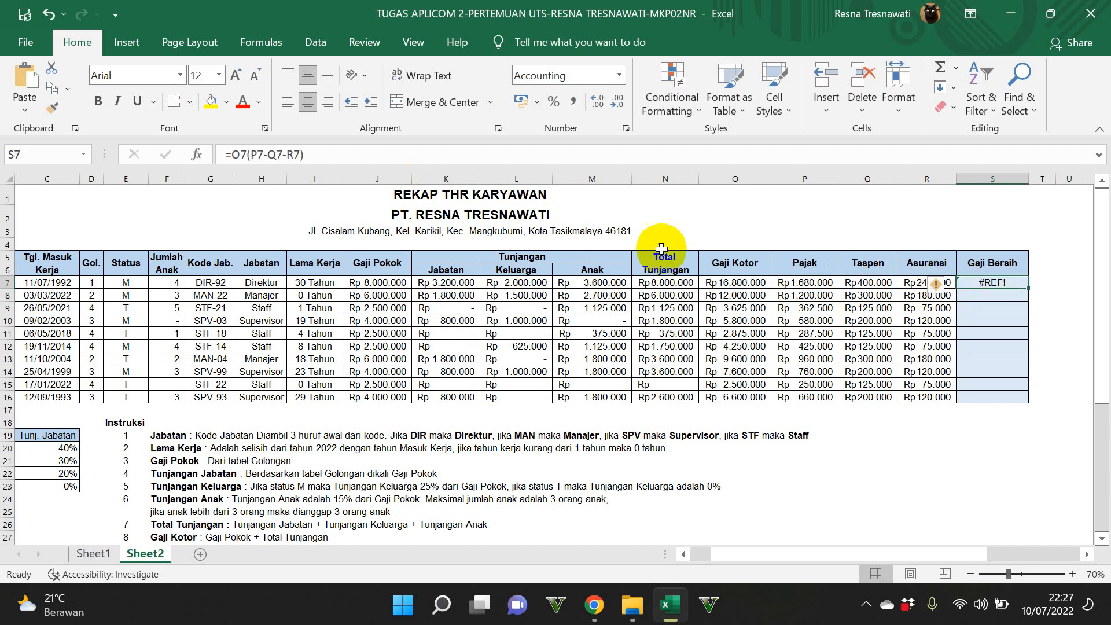
{"action": "left_click", "coordinate": [247, 157]}
{"action": "left_click_drag", "start_coordinate": [302, 155], "coordinate": [239, 155]}
{"action": "key", "text": "BackSpace"}
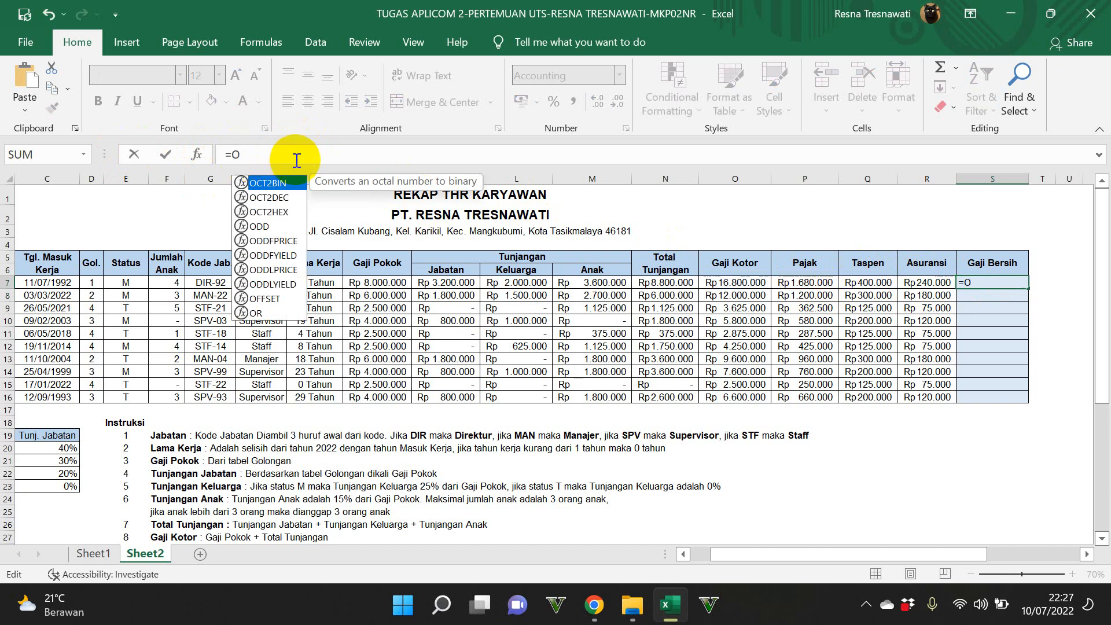
{"action": "key", "text": "BackSpace"}
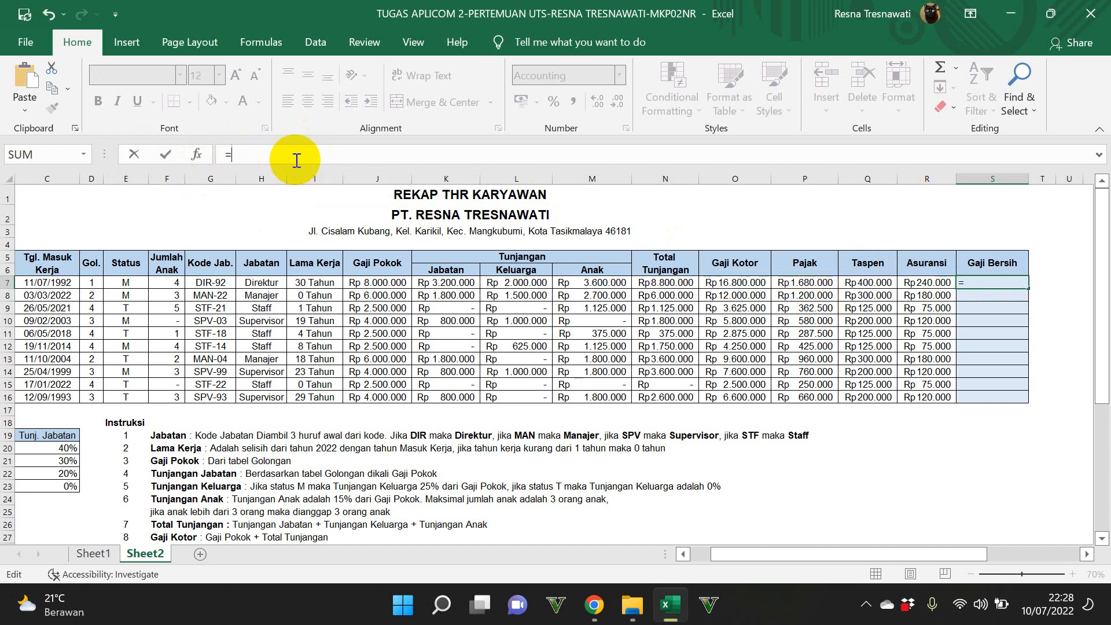
{"action": "left_click", "coordinate": [725, 282]}
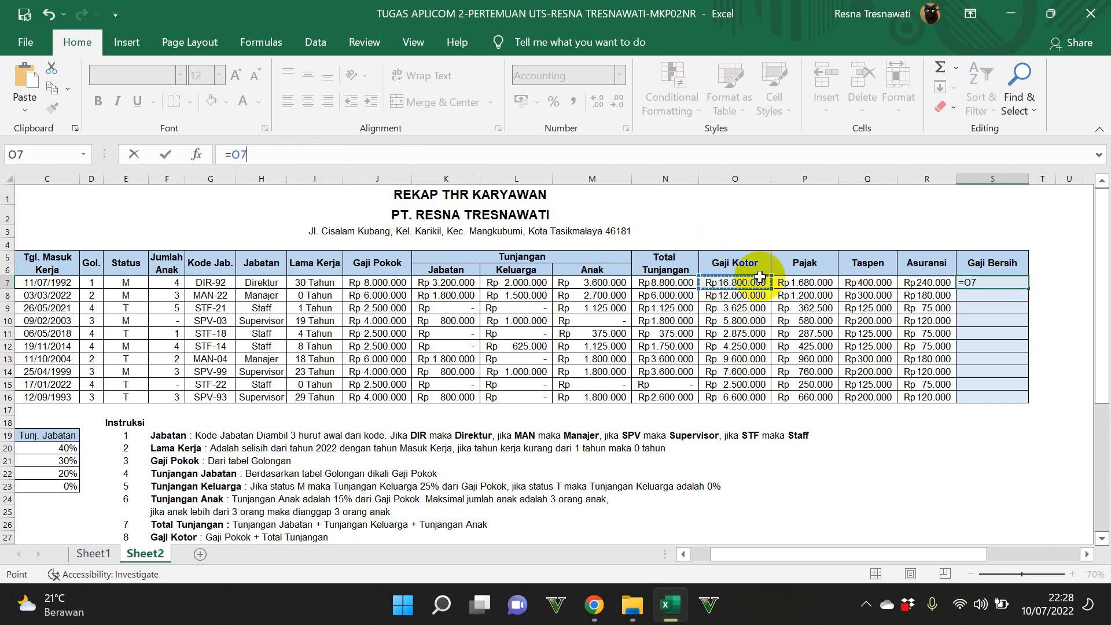
{"action": "type", "text": "-("}
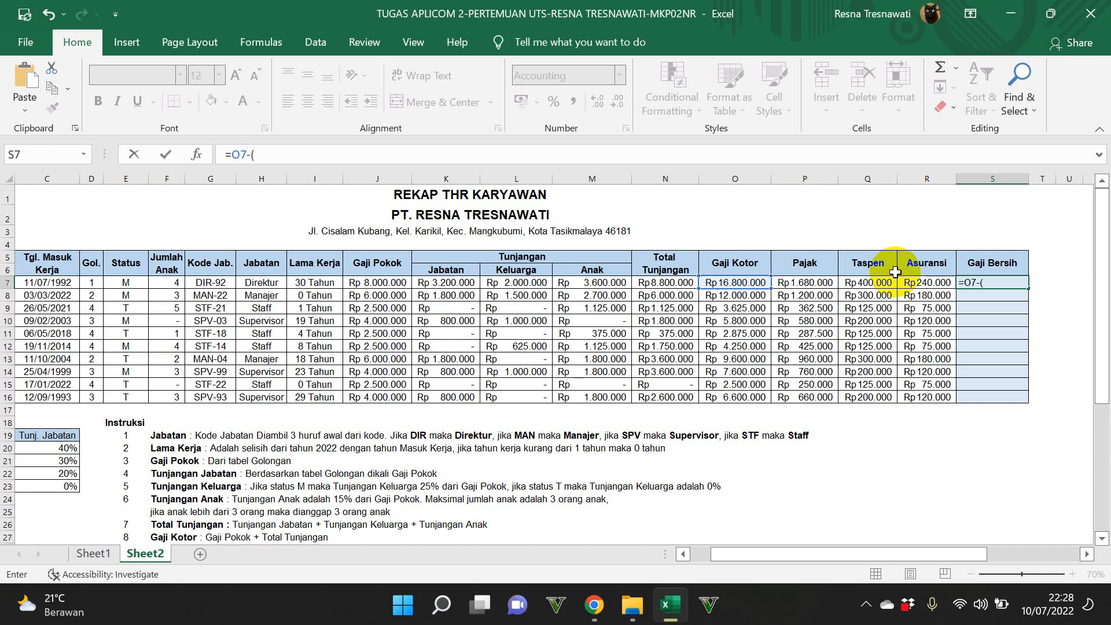
{"action": "left_click", "coordinate": [824, 283]}
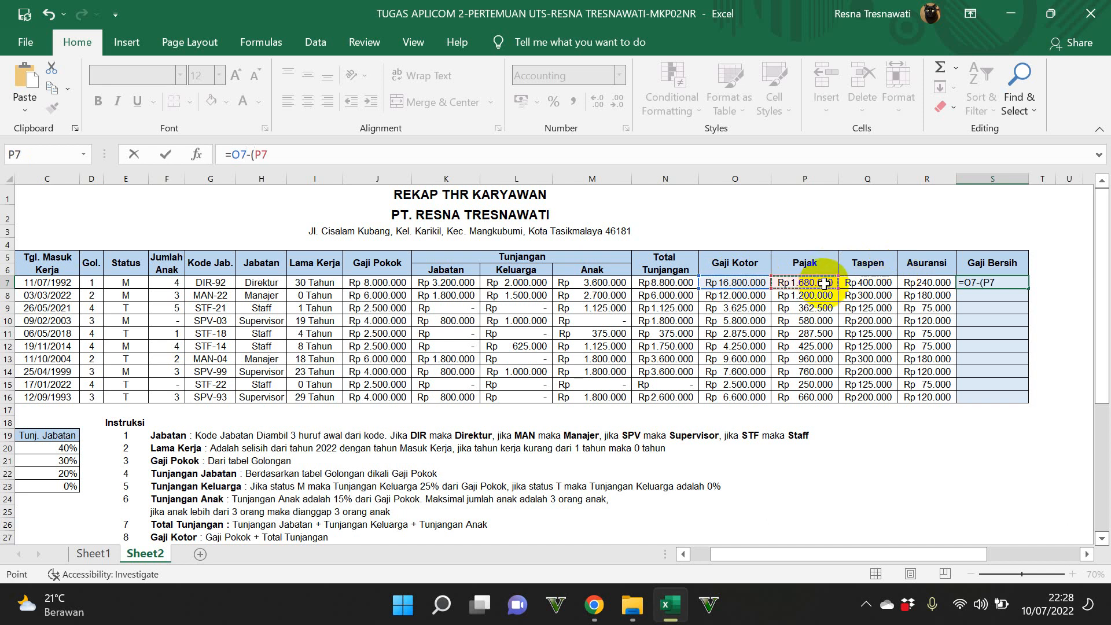
{"action": "left_click", "coordinate": [867, 282]}
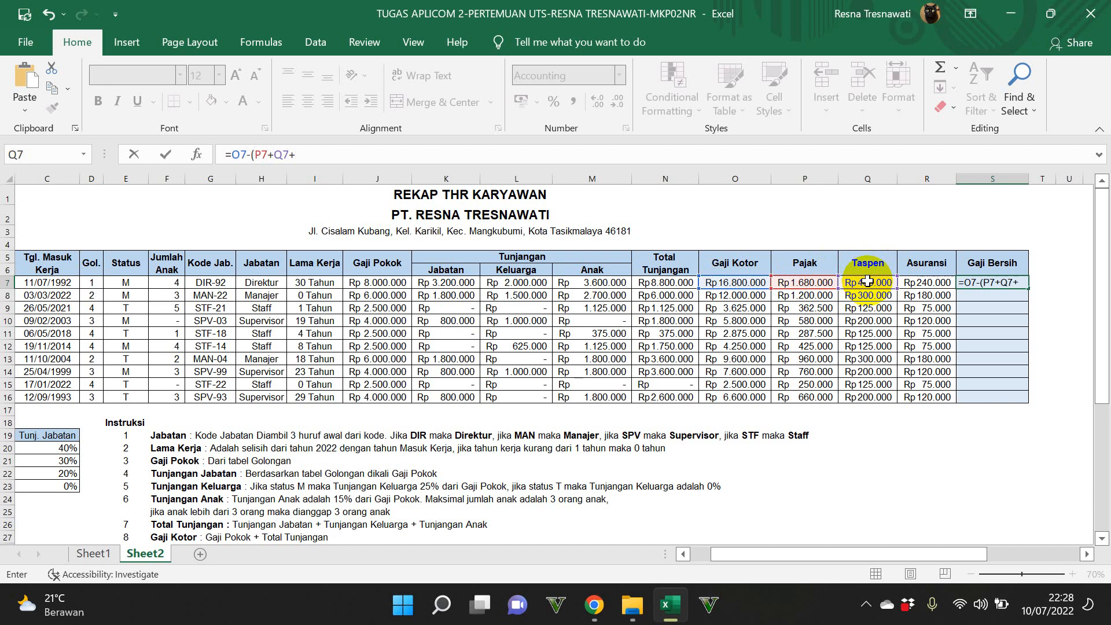
{"action": "left_click", "coordinate": [910, 282]}
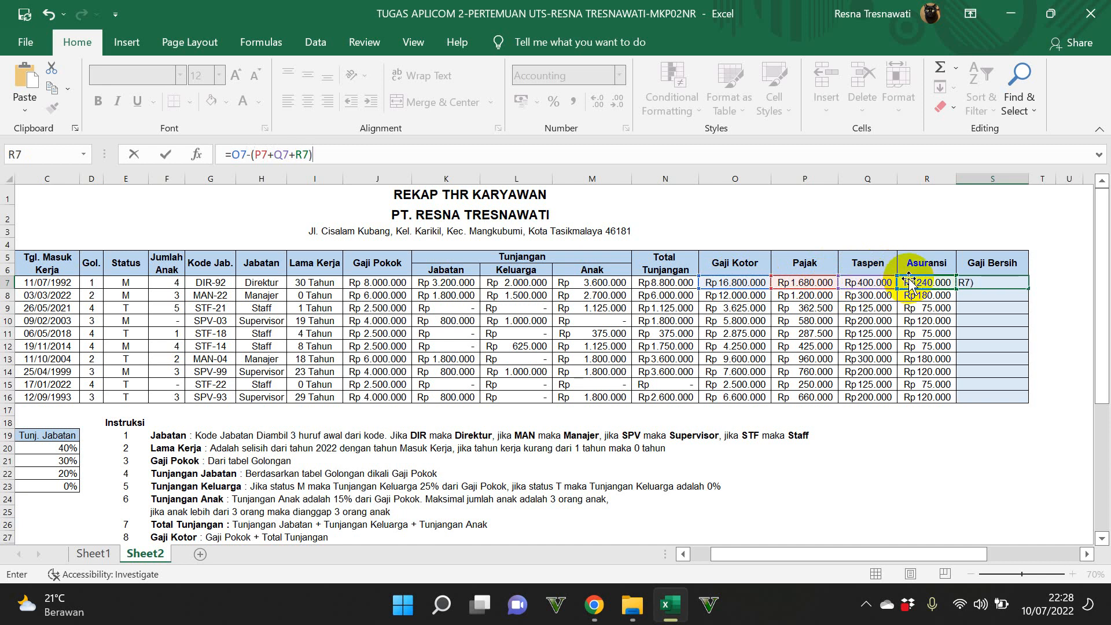
{"action": "type", "text": ")"}
{"action": "key", "text": "Return"}
{"action": "left_click", "coordinate": [996, 285]}
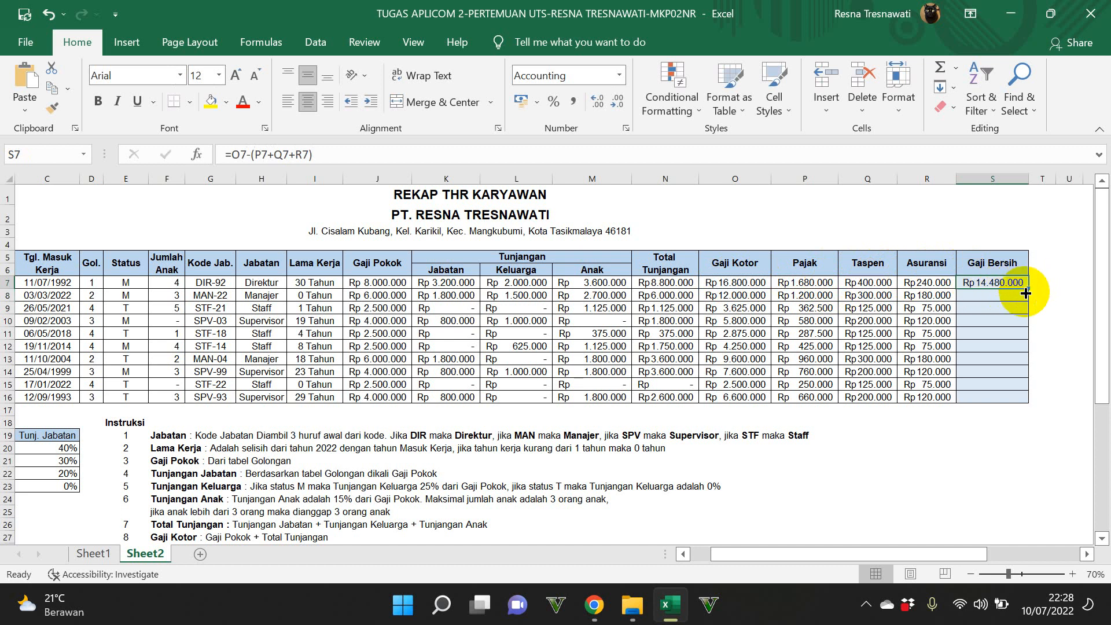
{"action": "left_click_drag", "start_coordinate": [1032, 287], "coordinate": [1032, 400]}
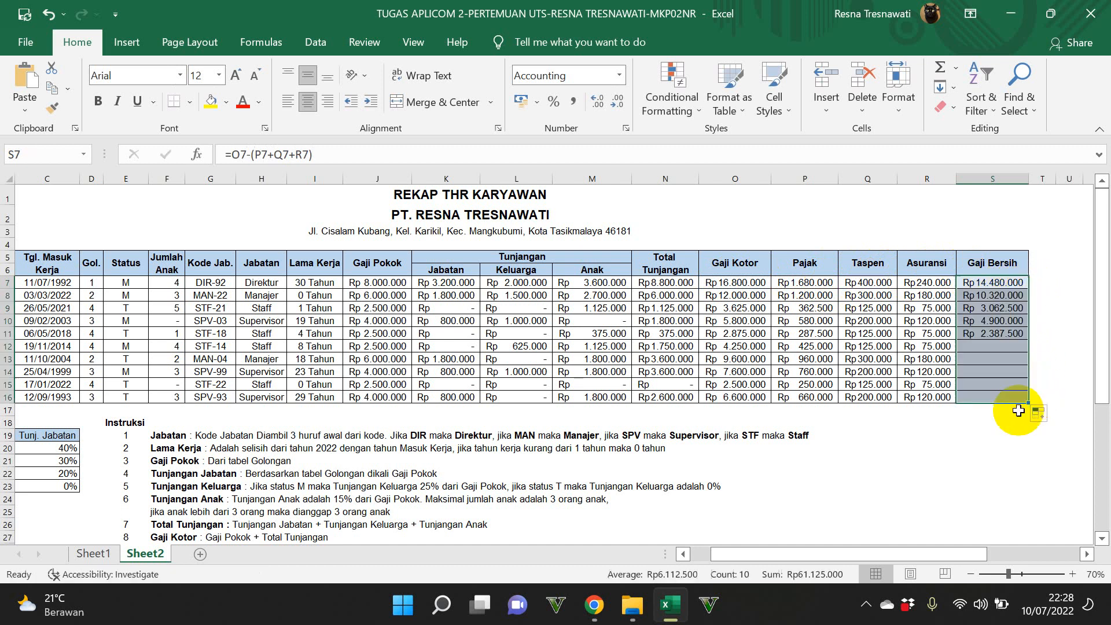
Step: Minimize the workbook window to return to the desktop
{"action": "left_click_drag", "start_coordinate": [984, 554], "coordinate": [909, 569]}
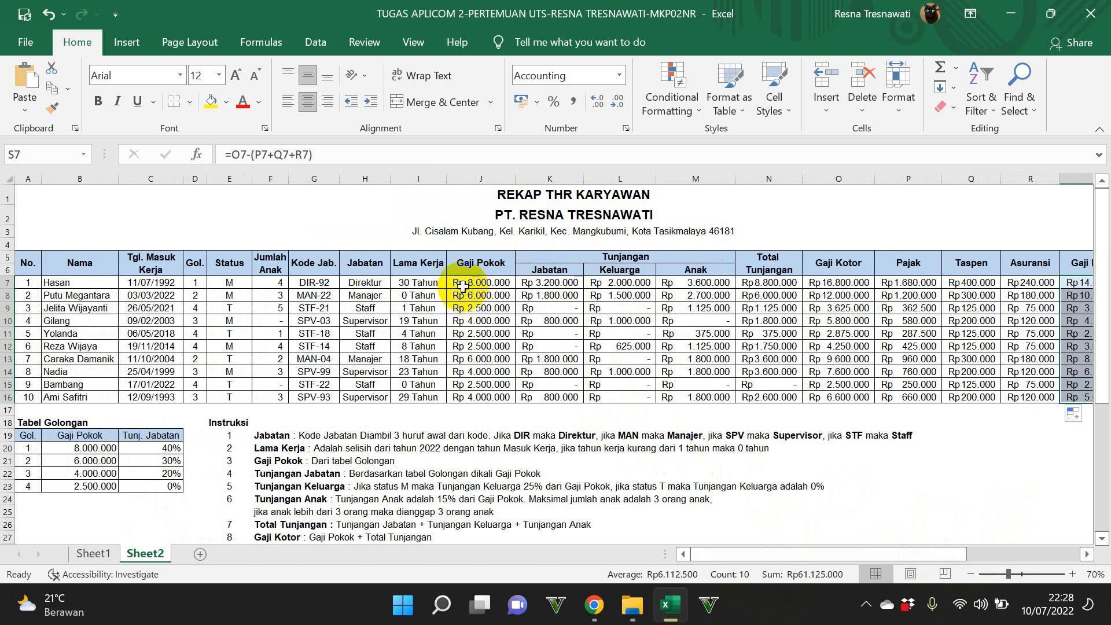
{"action": "left_click", "coordinate": [670, 605]}
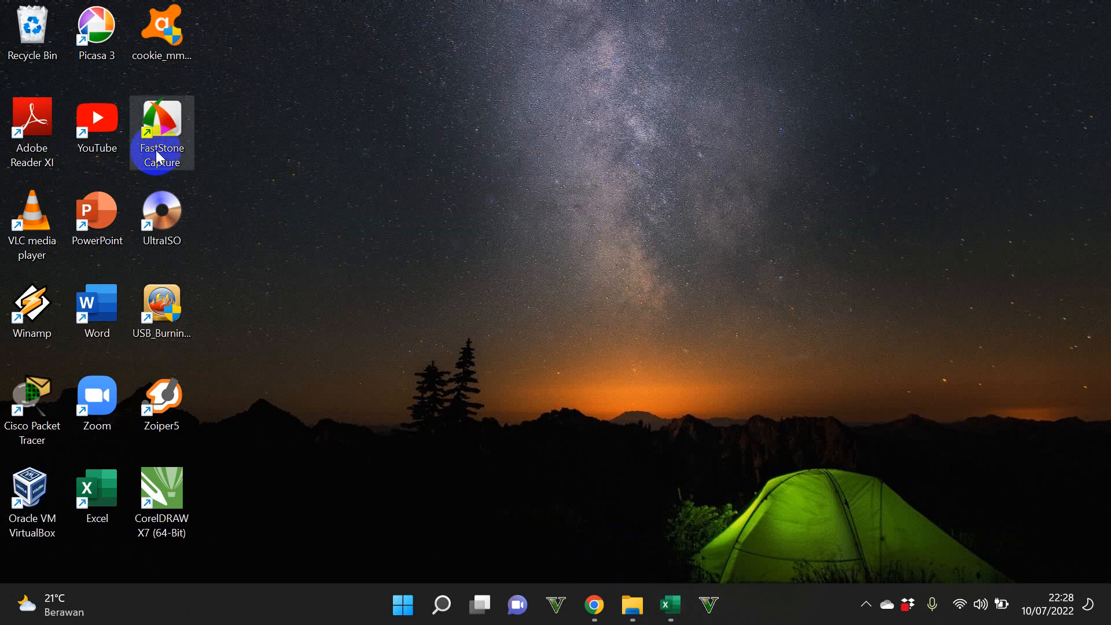